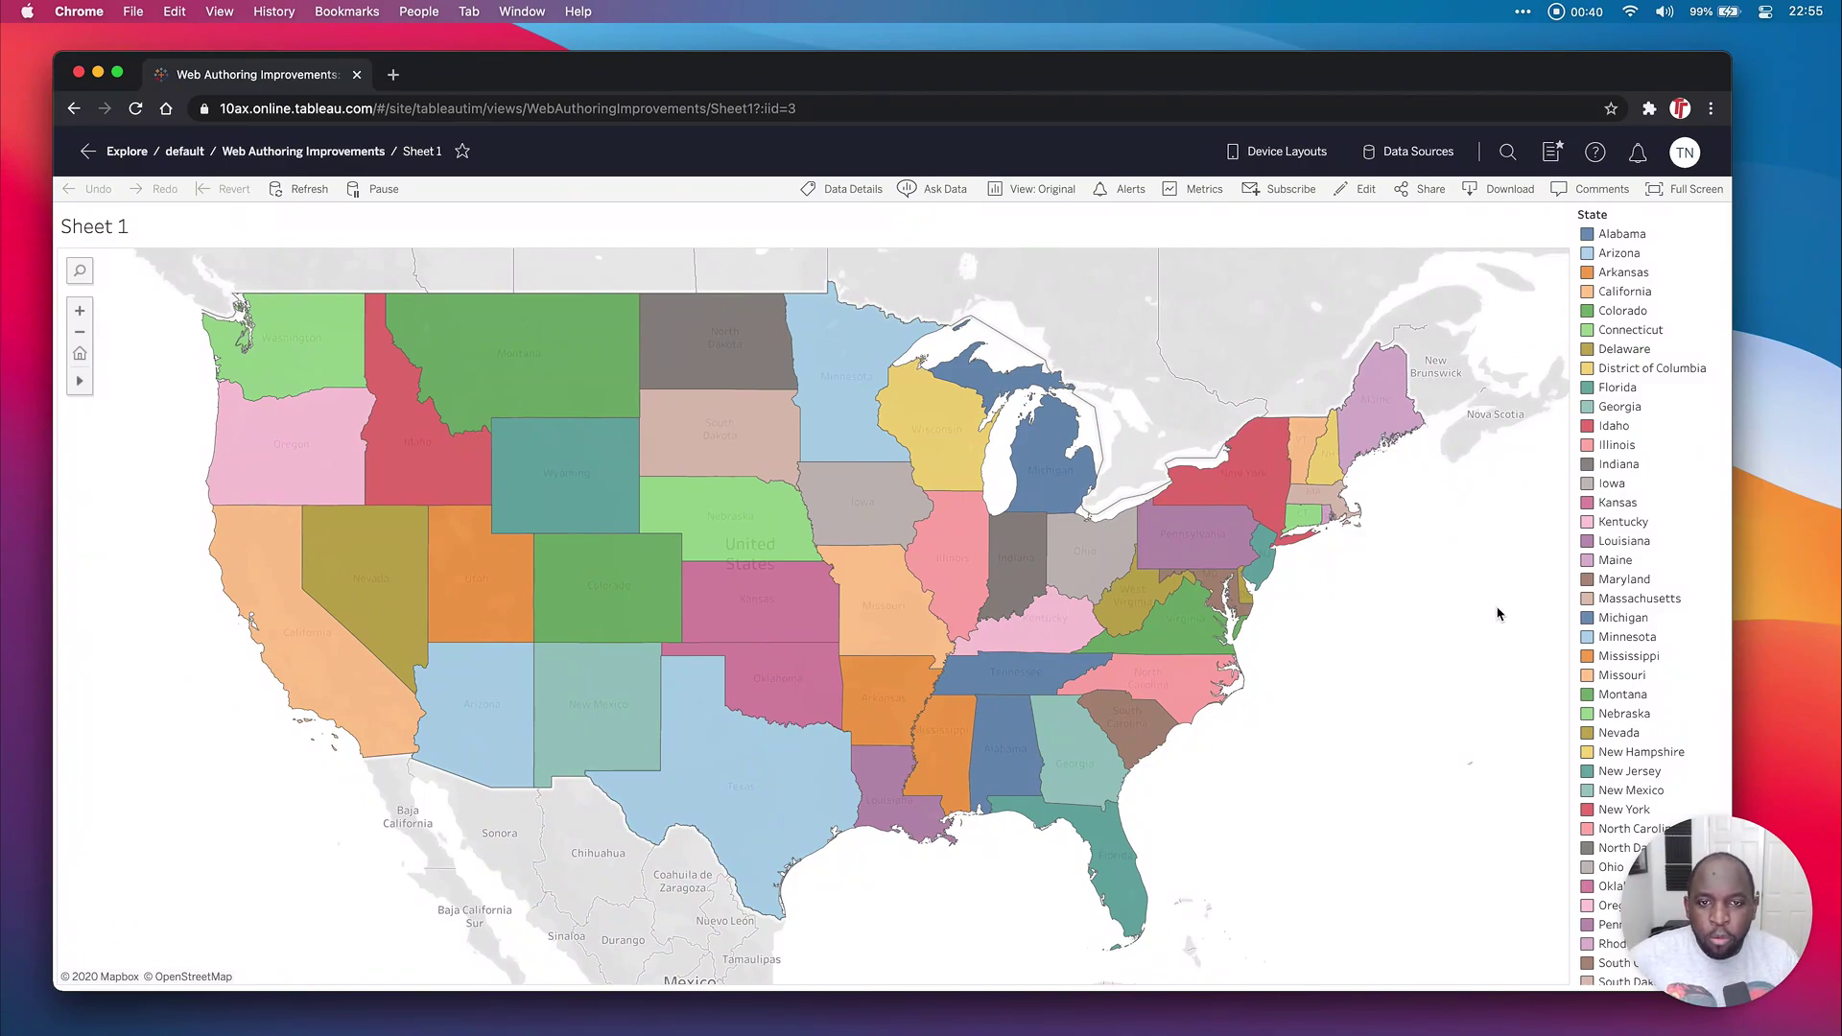
Enter web editing and turn on the State highlighter from the State pill's menu.
click(1365, 192)
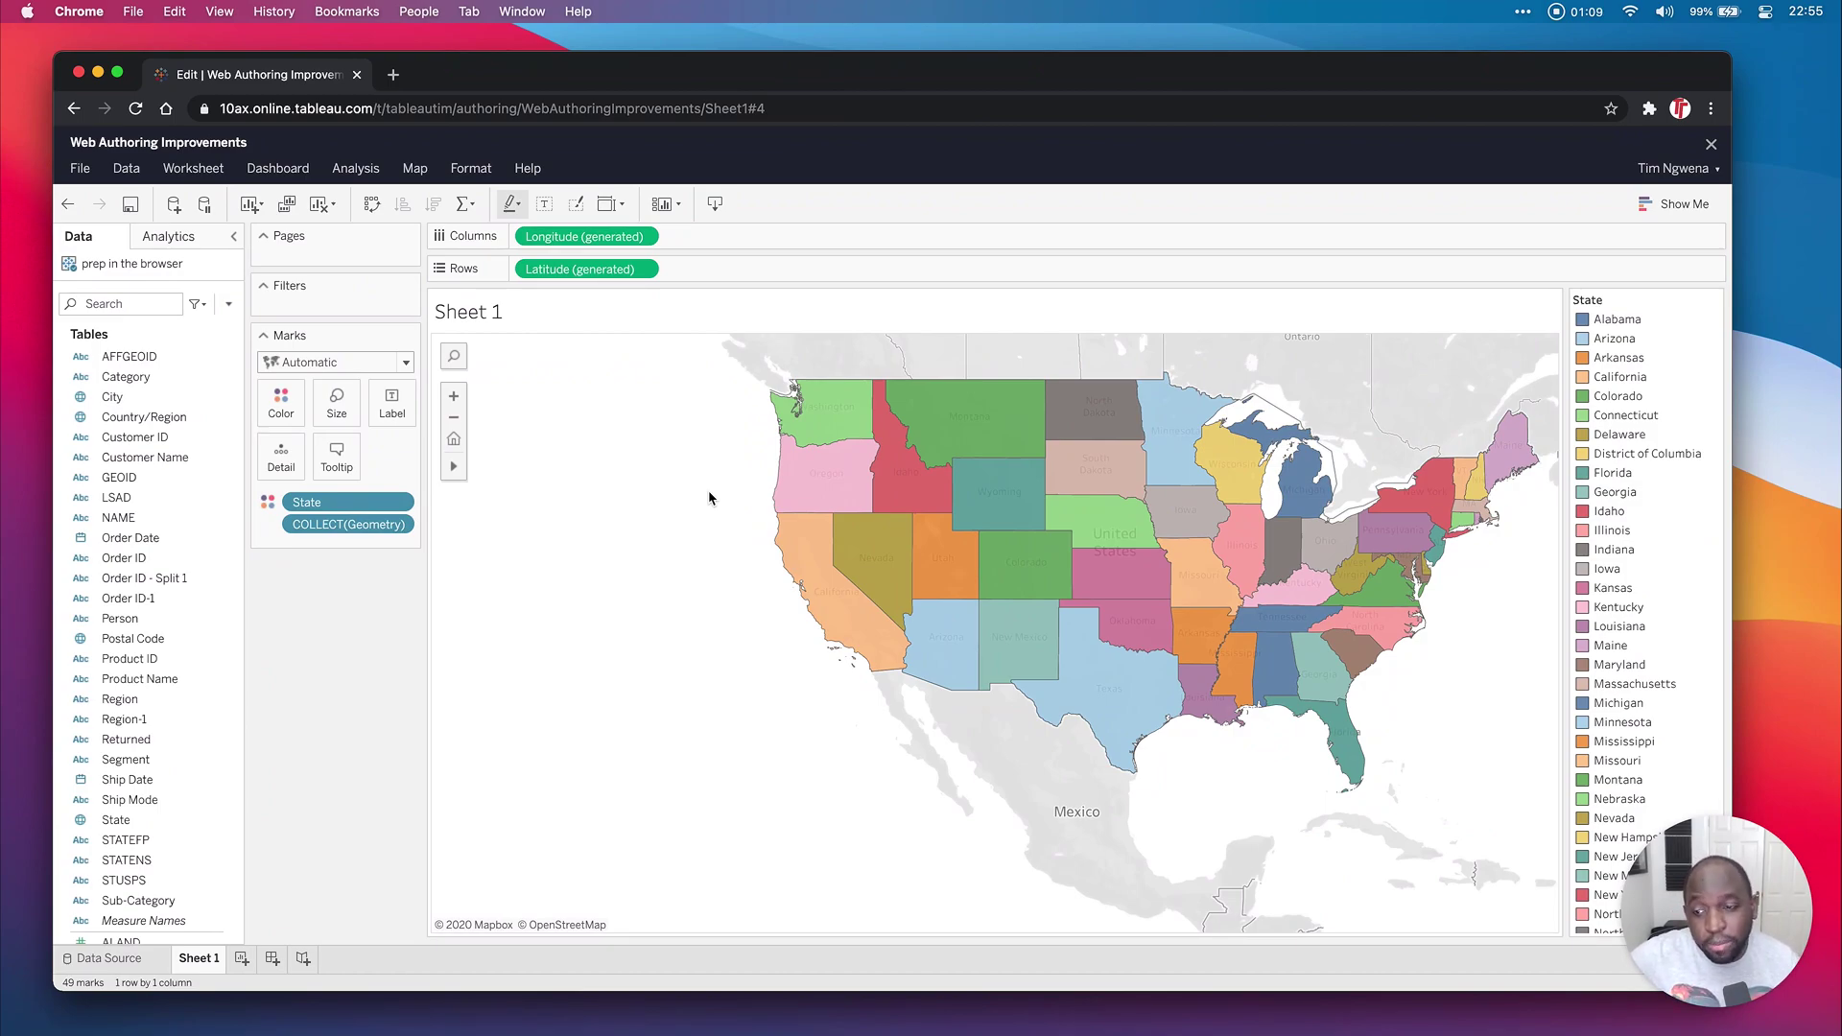
click(367, 505)
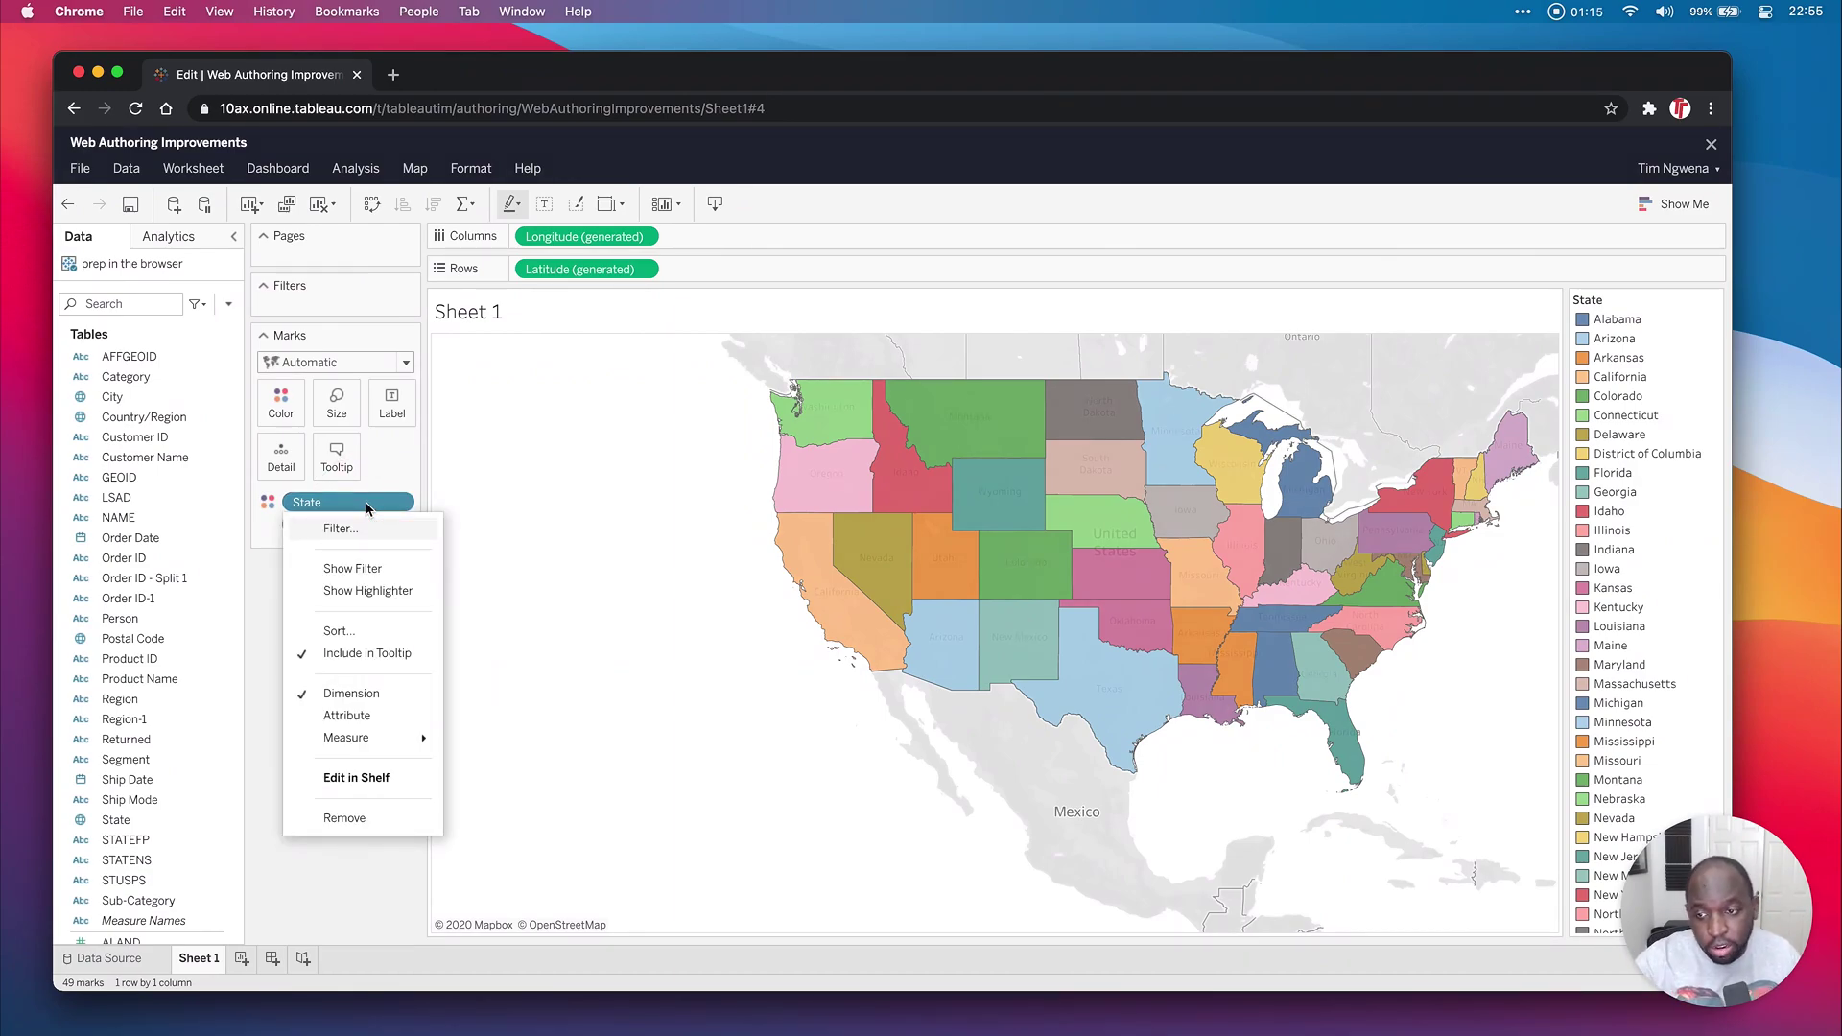
click(395, 597)
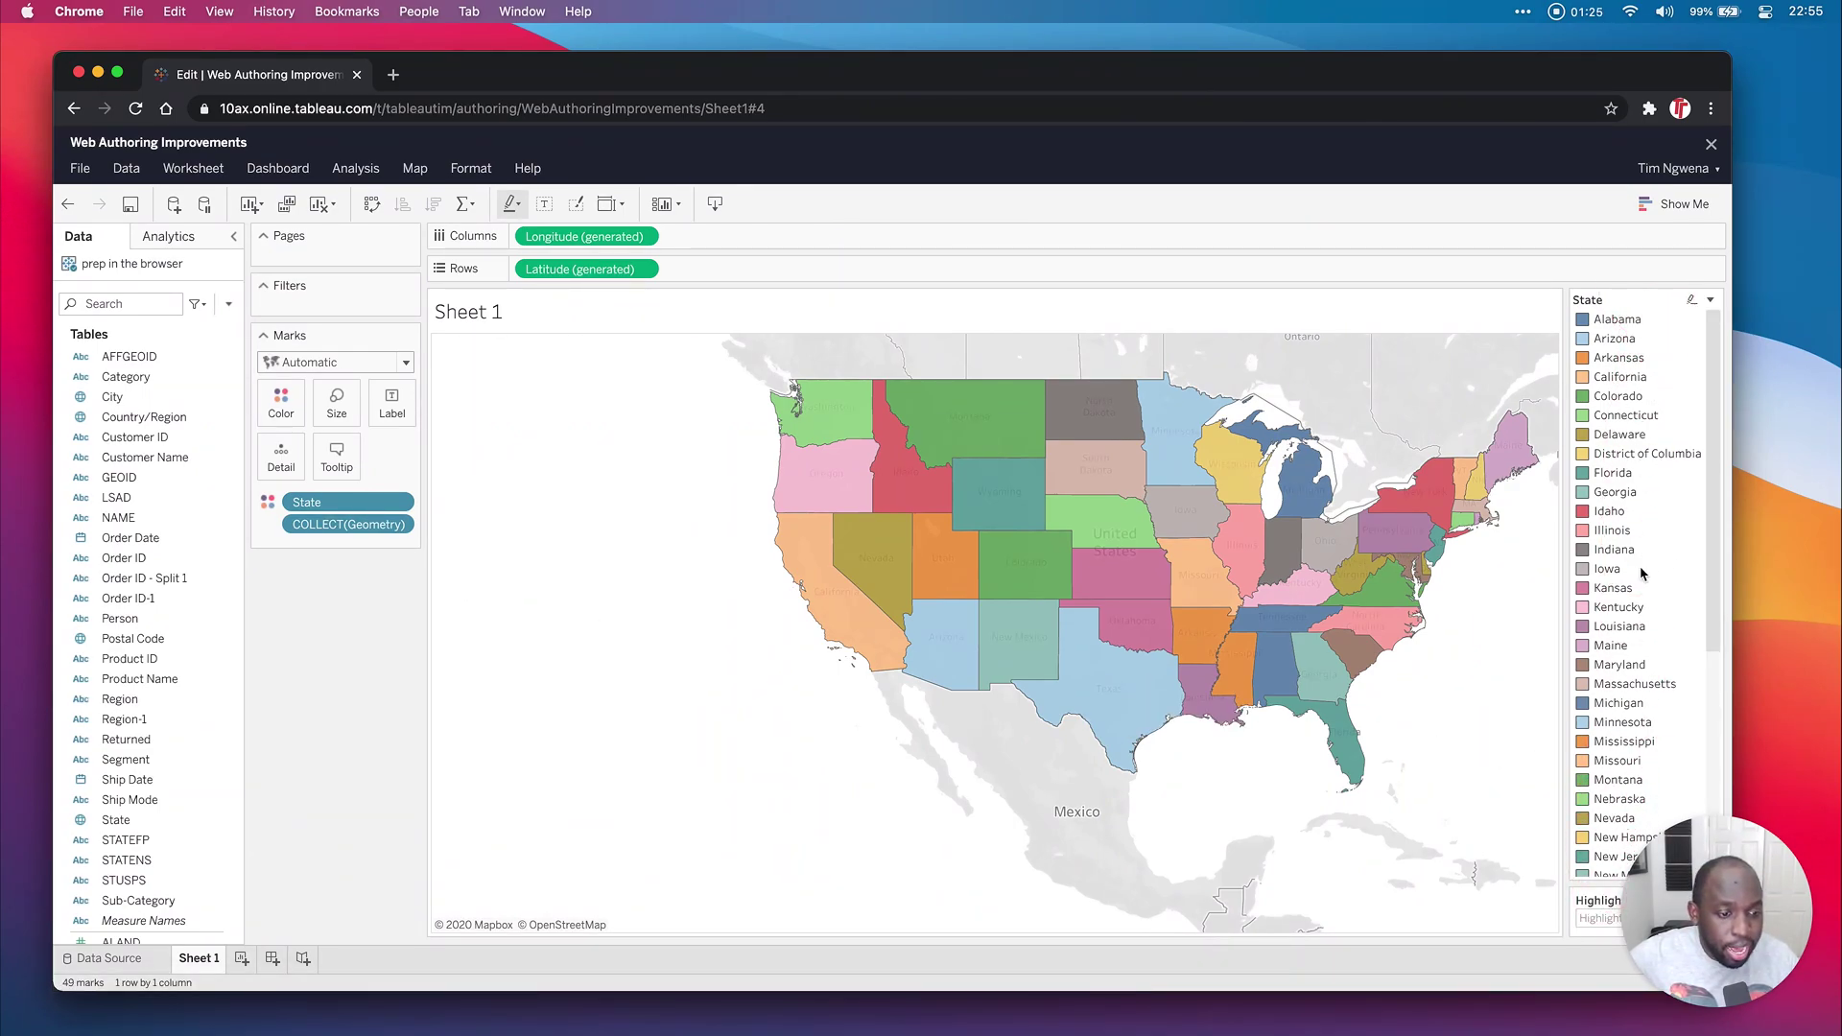
Adjust the State legend pane and reopen the legend's dropdown options.
click(1710, 305)
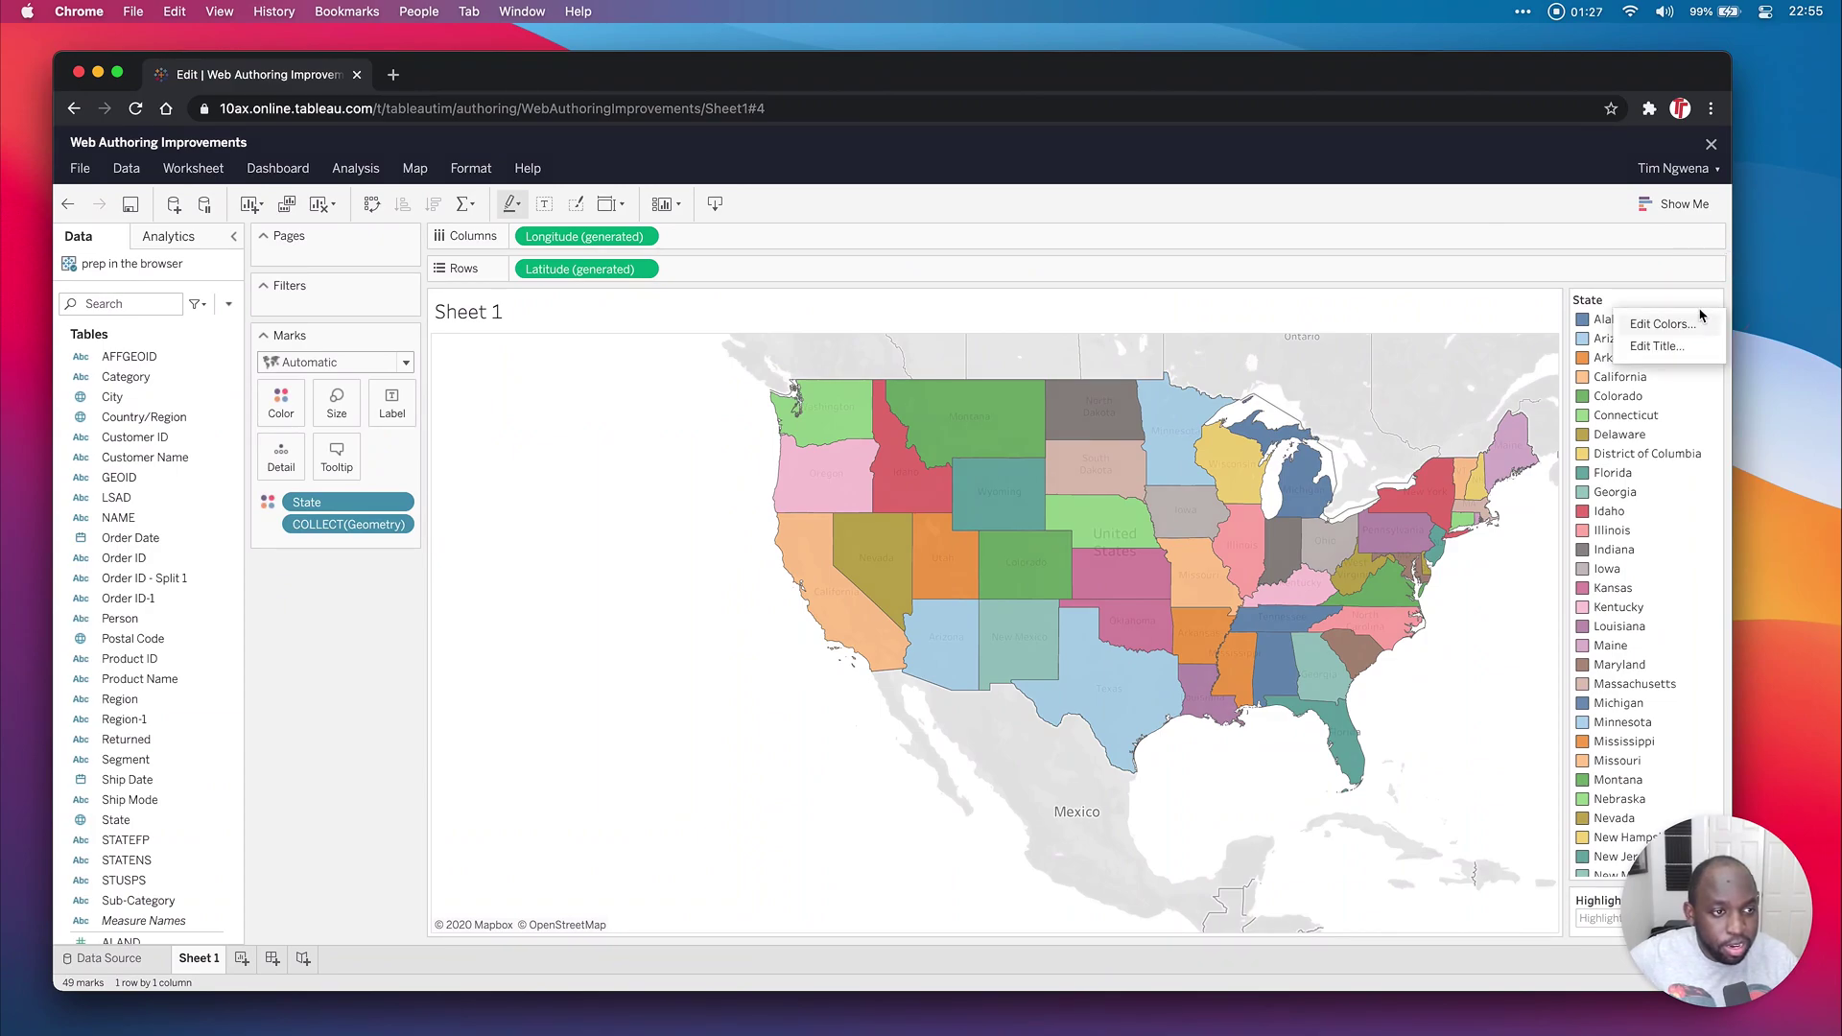
click(1589, 897)
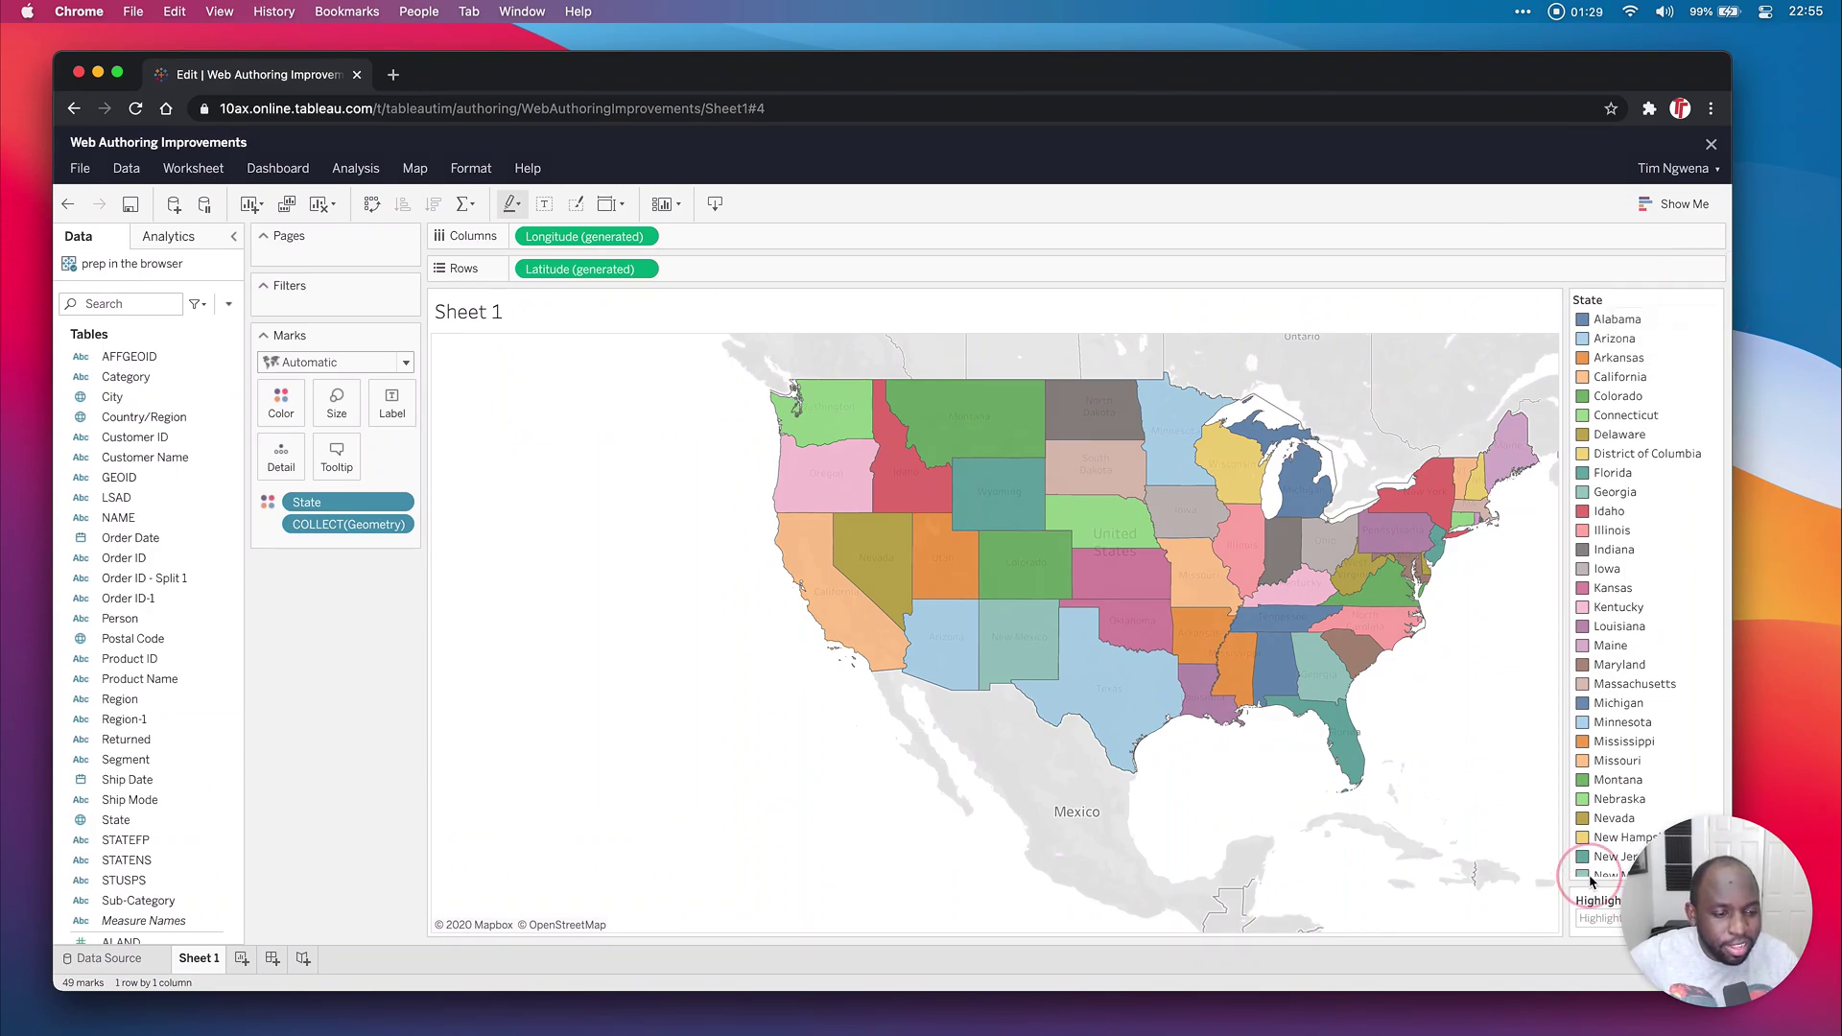
click(1596, 295)
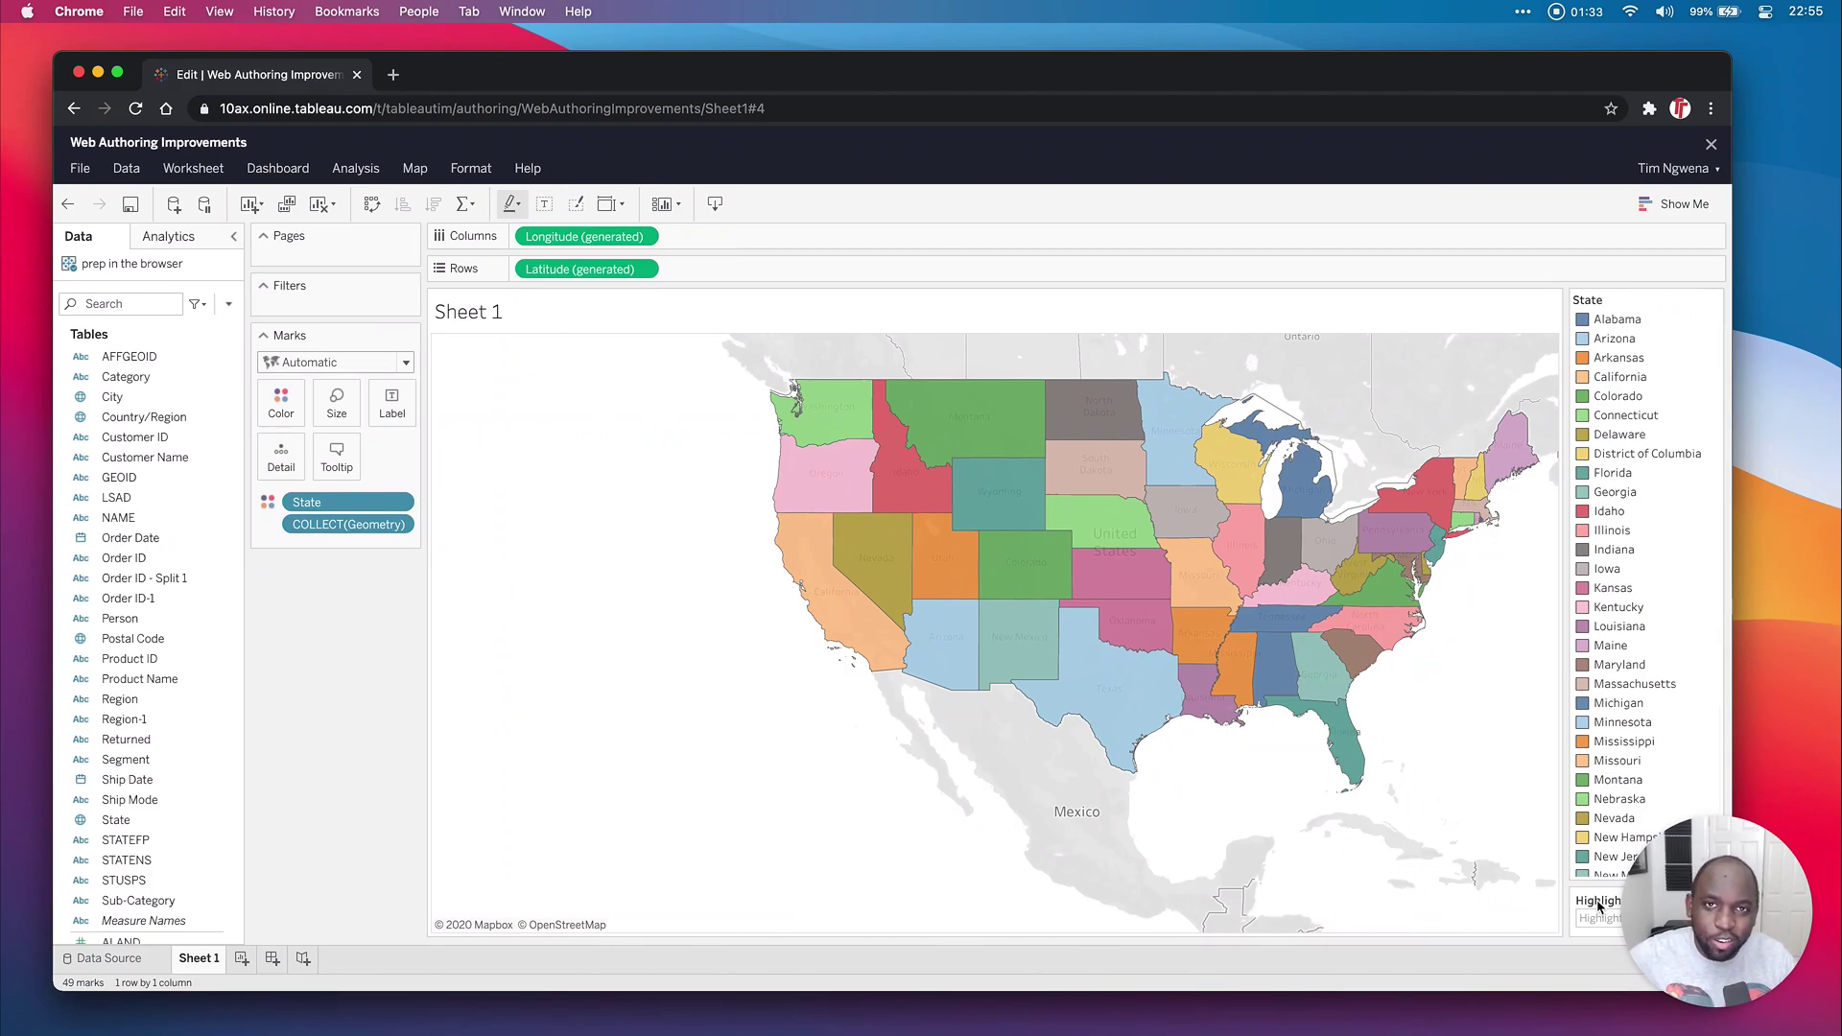
drag(1718, 917, 1748, 175)
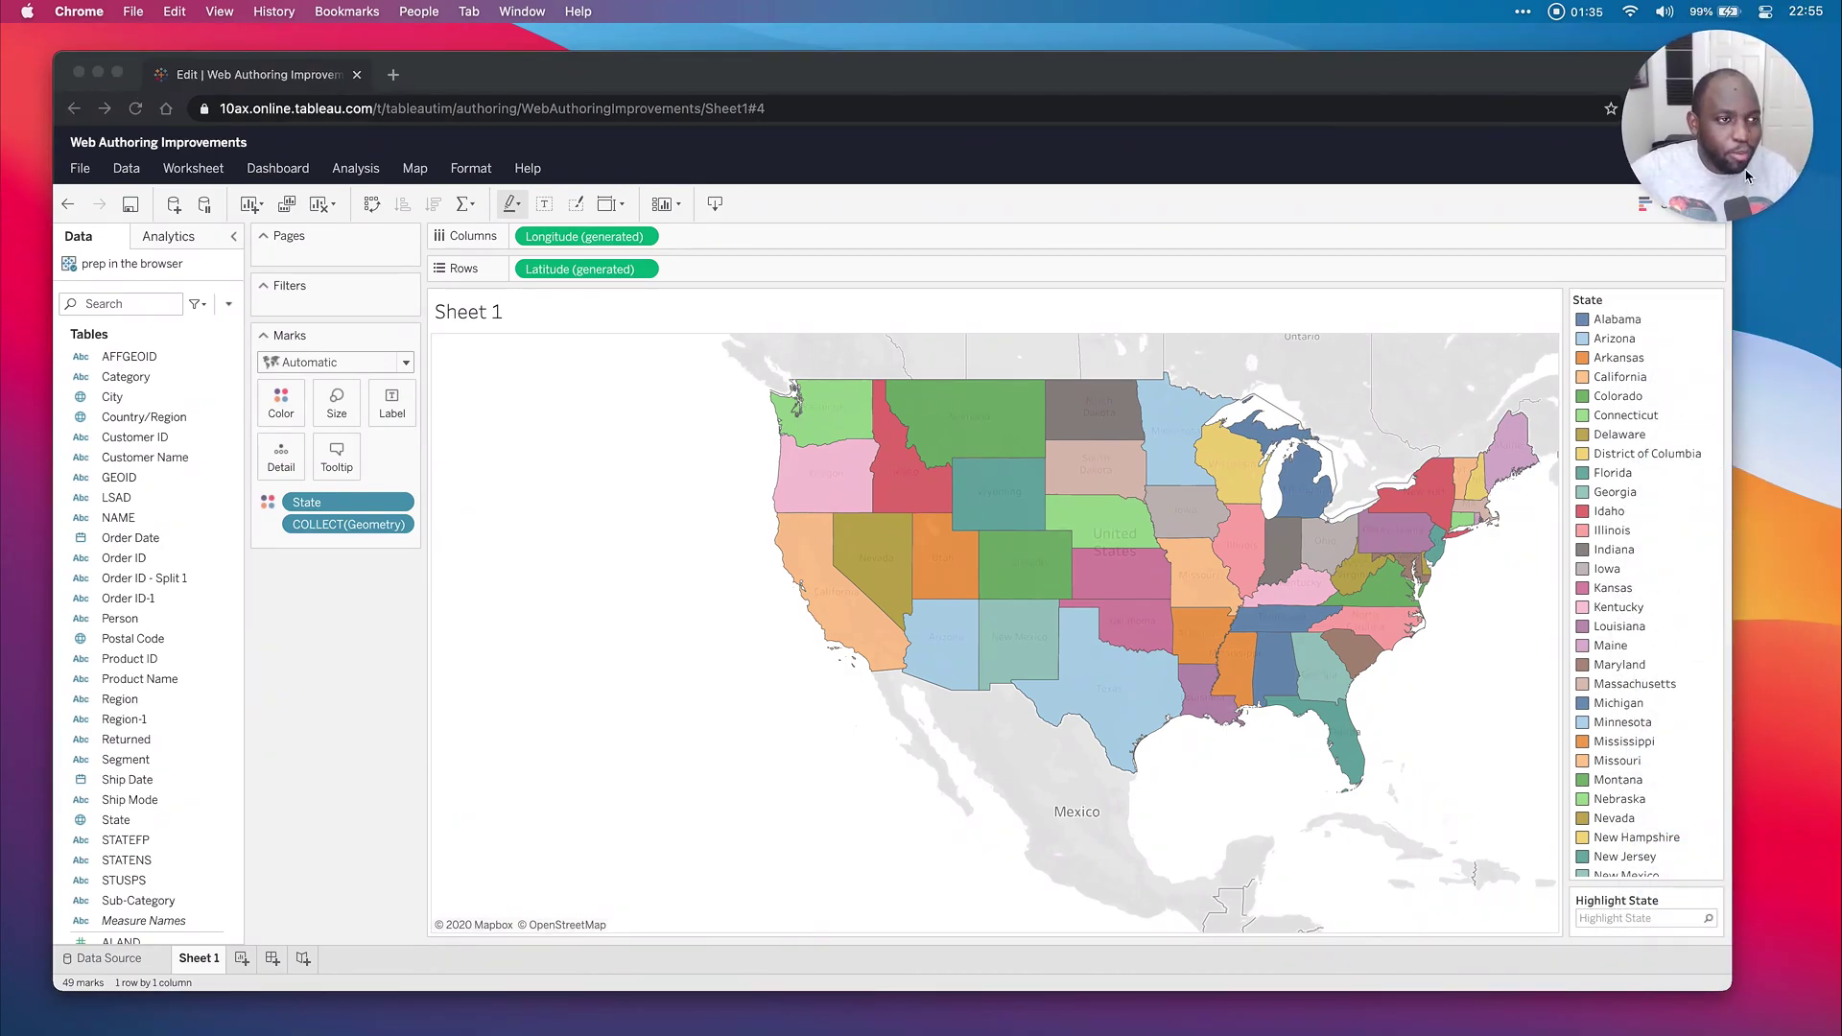
click(1634, 489)
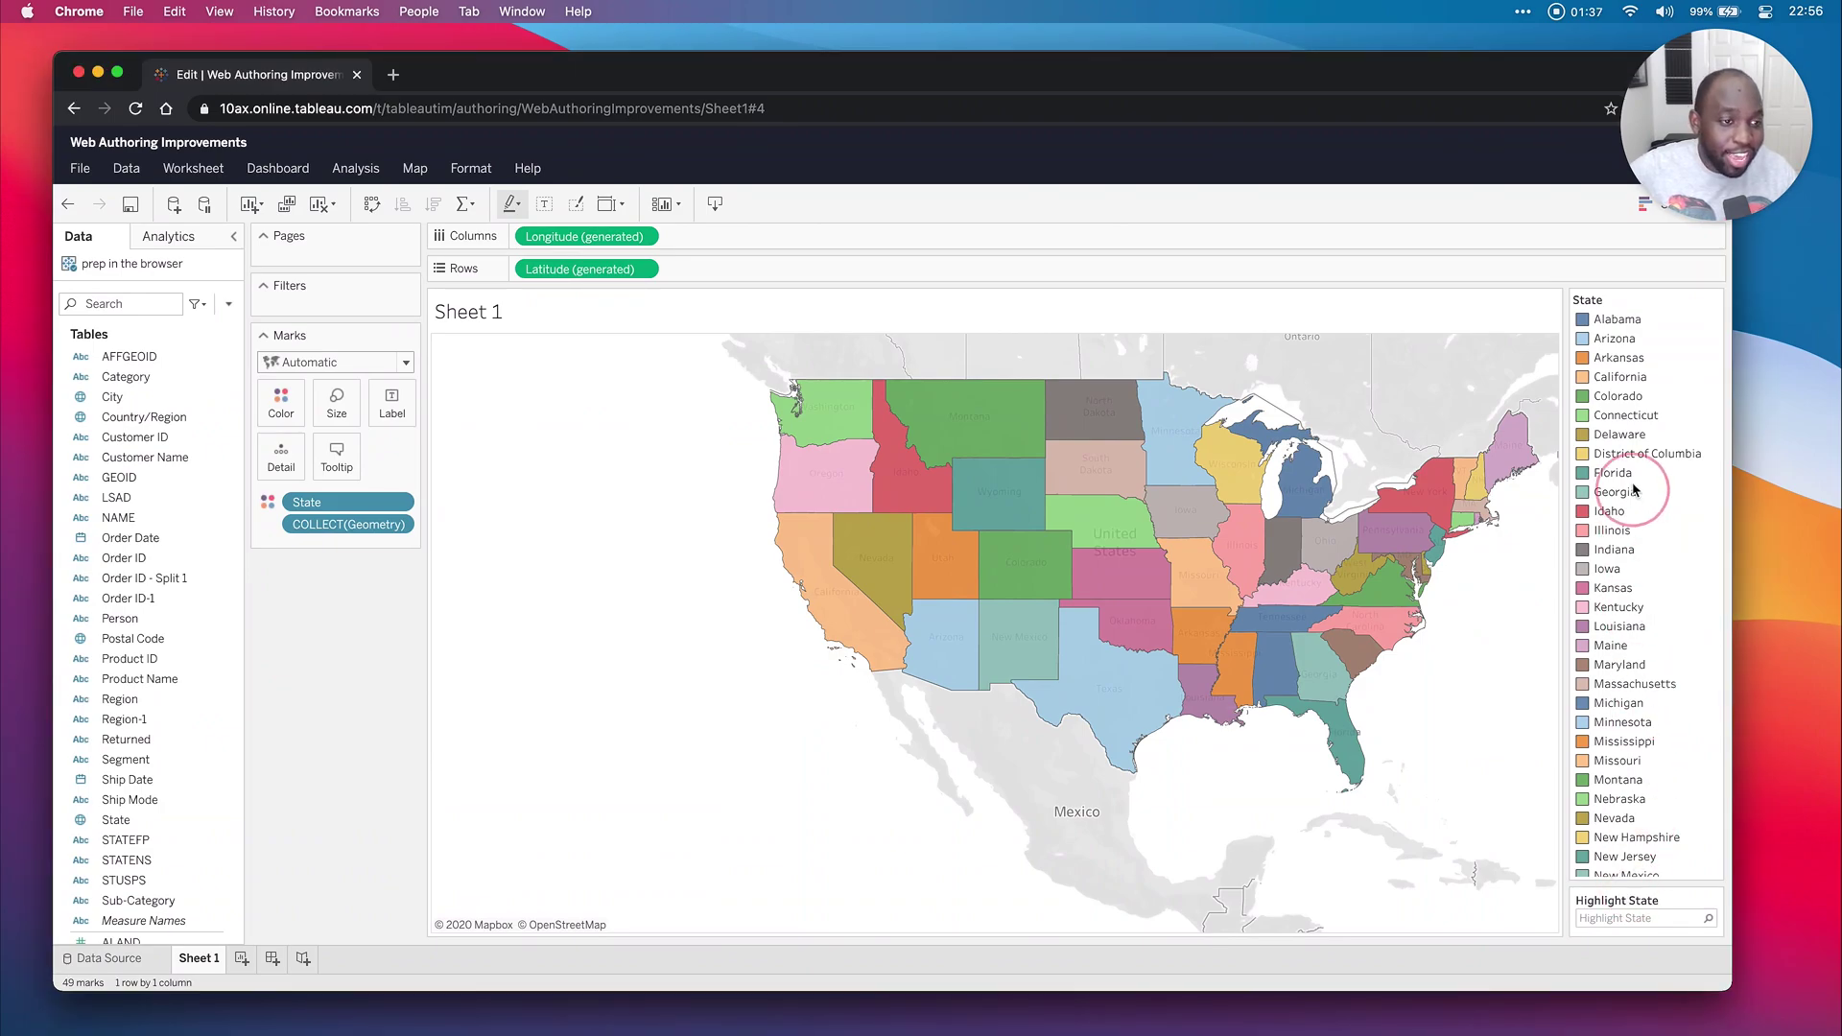
click(1623, 316)
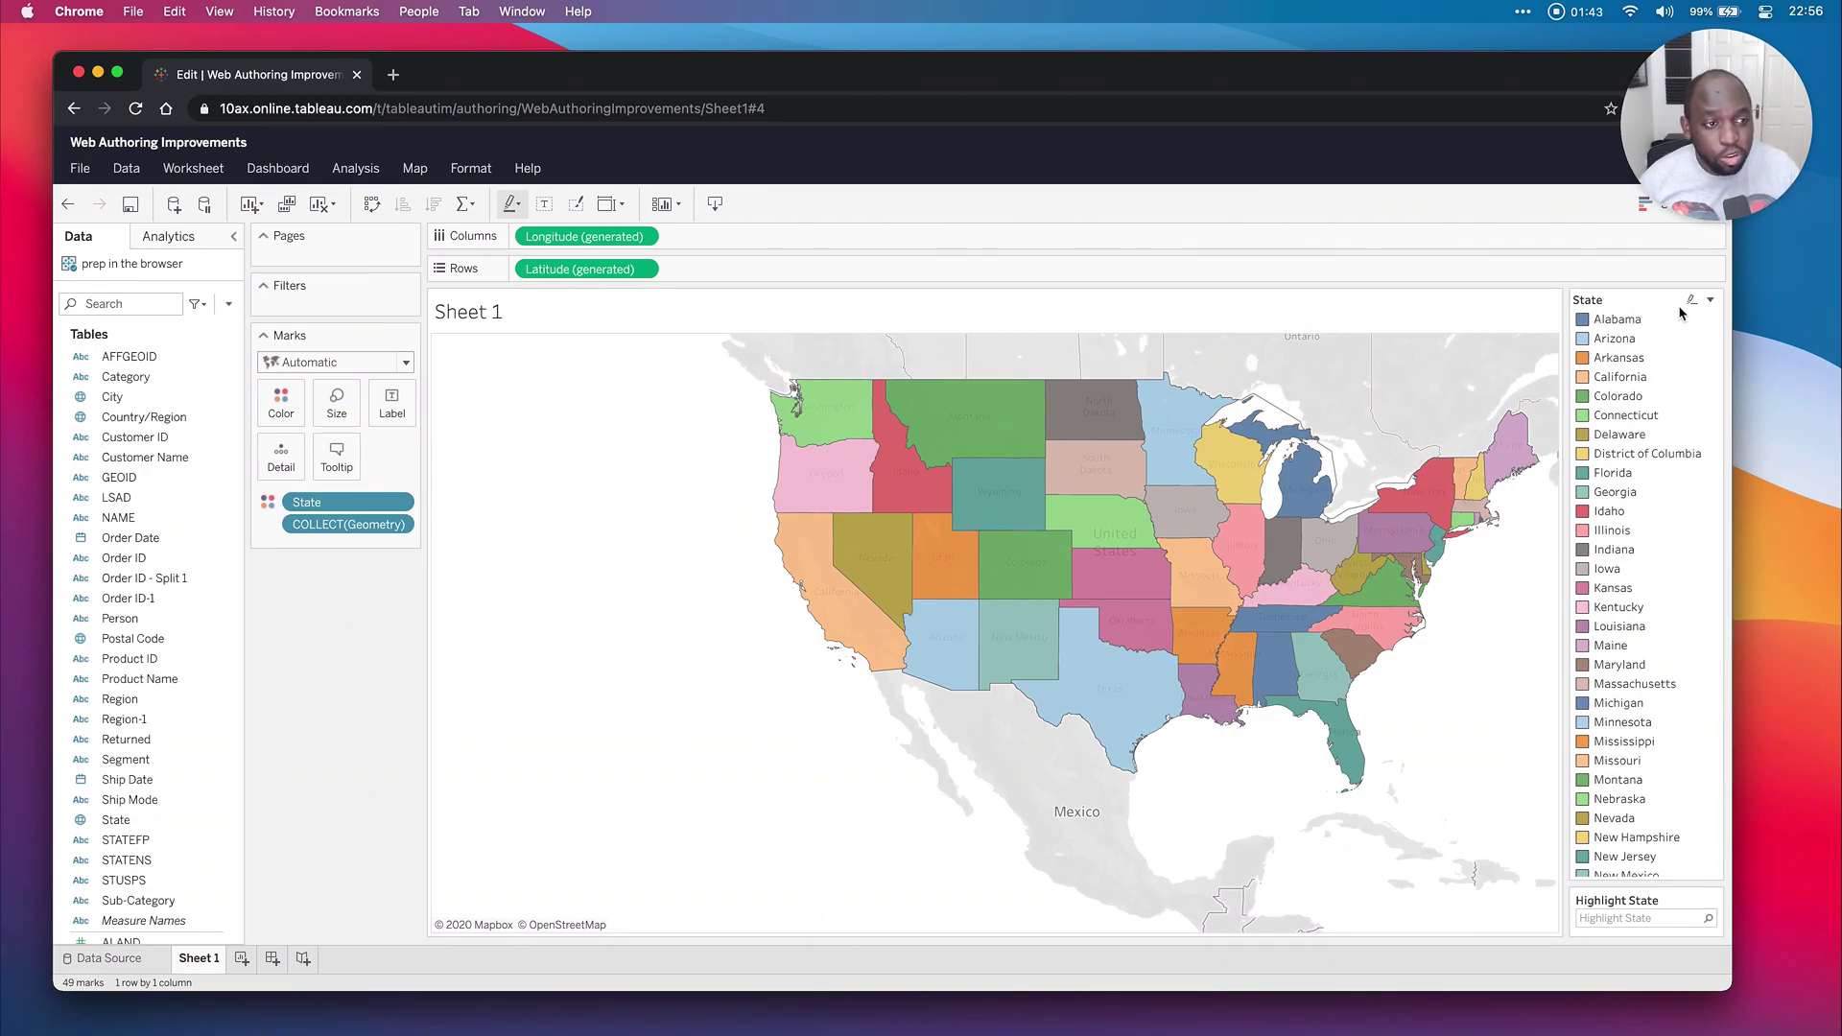
click(1710, 299)
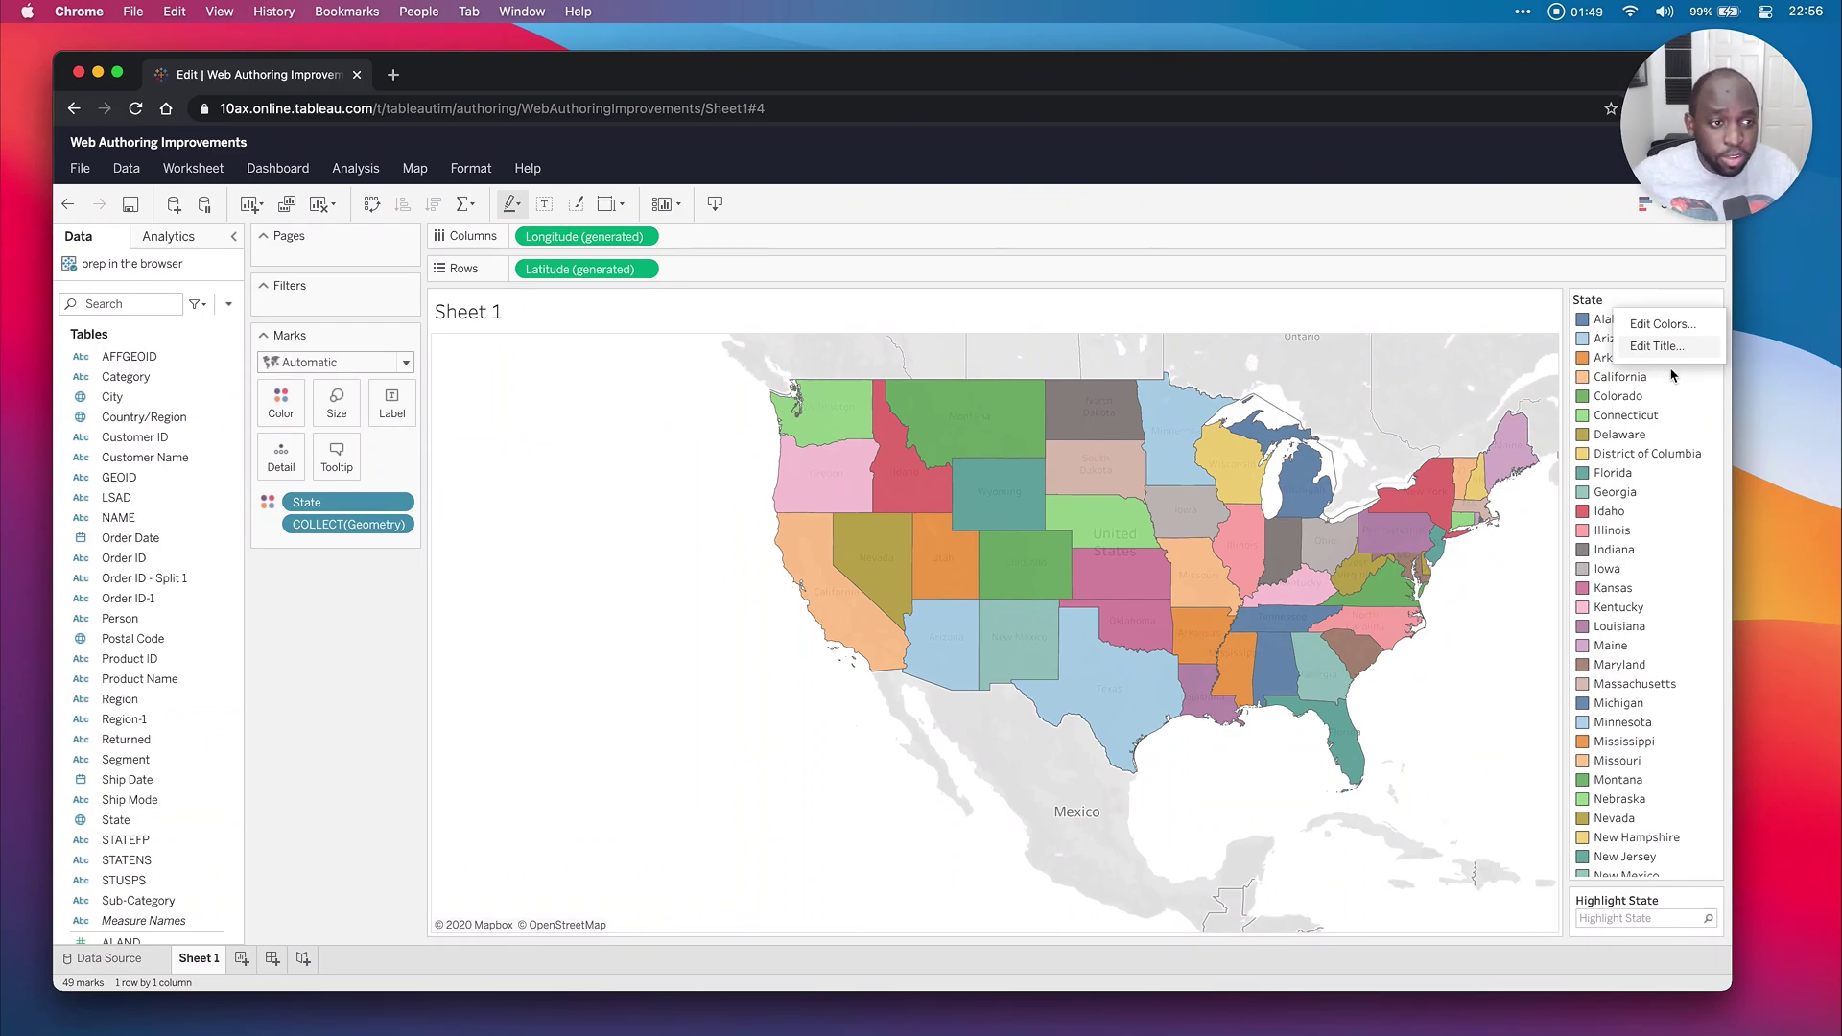
Browse the Worksheet, Dashboard and Analysis menus, finishing with the Worksheet menu showing.
click(211, 176)
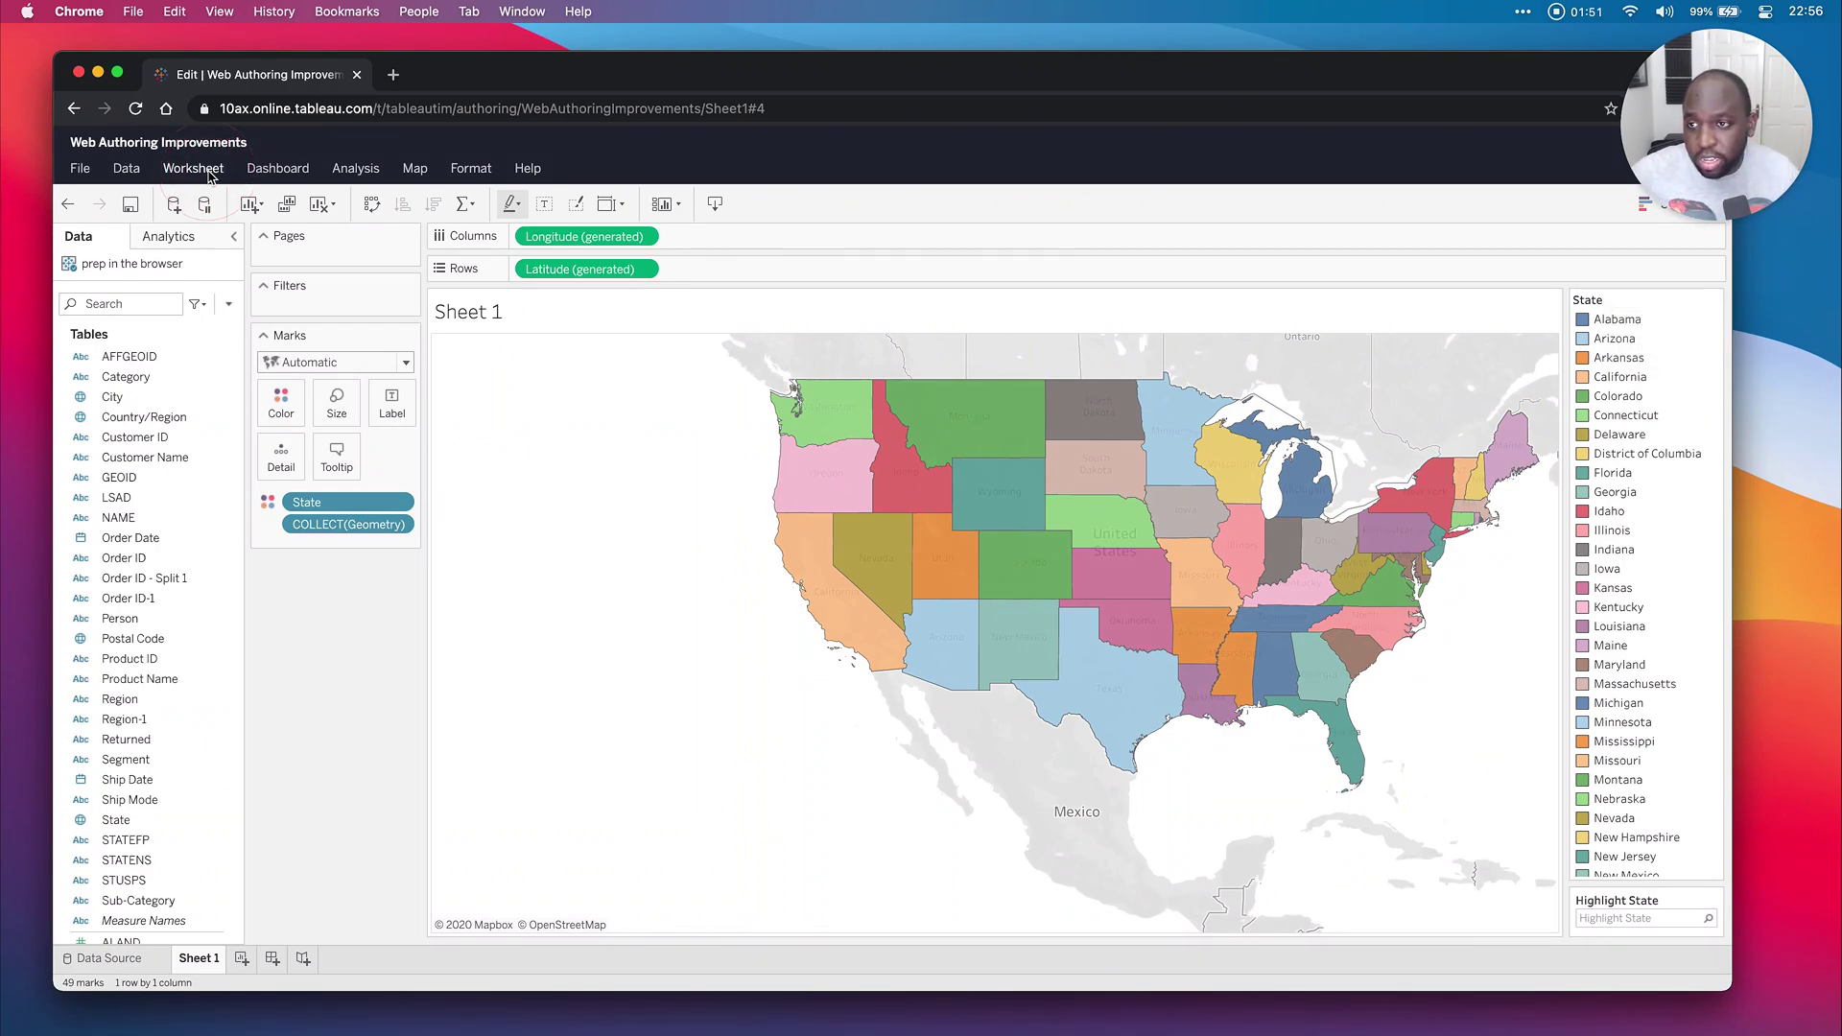
click(211, 176)
mouse_move(274, 351)
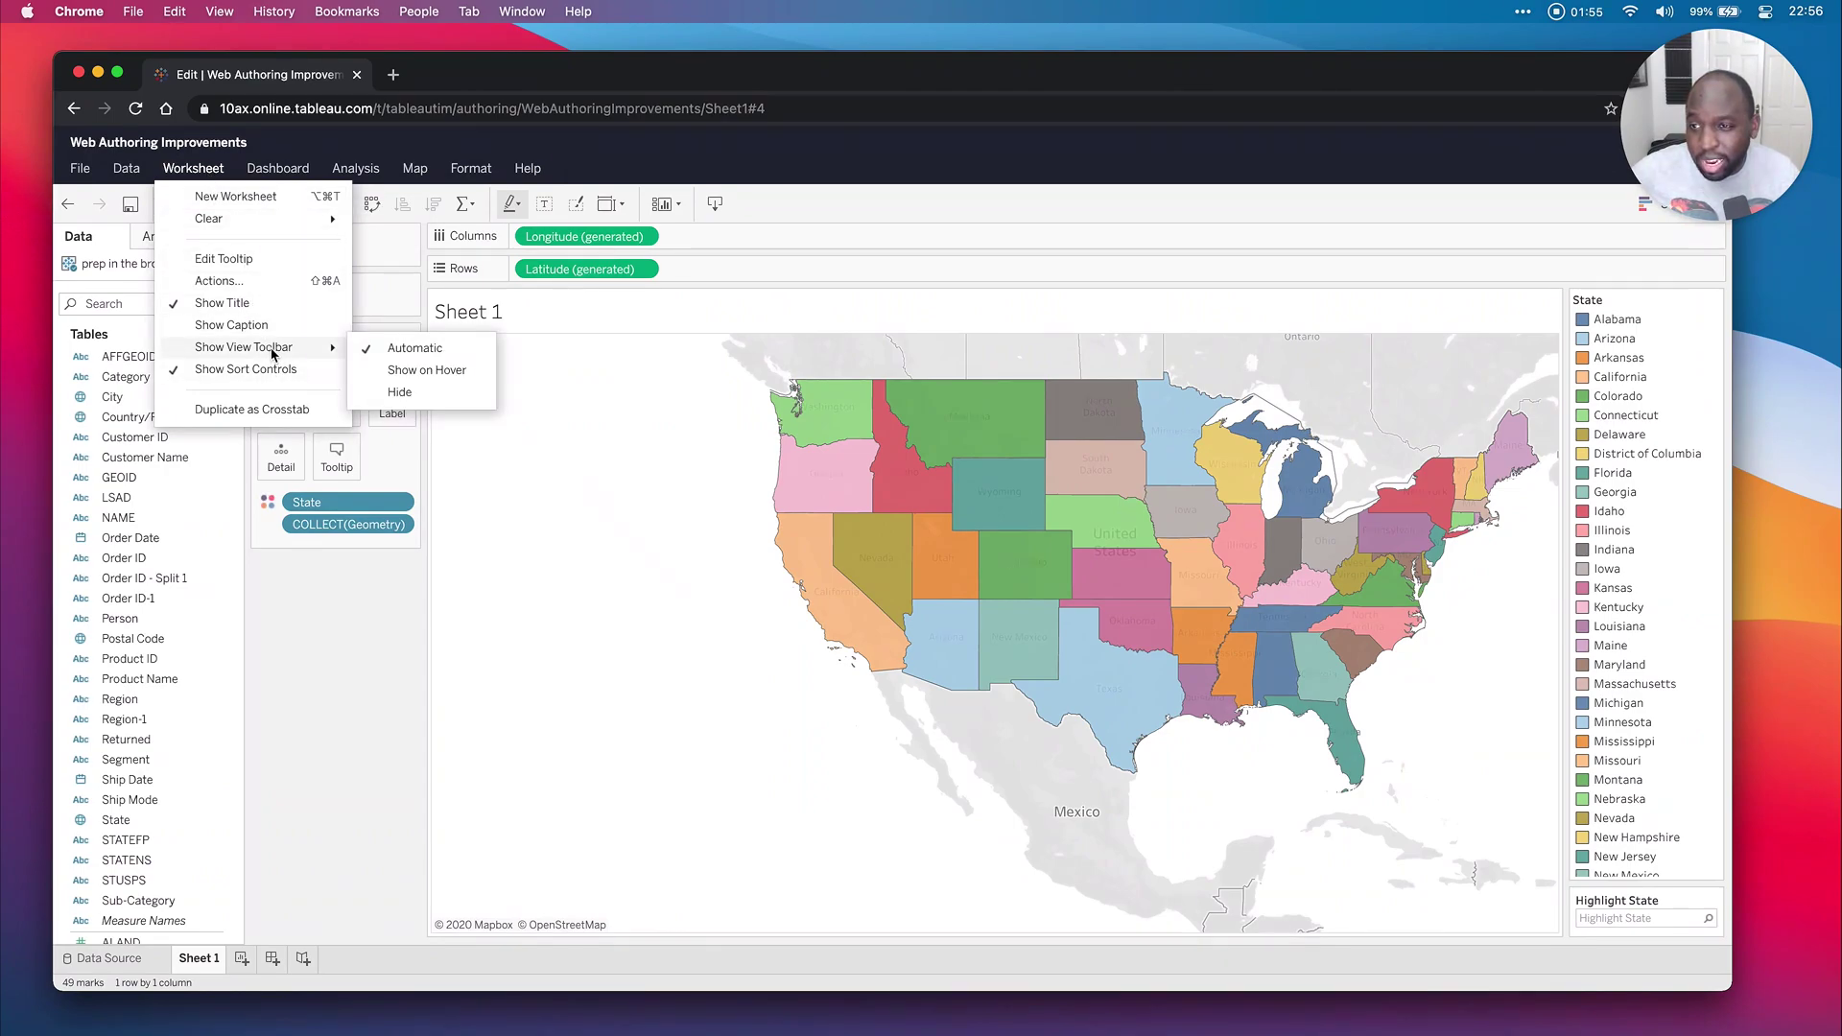
mouse_move(357, 173)
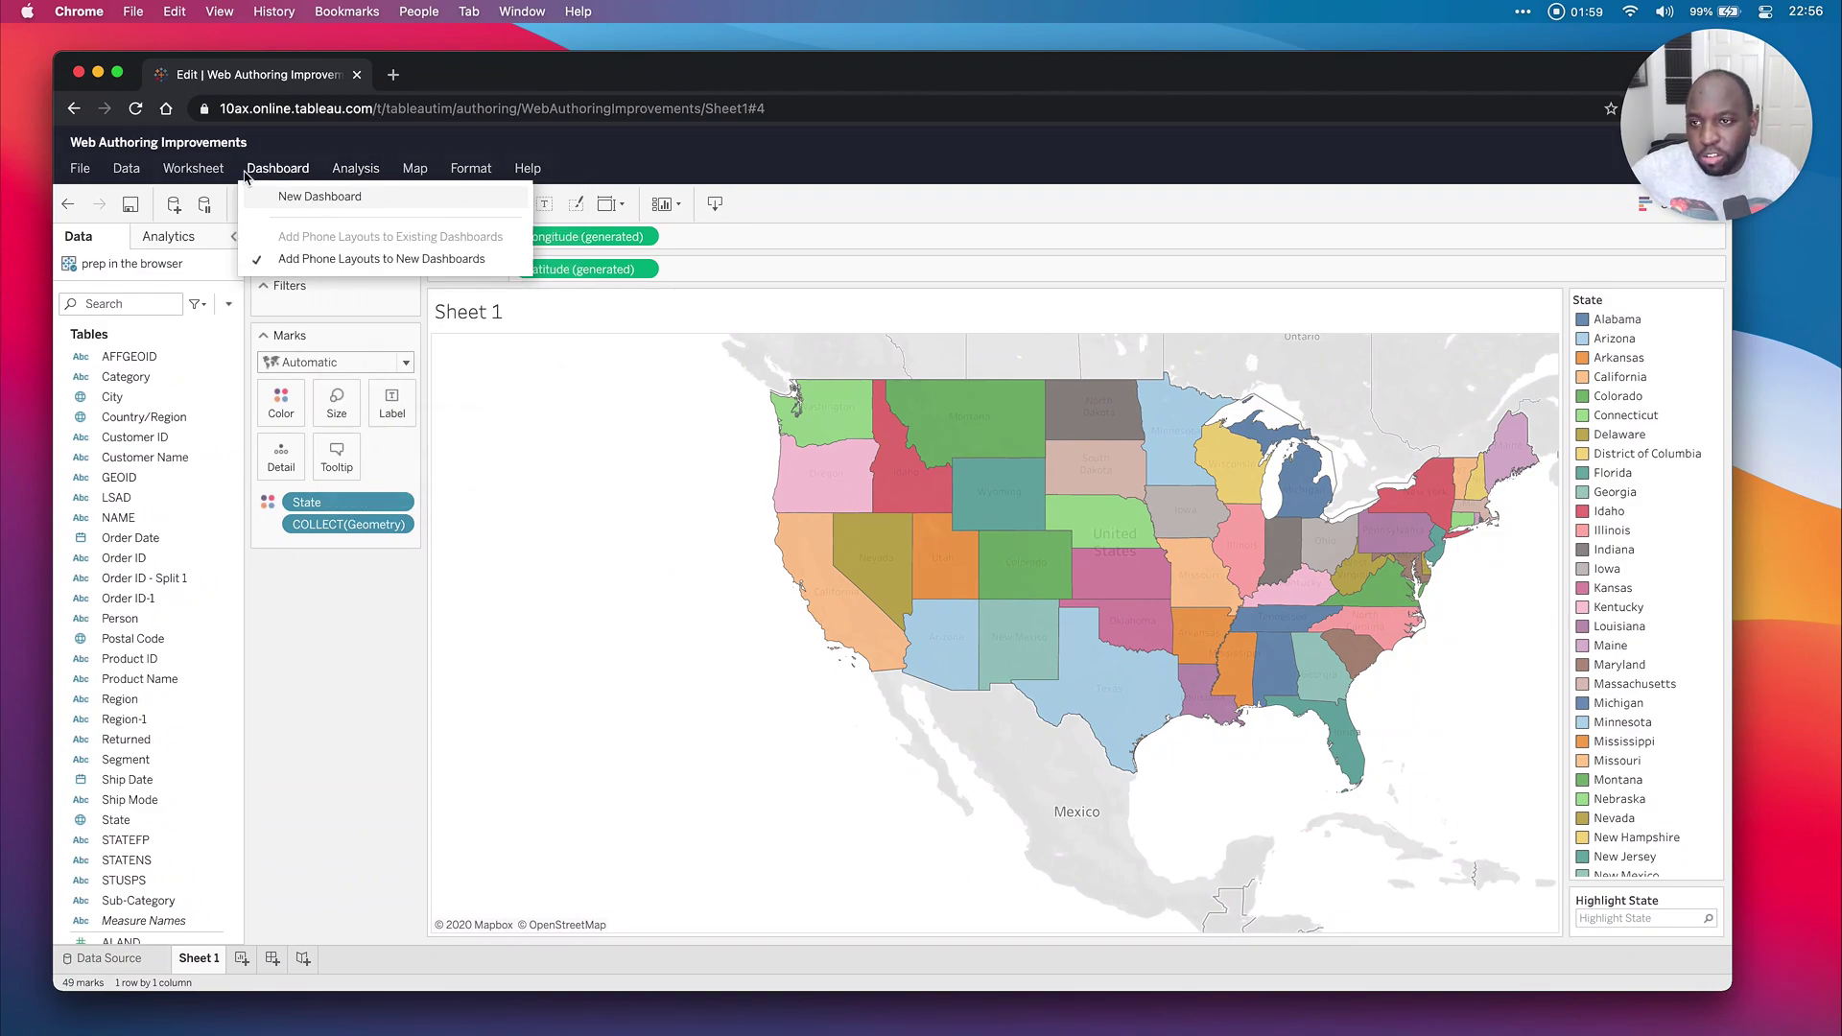
mouse_move(192, 173)
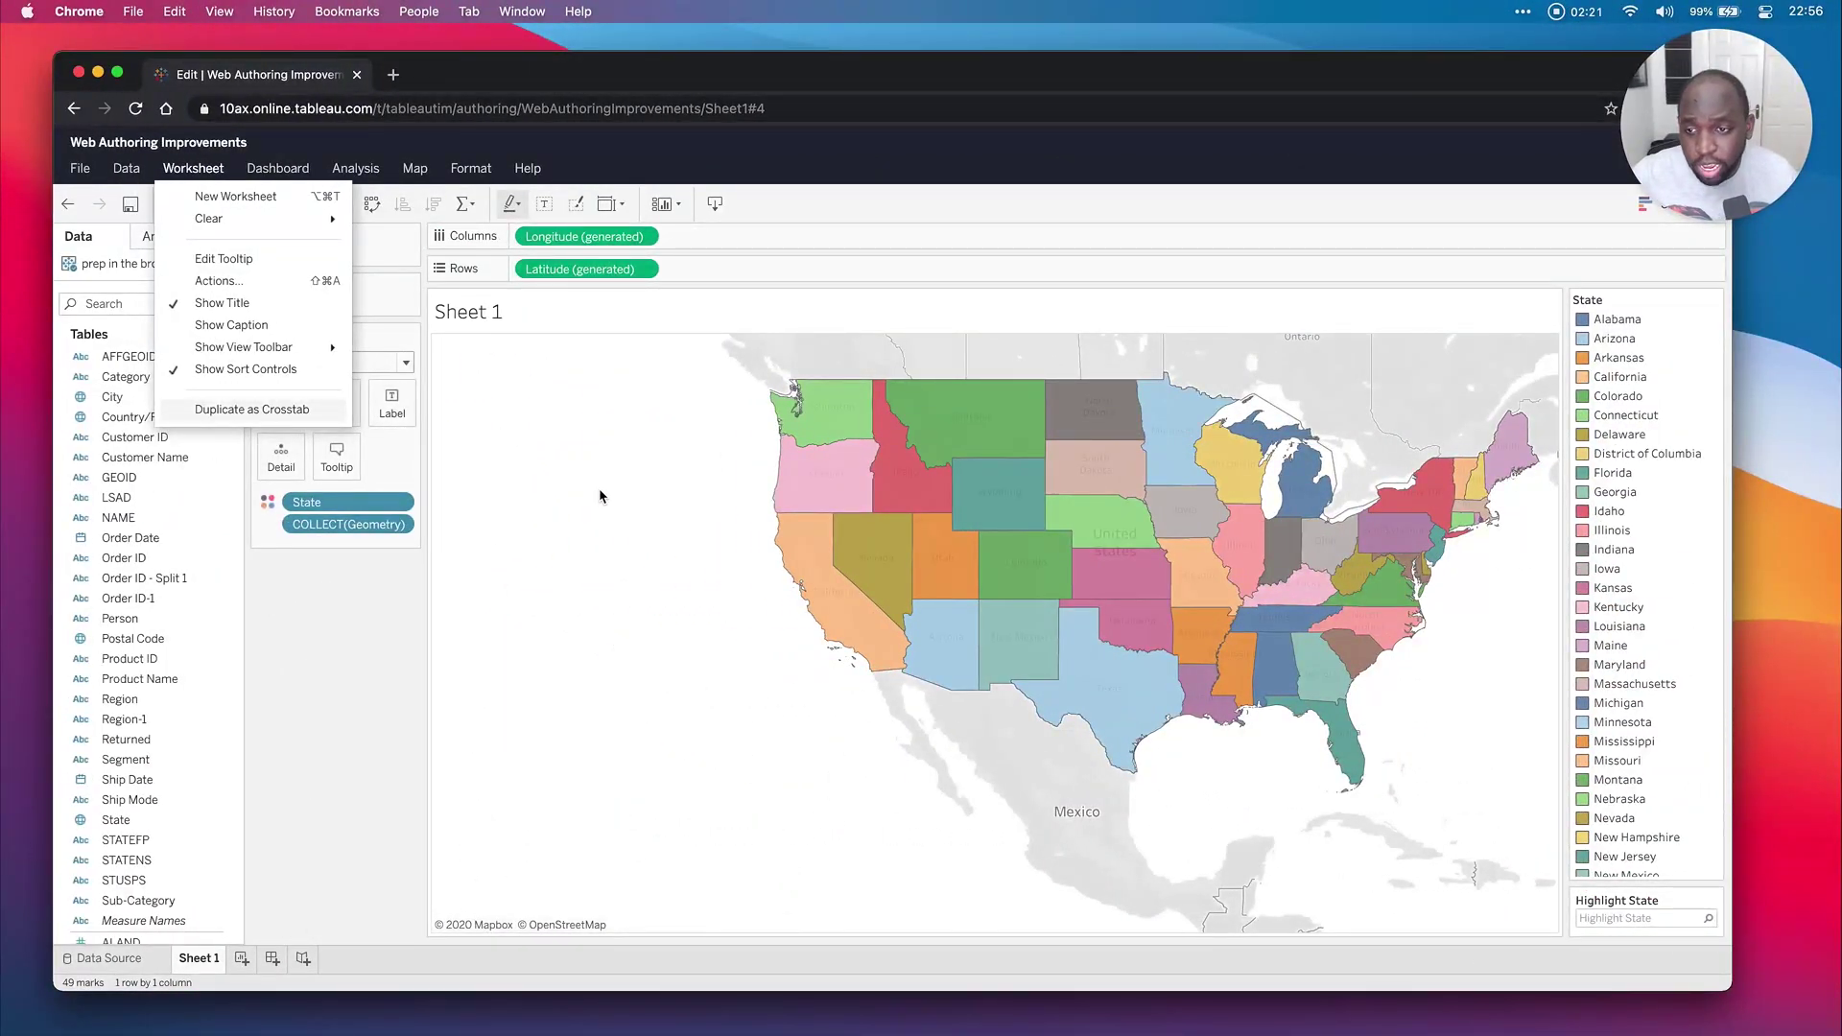
Pan to the East Coast and copy State from Color onto Label to name each state.
click(518, 484)
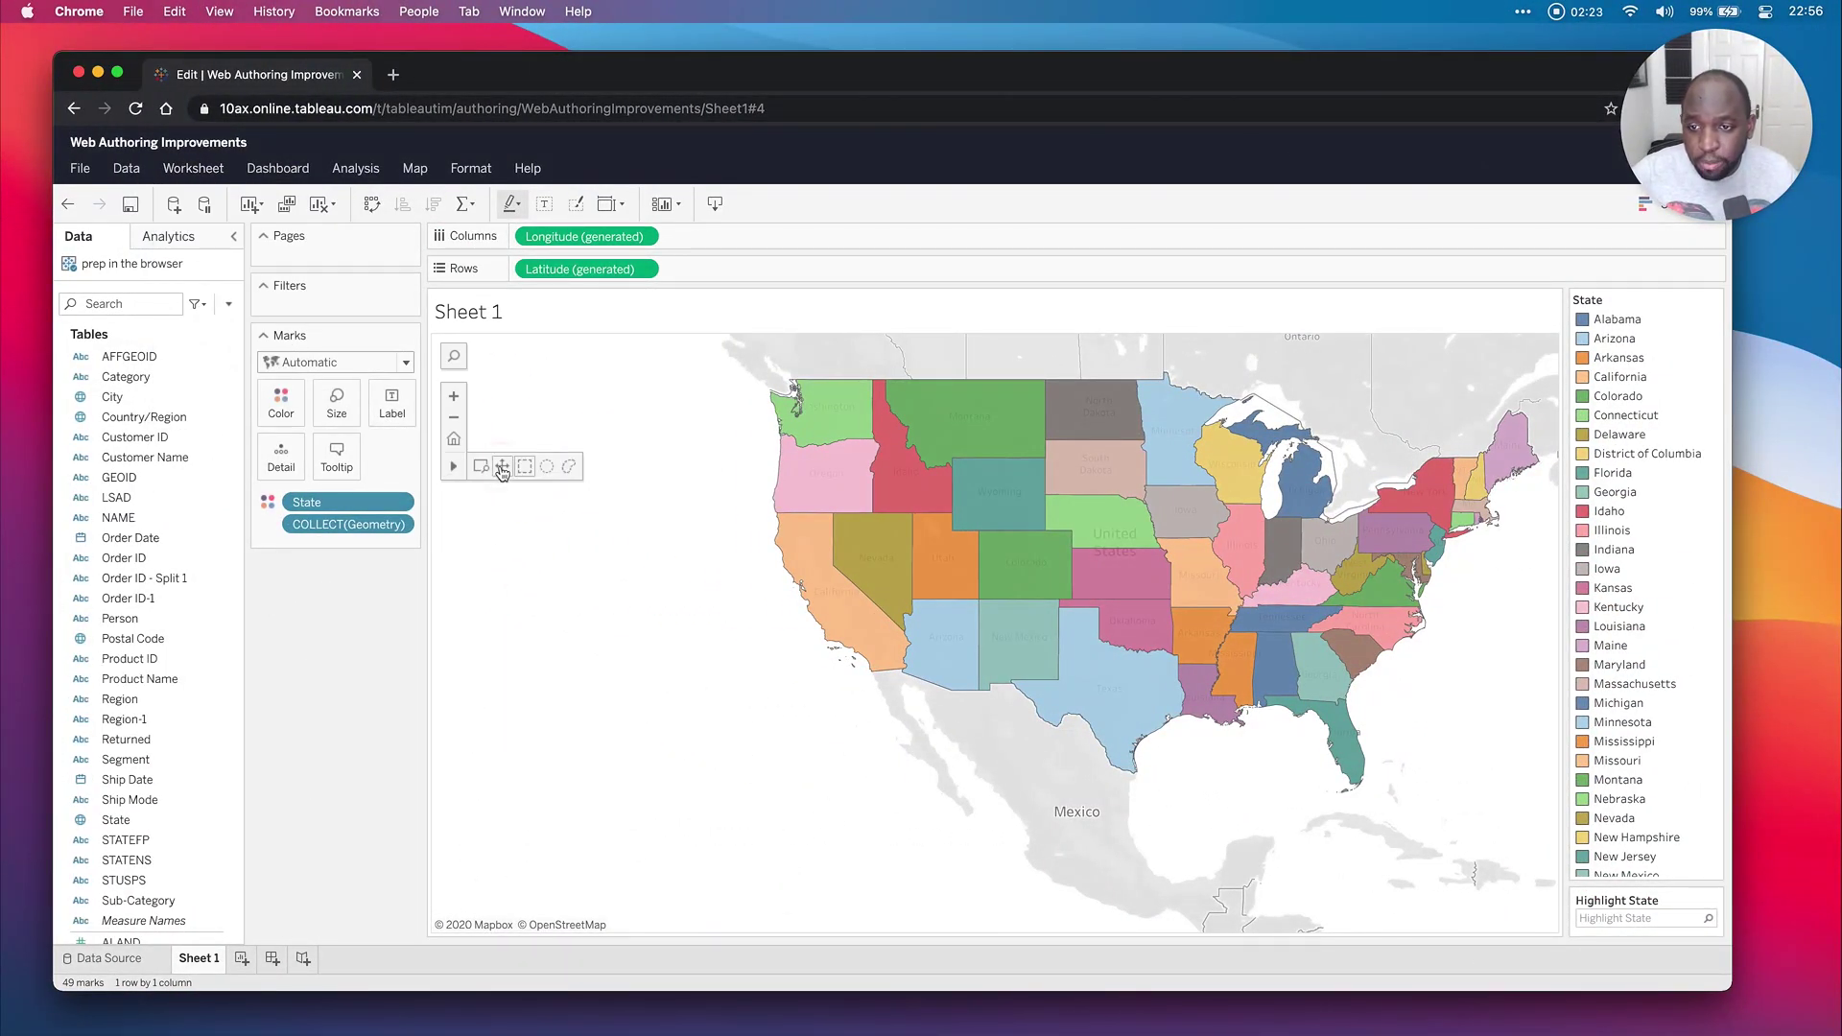
drag(793, 608, 480, 629)
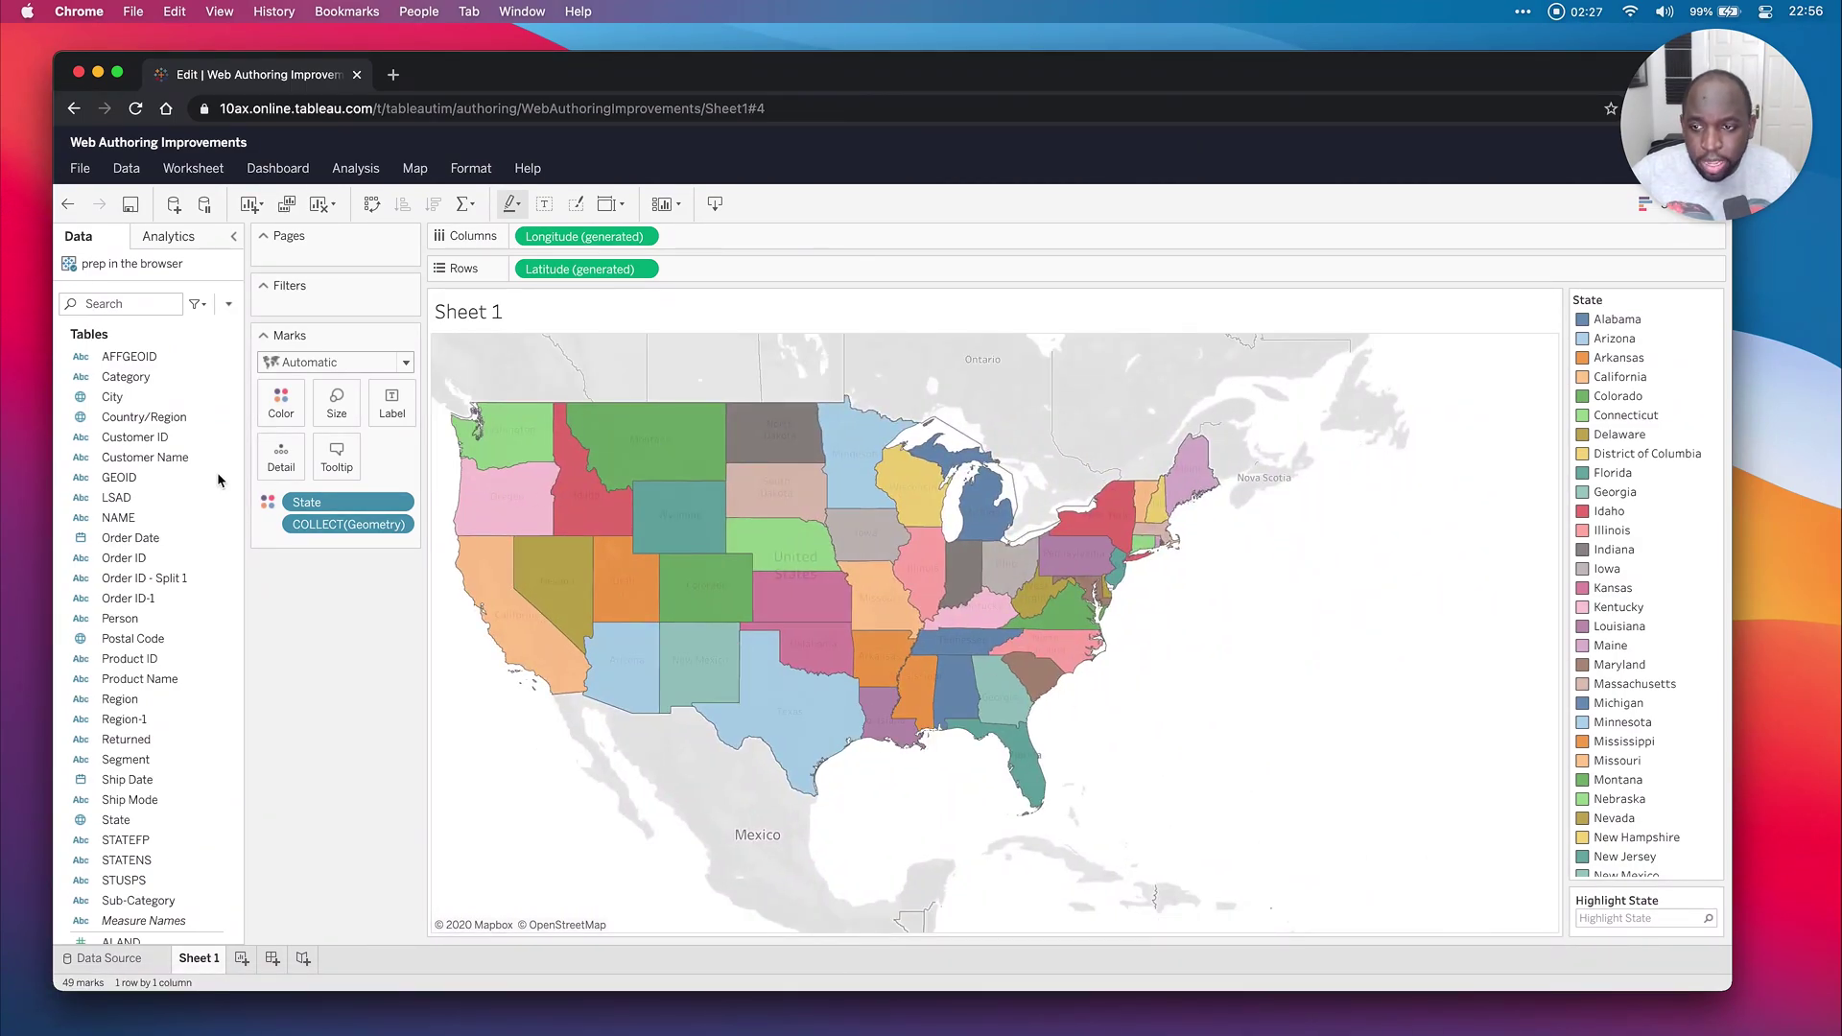
key(super)
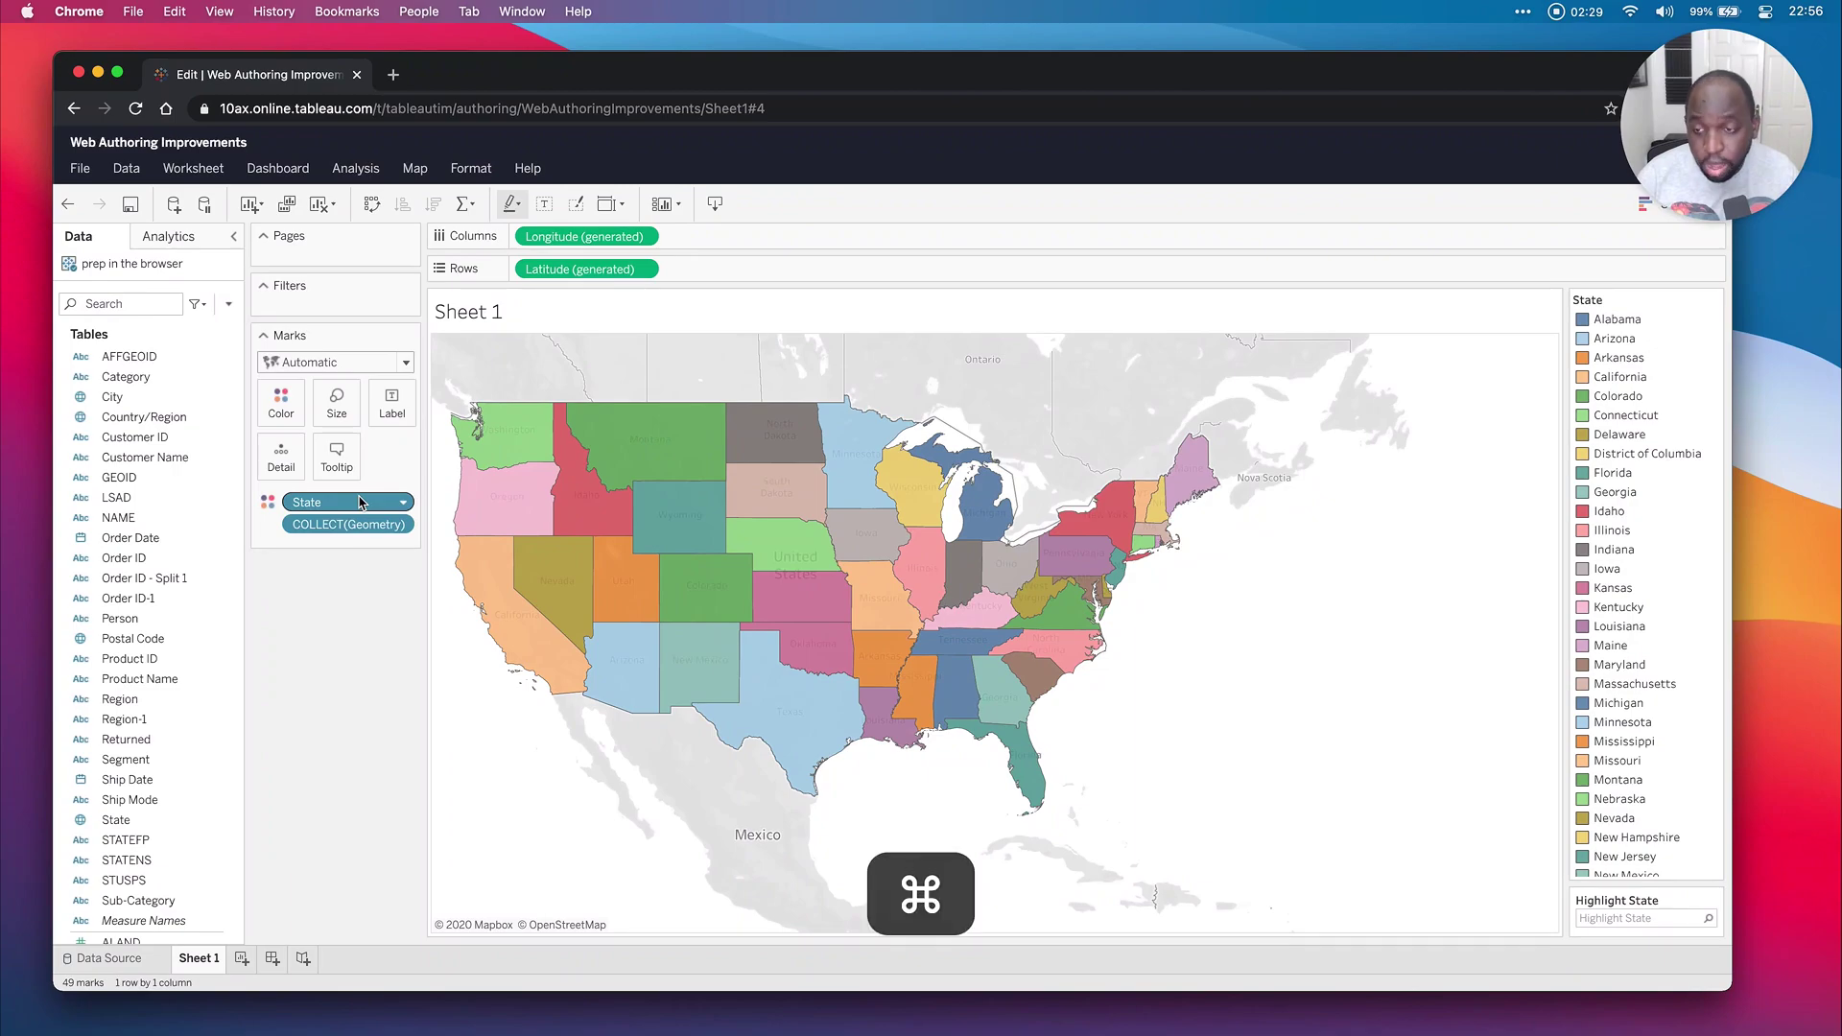
drag(360, 502, 395, 403)
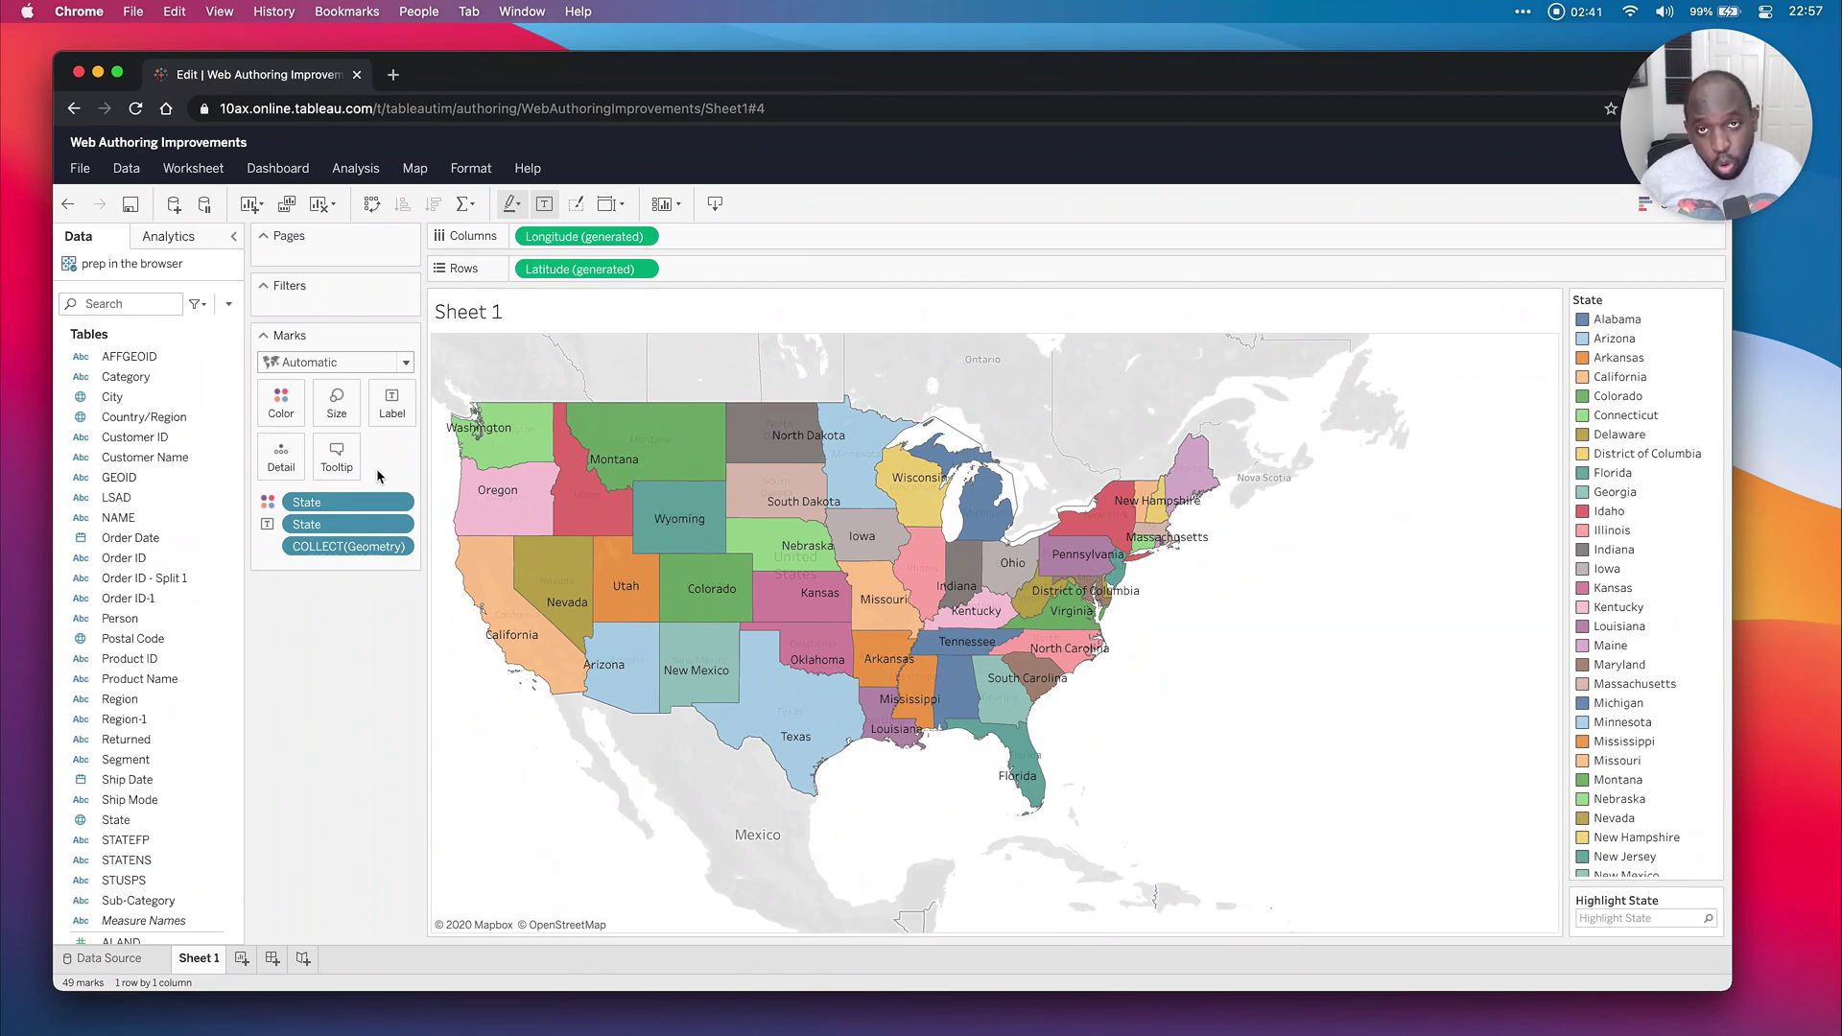
Set the map's state name labels to appear only on highlighted marks.
click(403, 526)
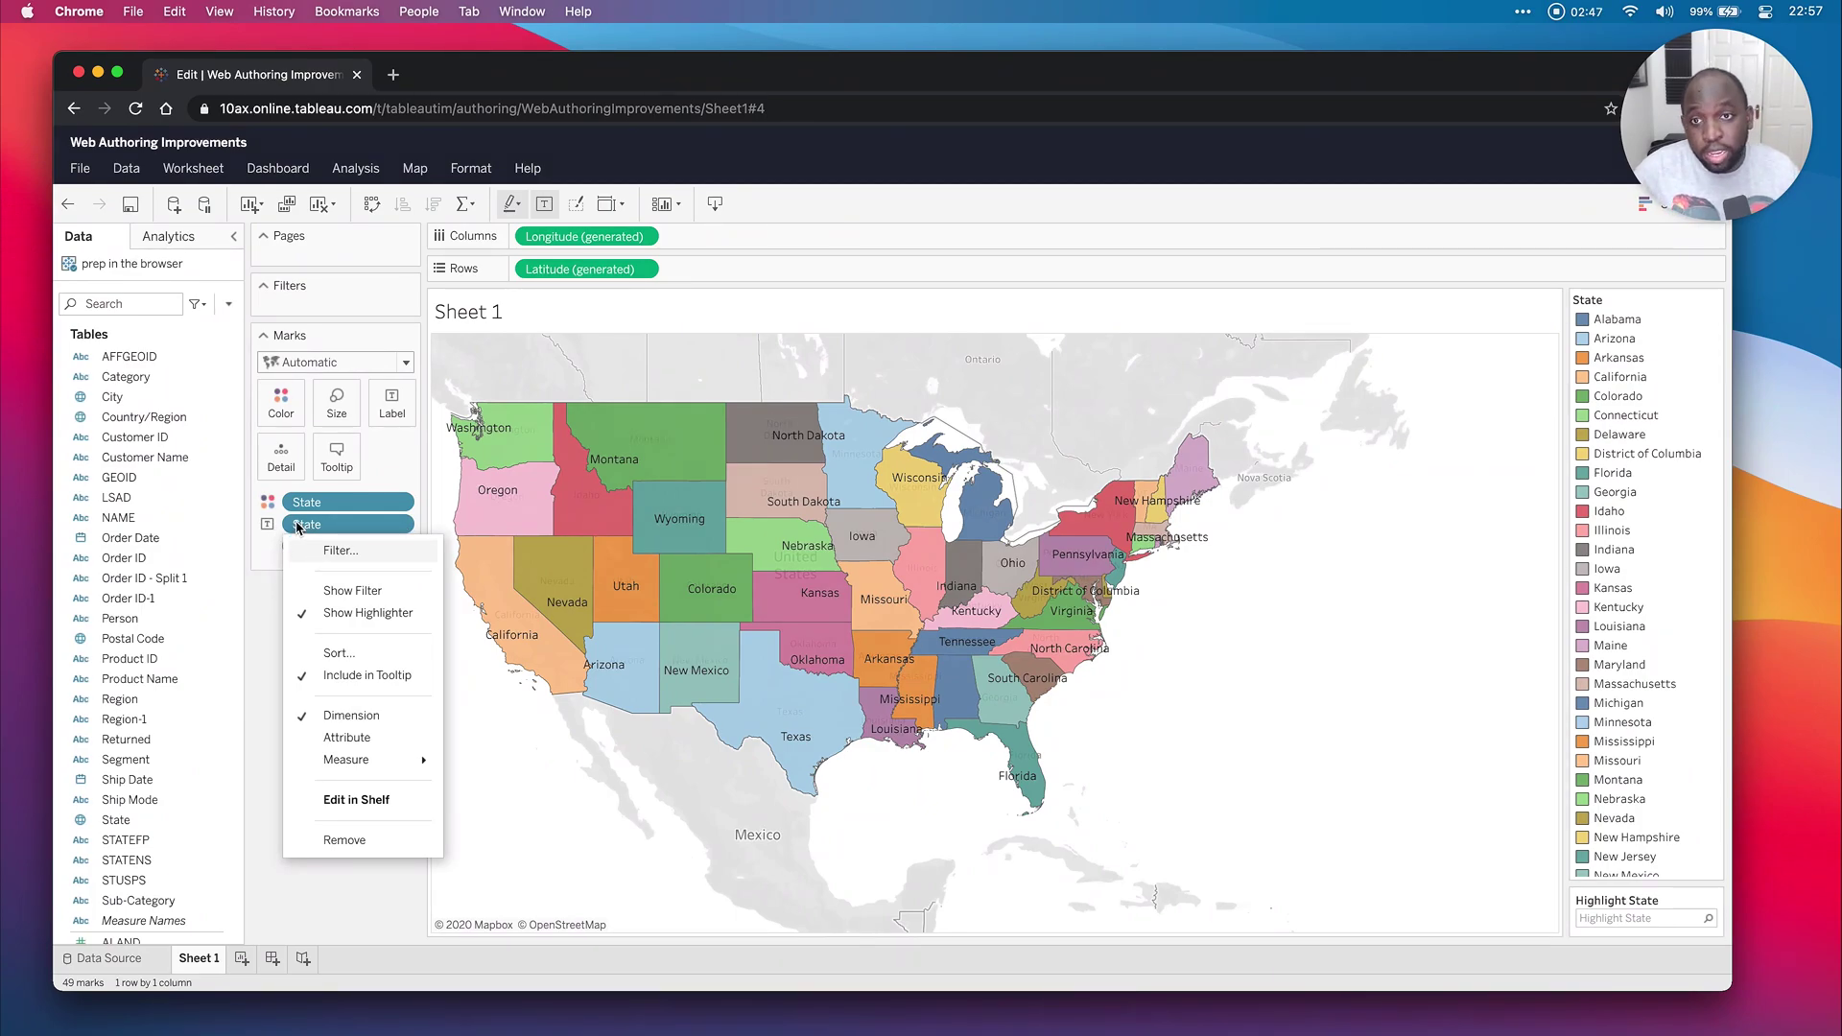
click(392, 415)
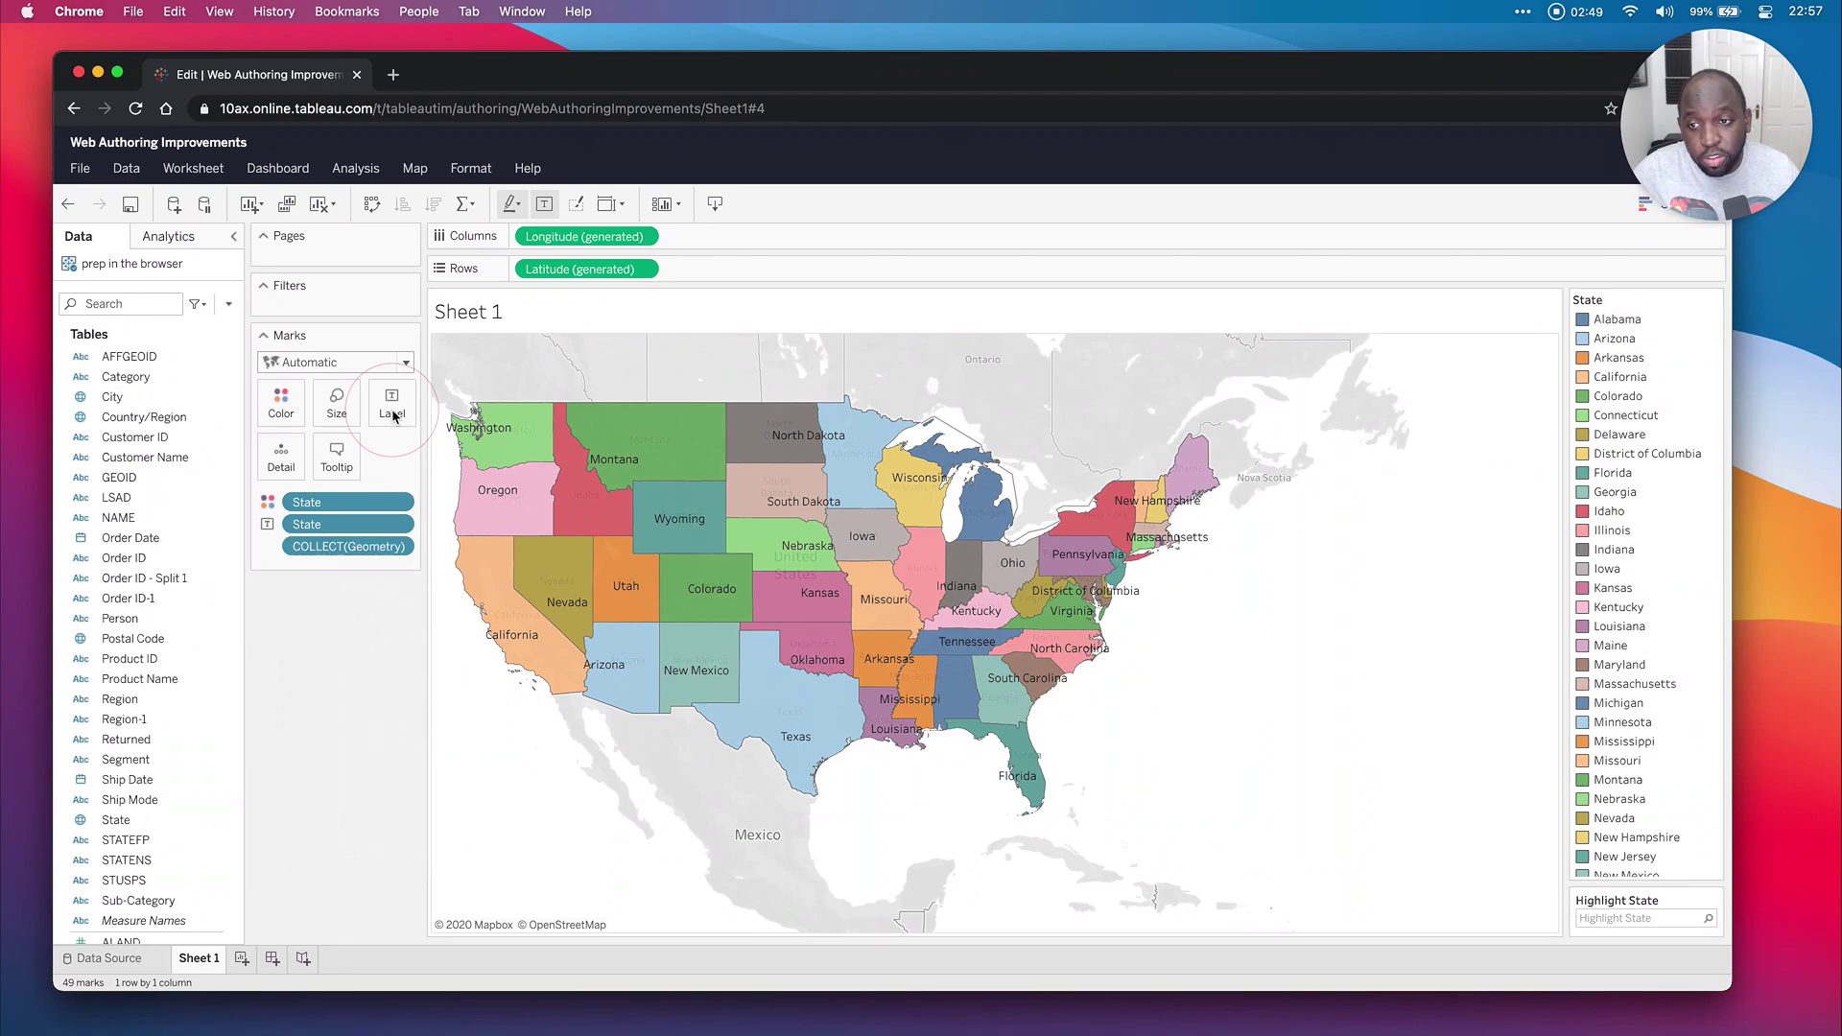
click(392, 414)
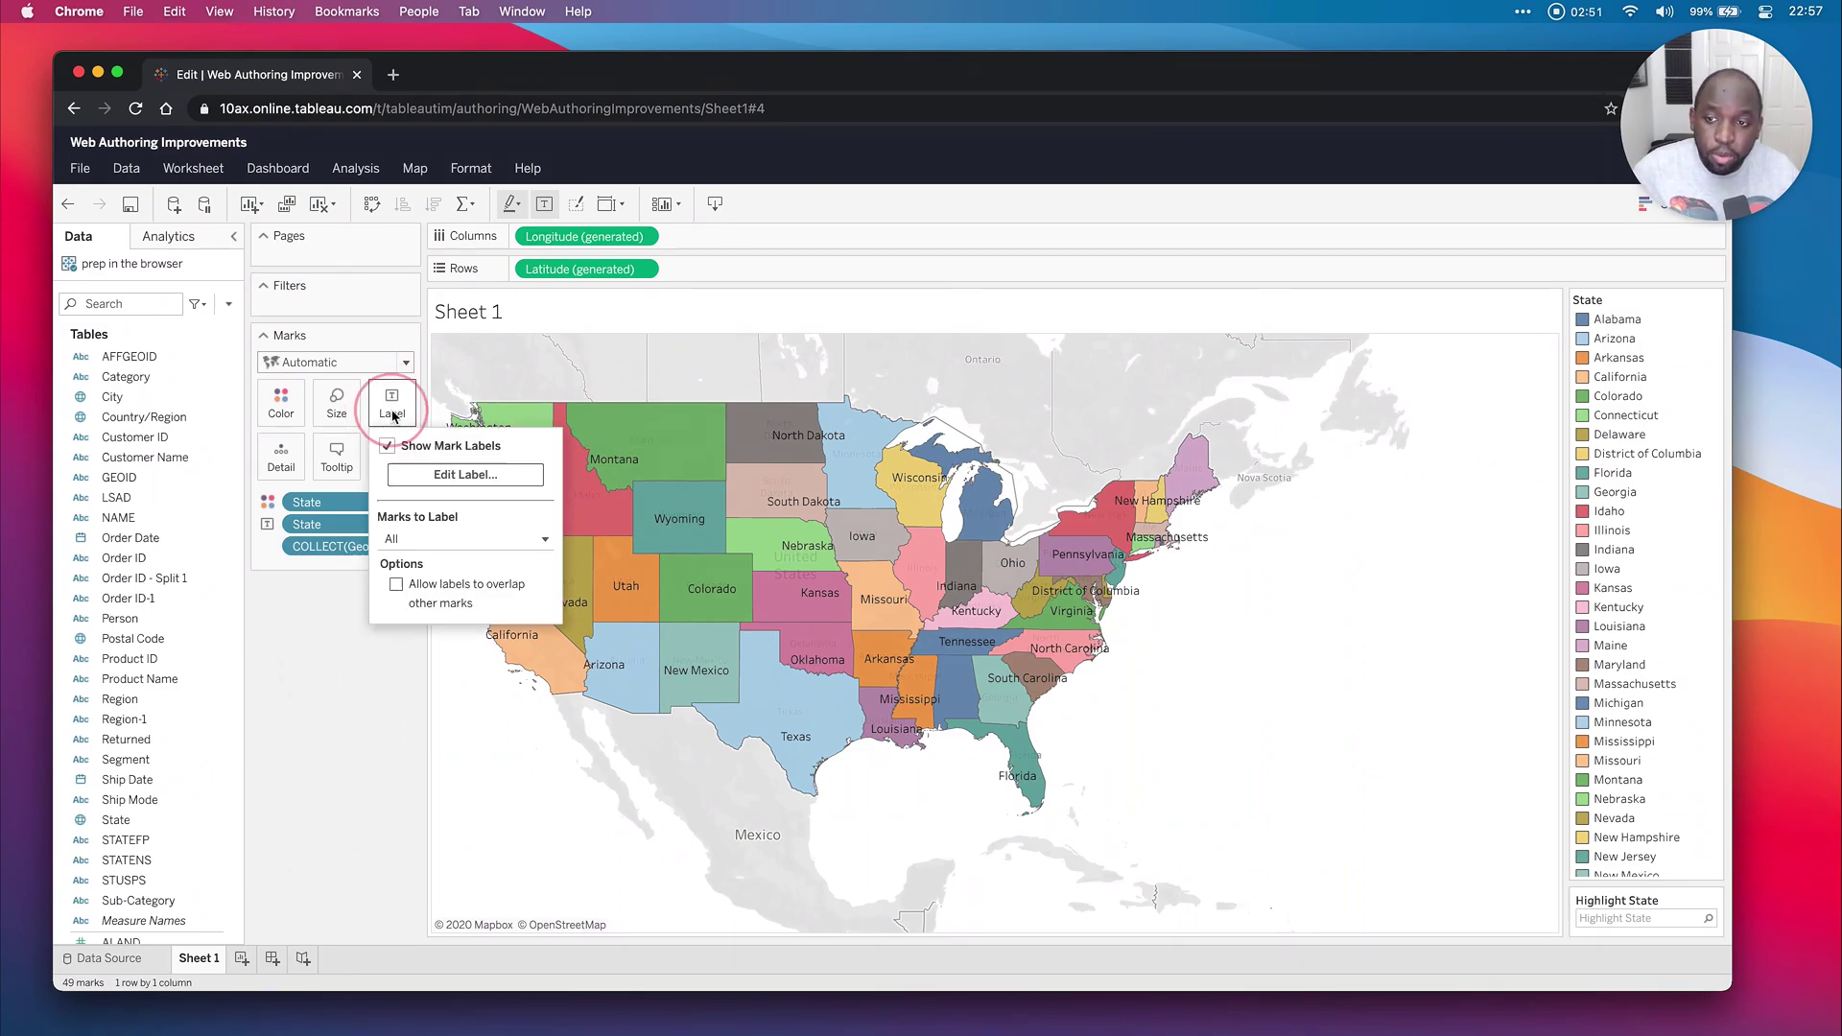
click(470, 539)
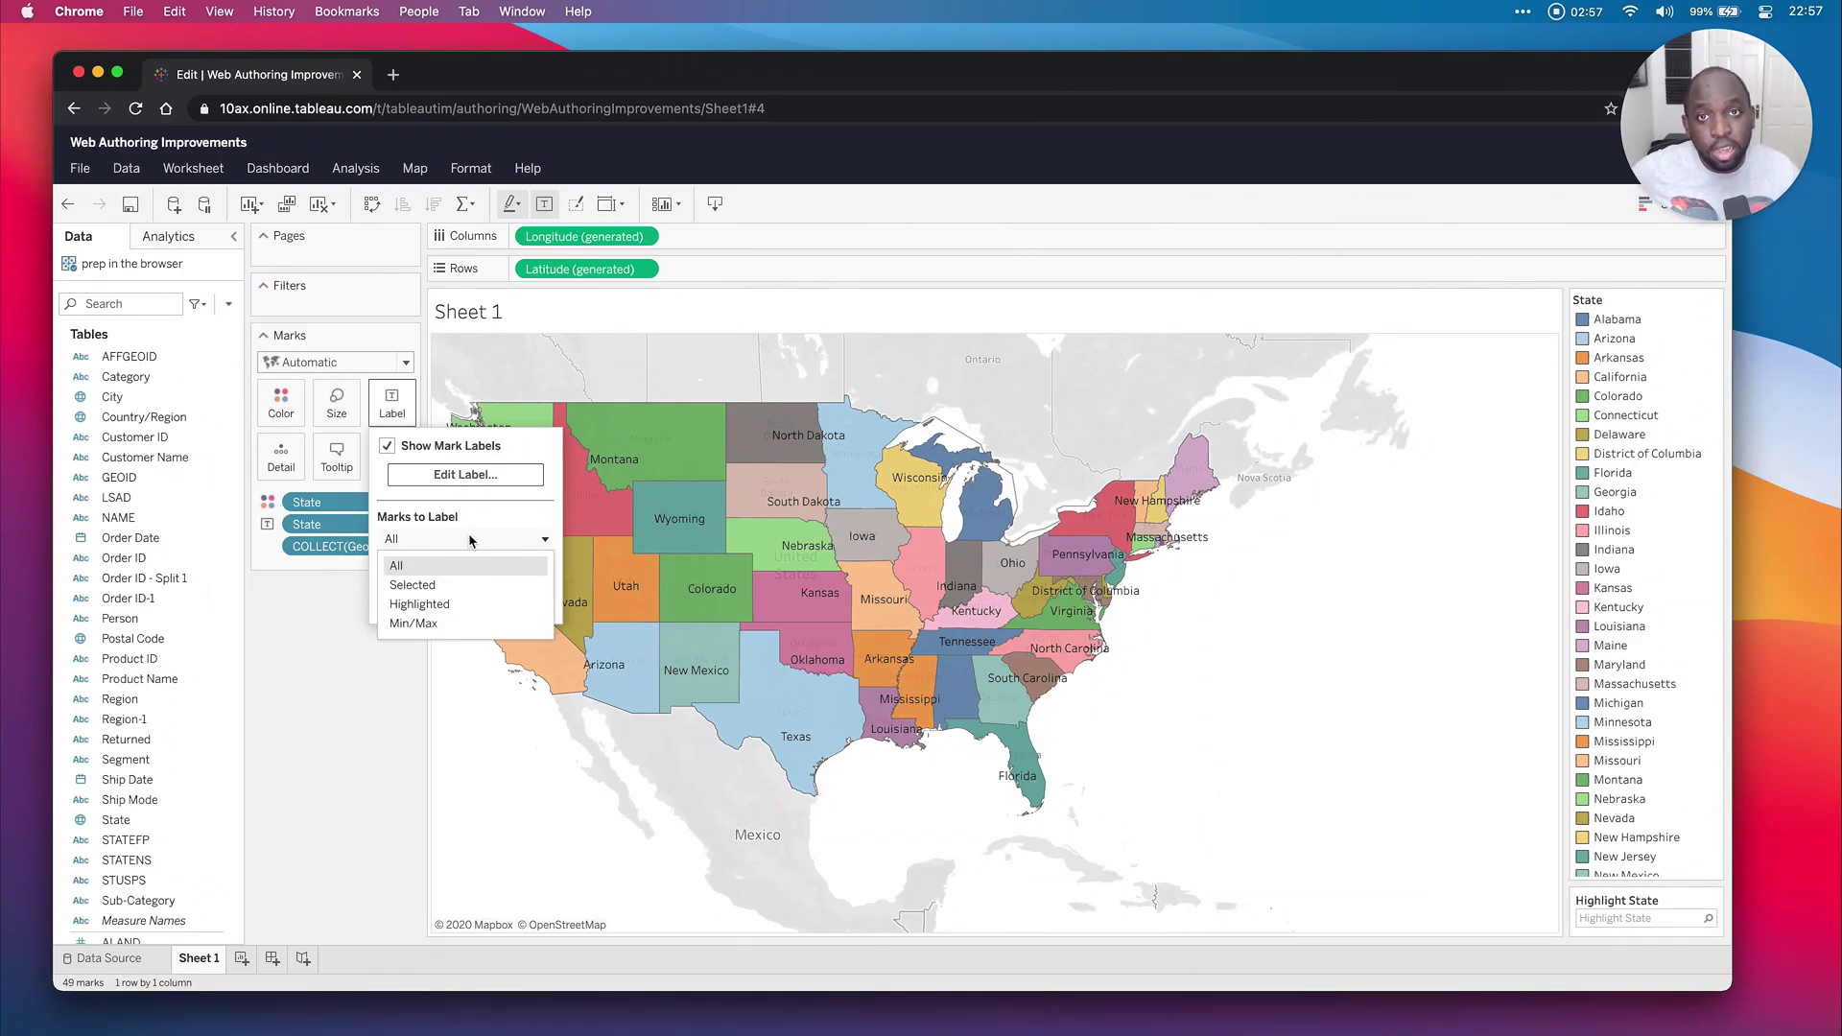
click(467, 605)
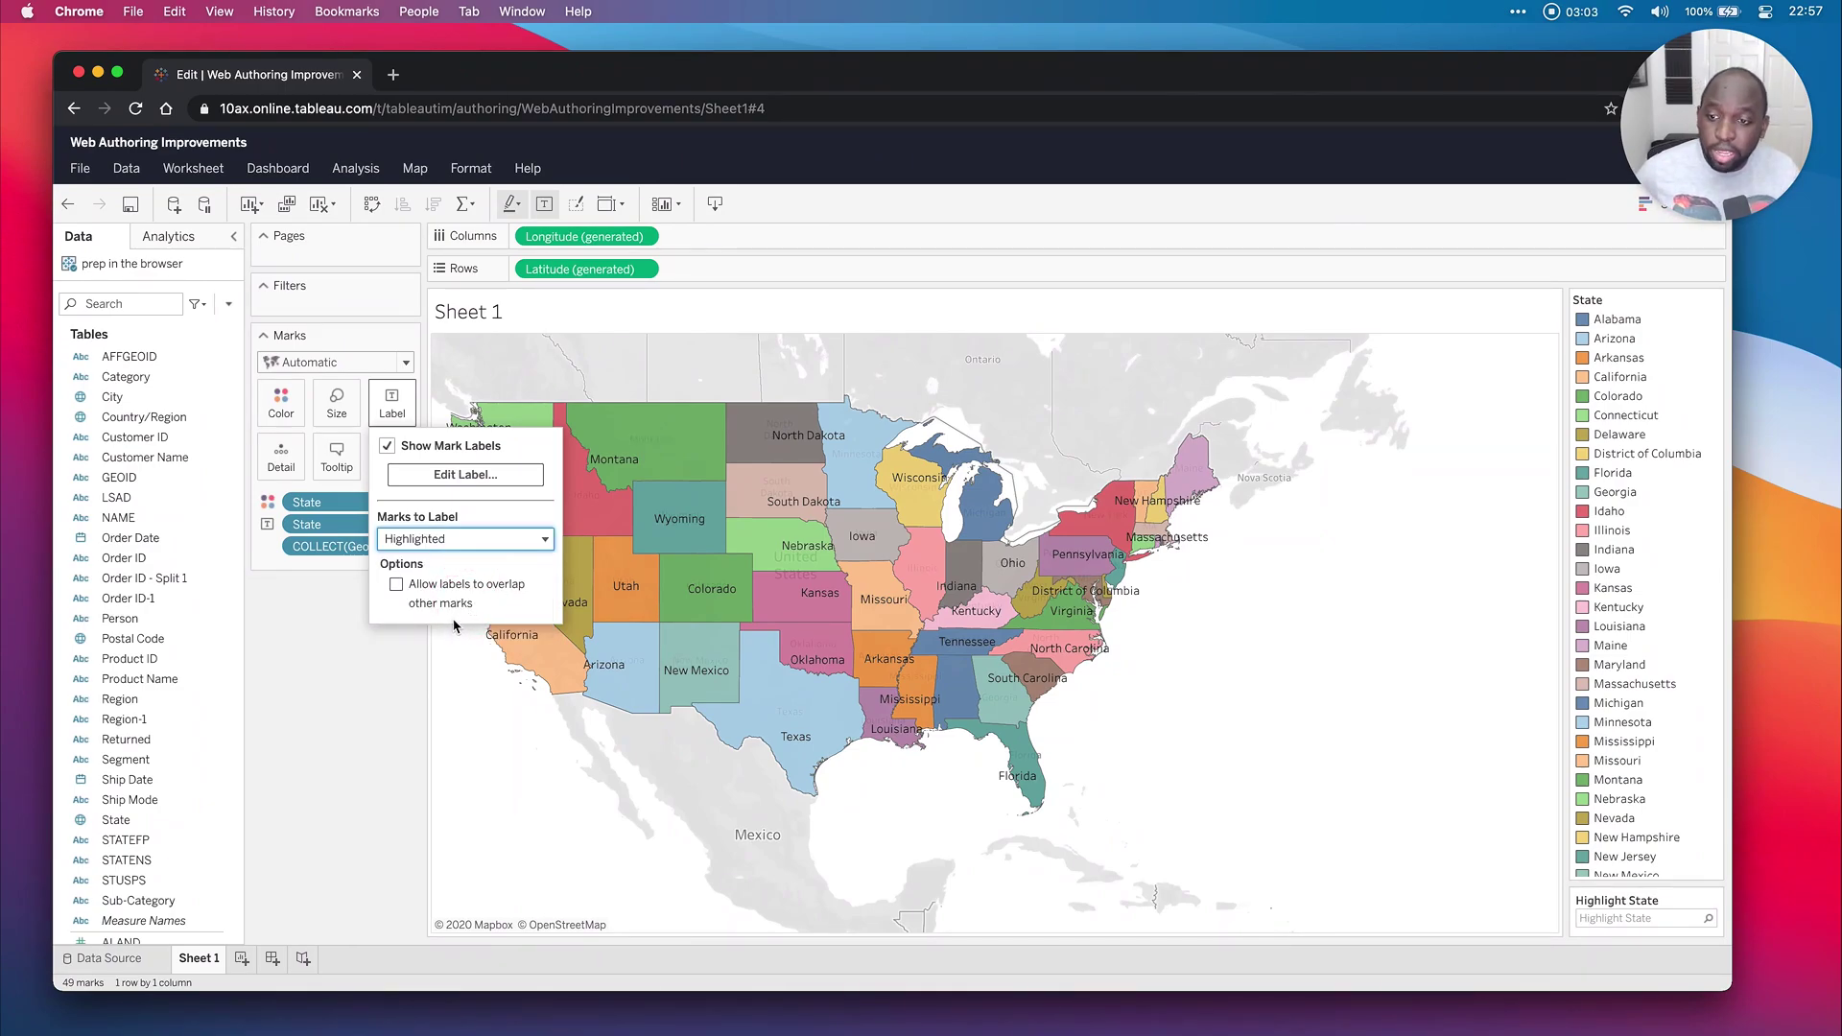
click(368, 679)
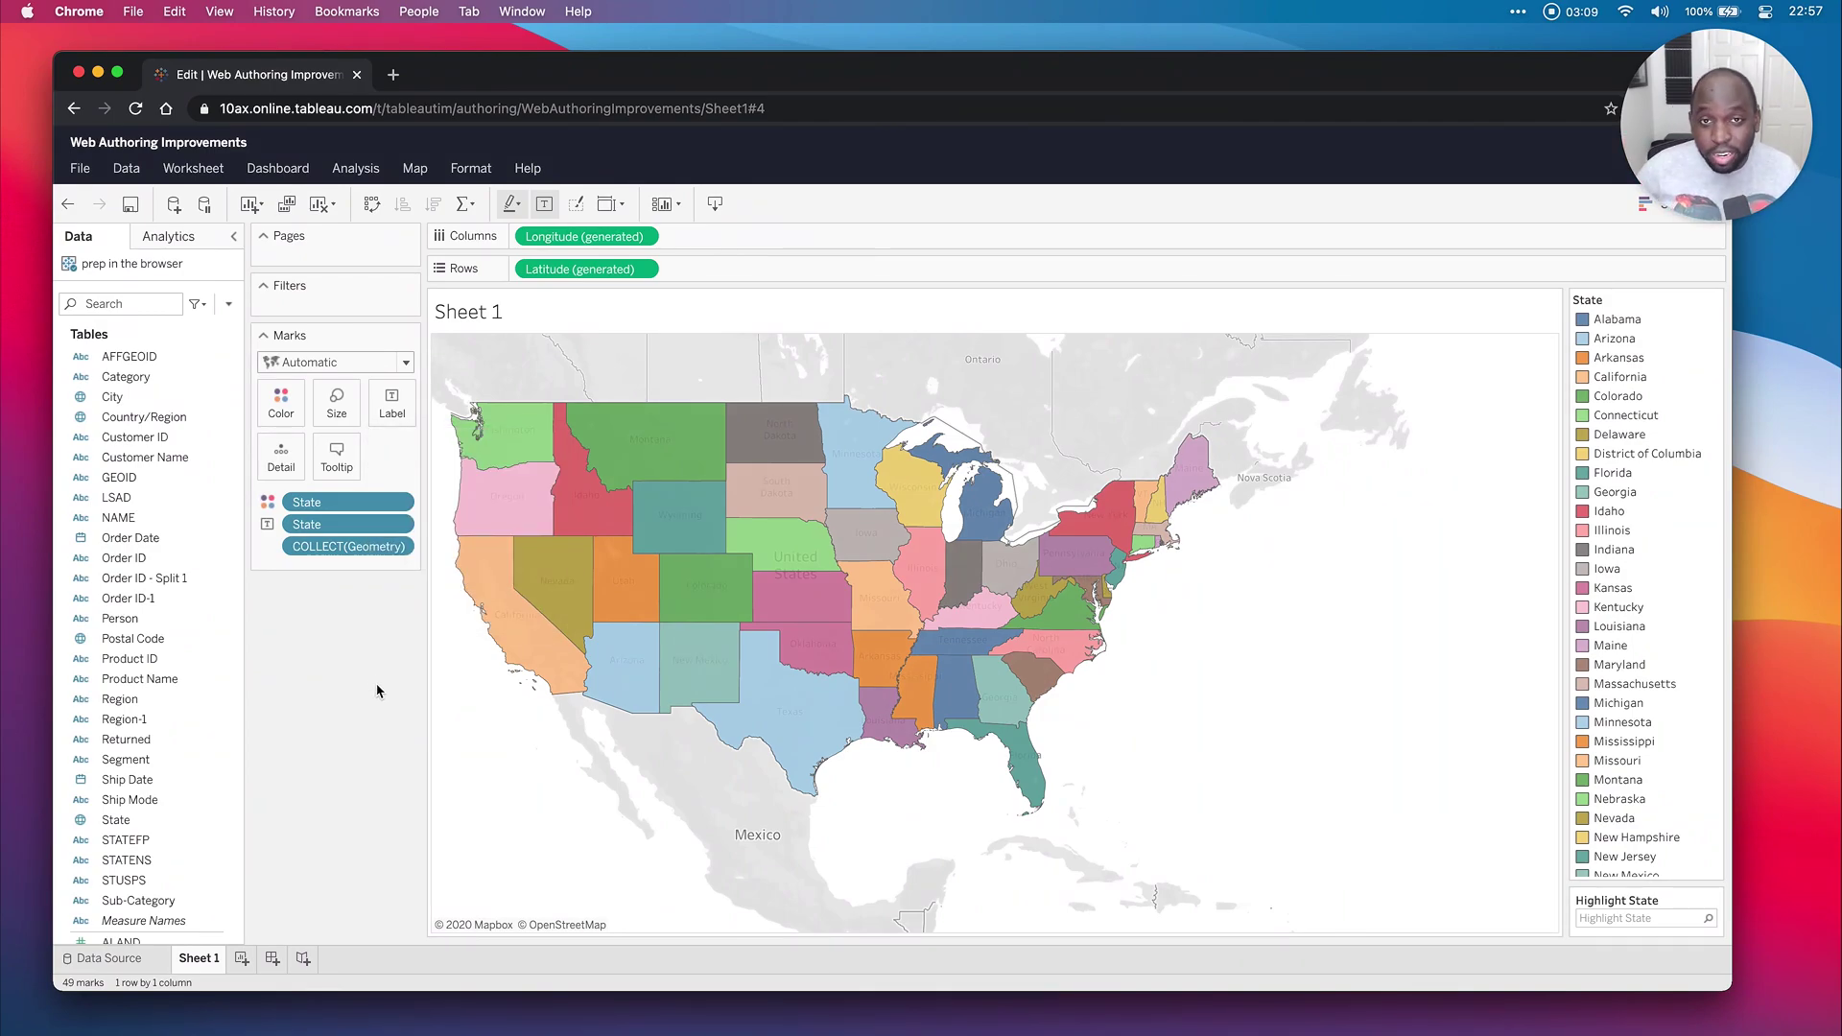
Select South Dakota, then move the selection with arrow keys to Nebraska and Wyoming.
click(673, 520)
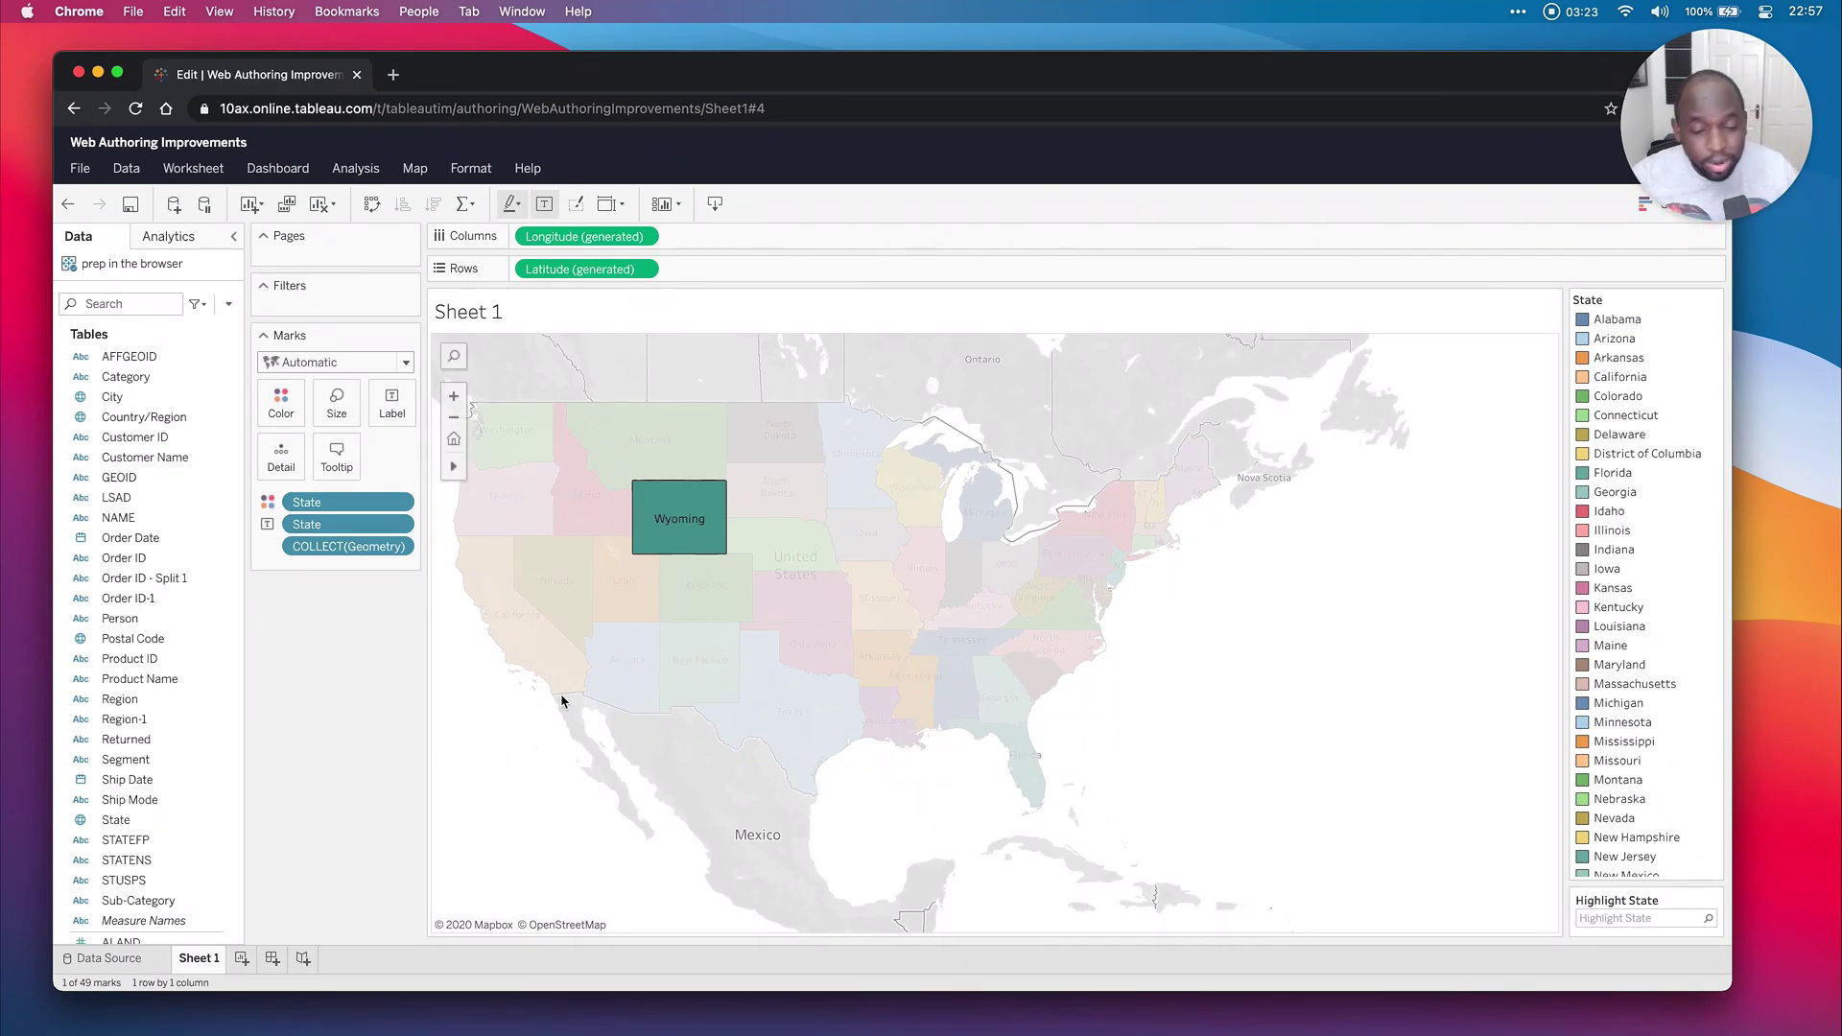
mouse_move(652, 544)
click(464, 842)
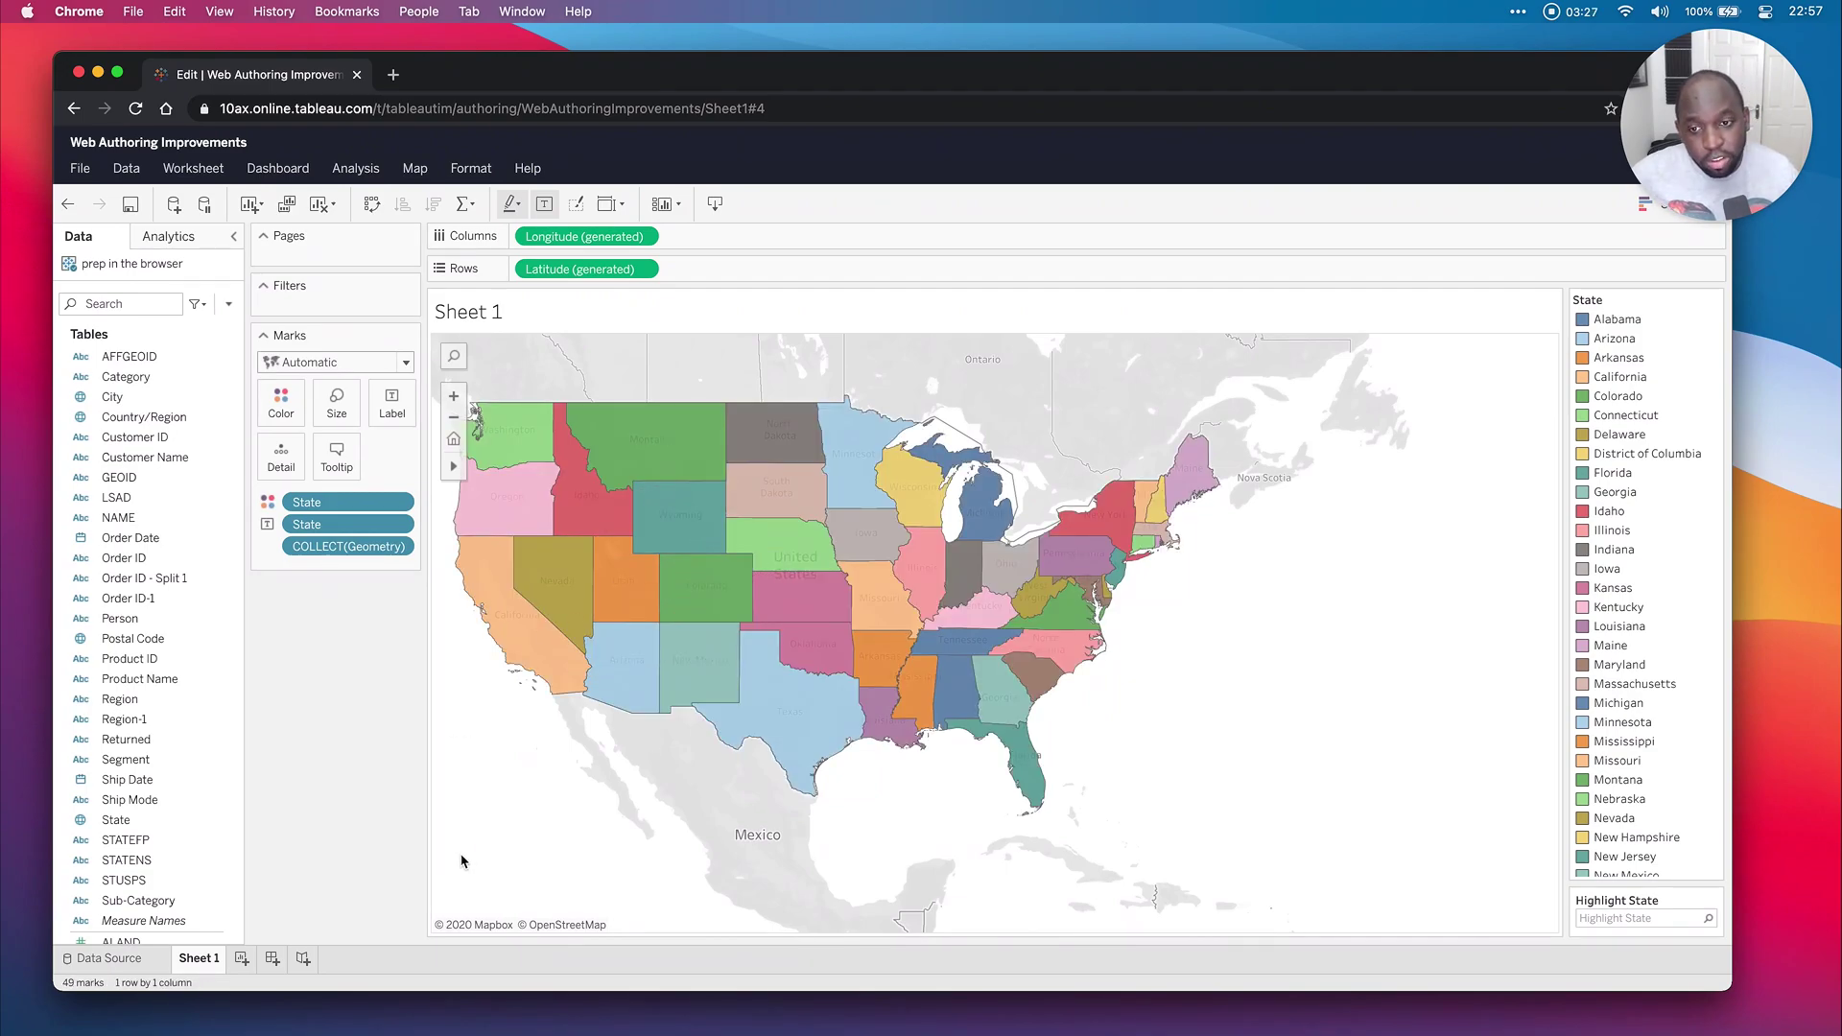
mouse_move(662, 531)
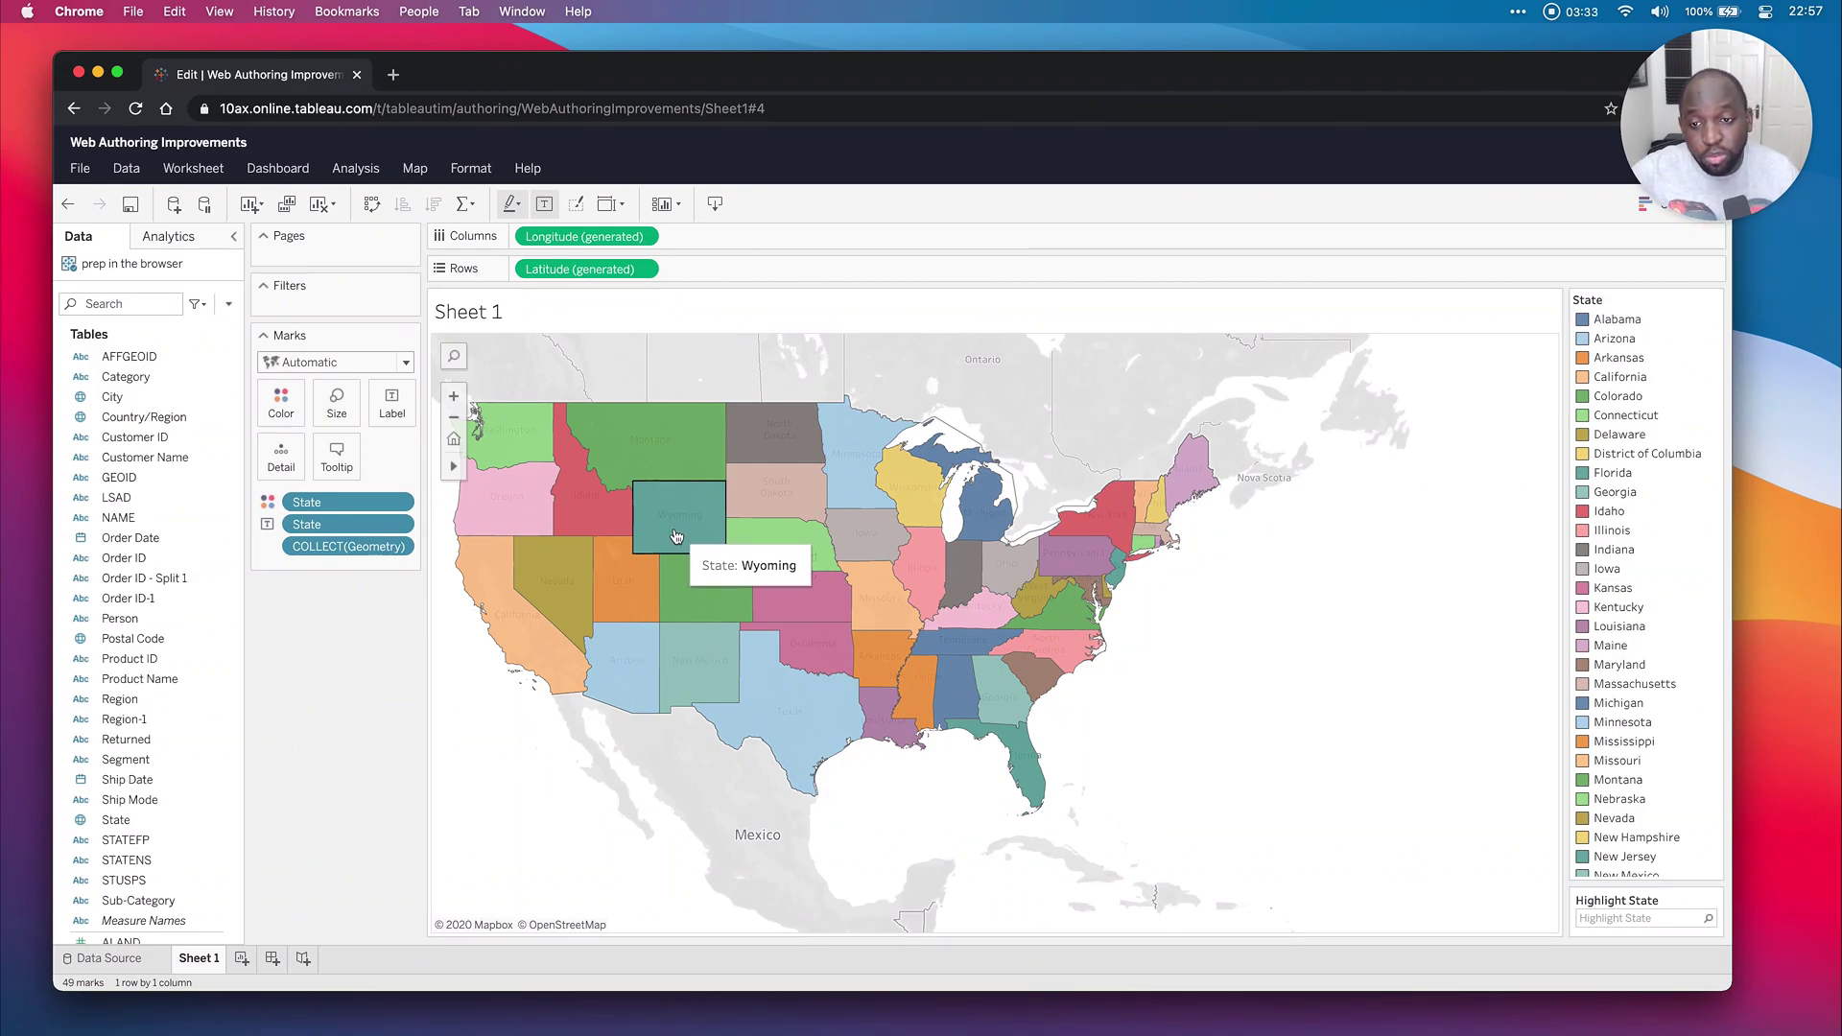
click(791, 489)
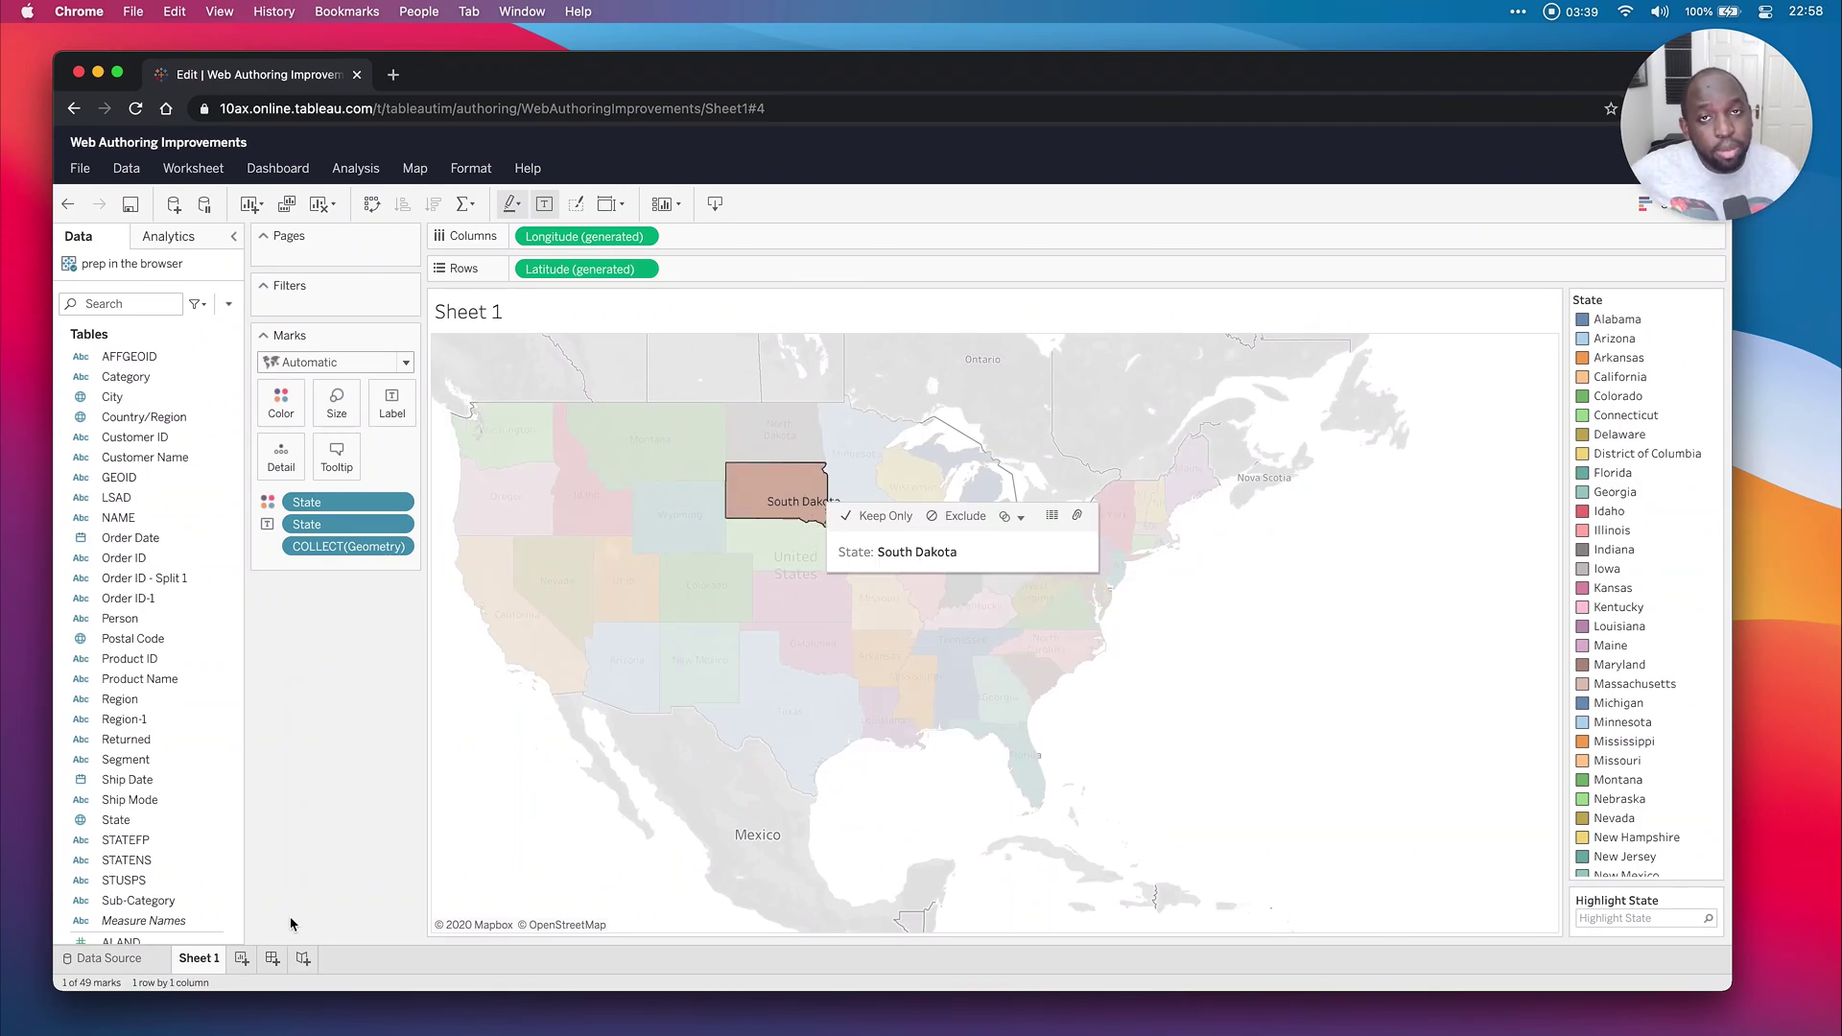
key(Down)
key(Left)
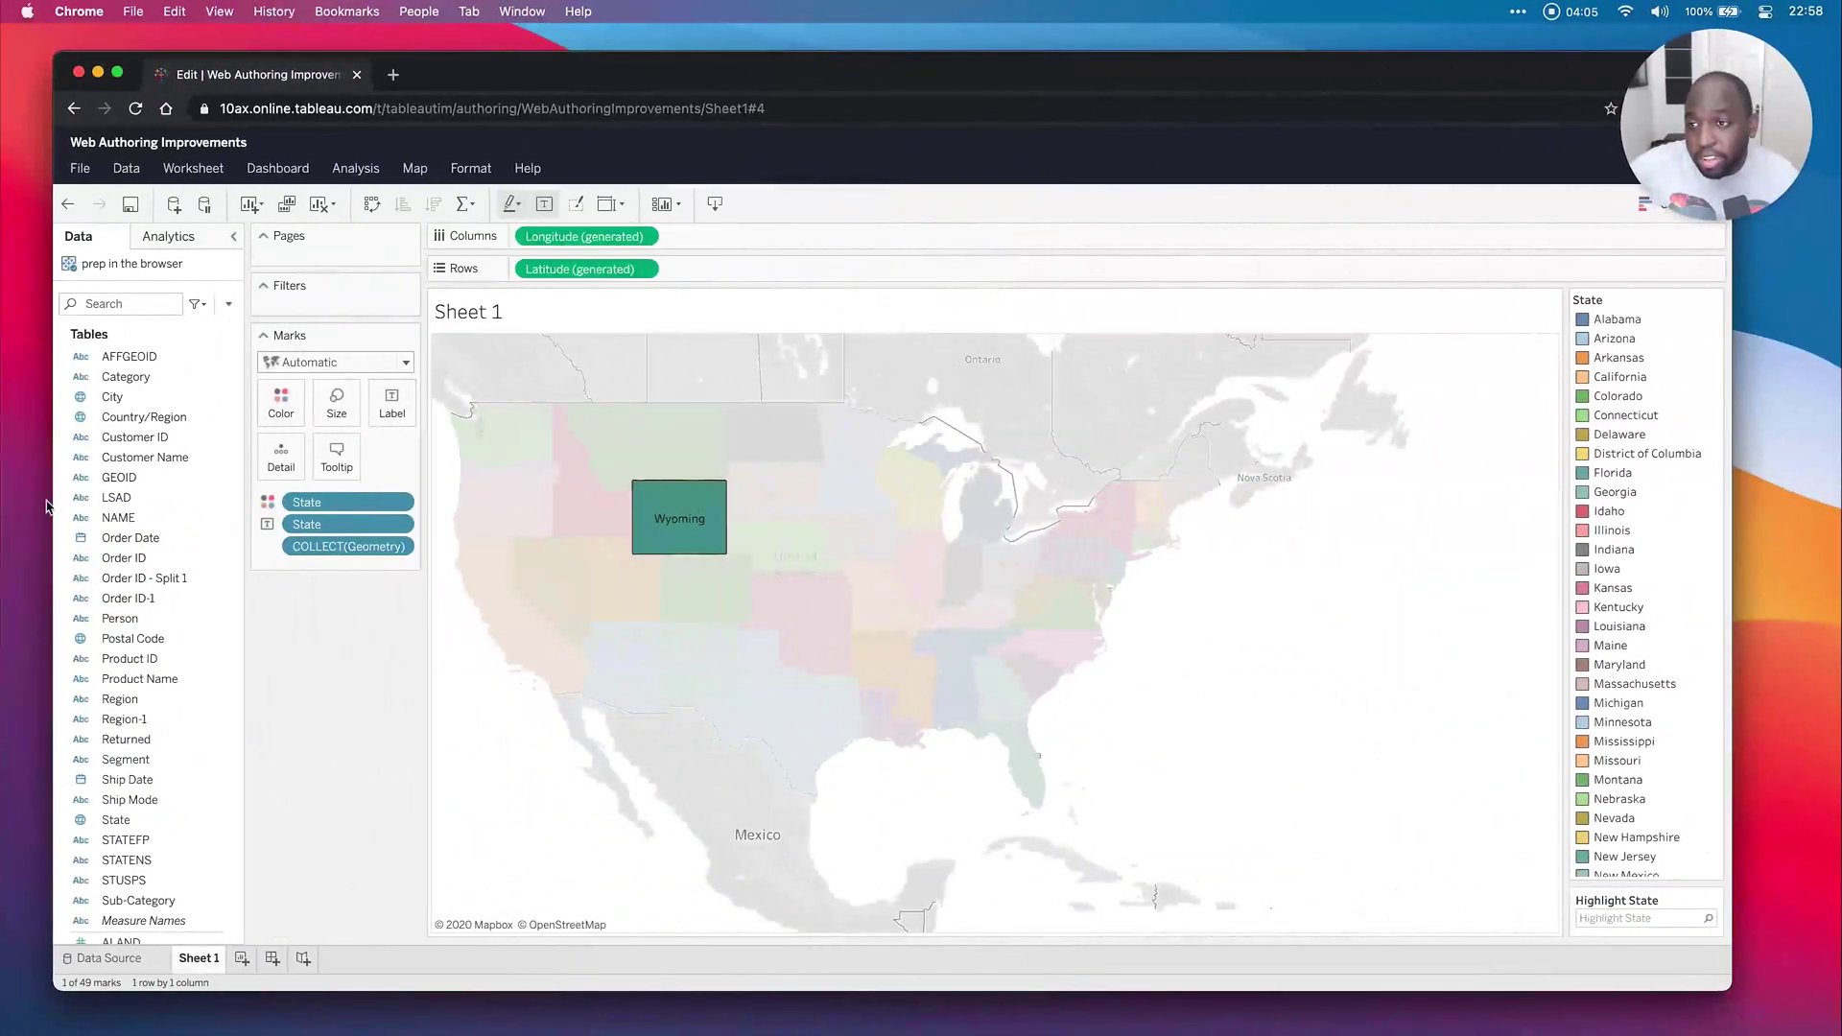
Start a new file-upload data source and choose Sample - Superstore.xls from 2020-4 sample files.
click(174, 207)
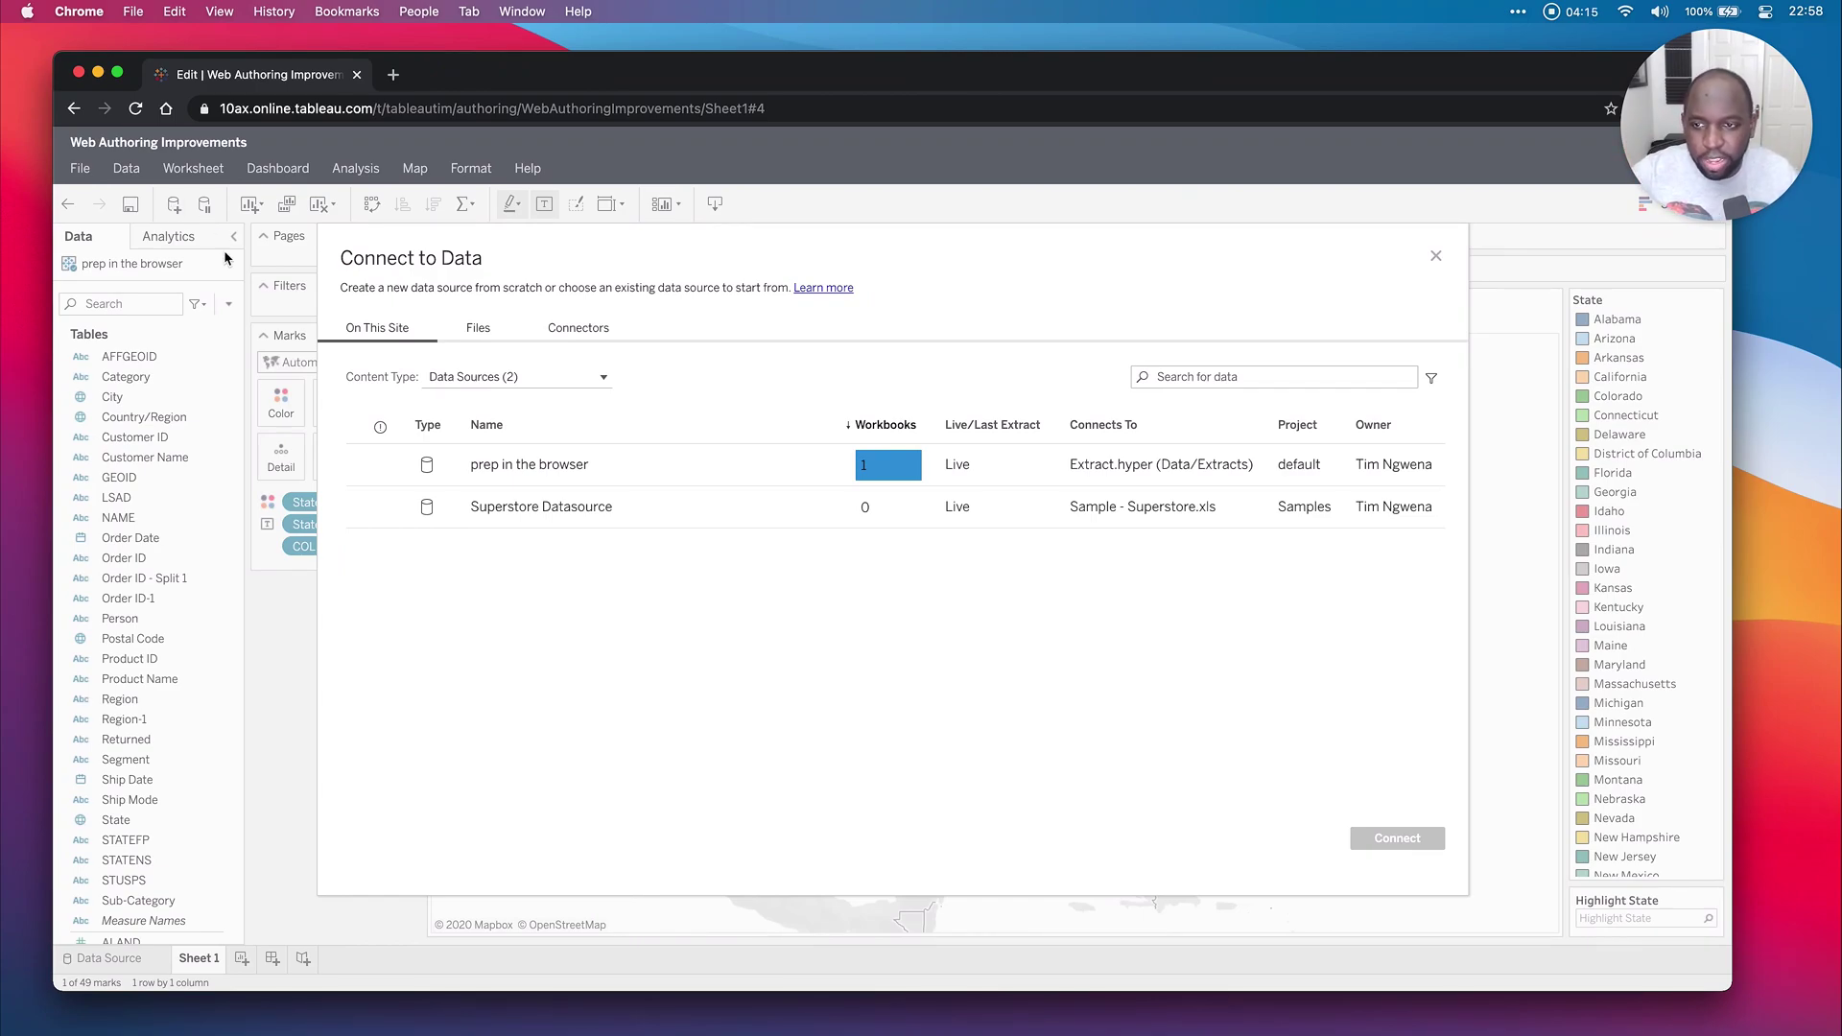
click(479, 329)
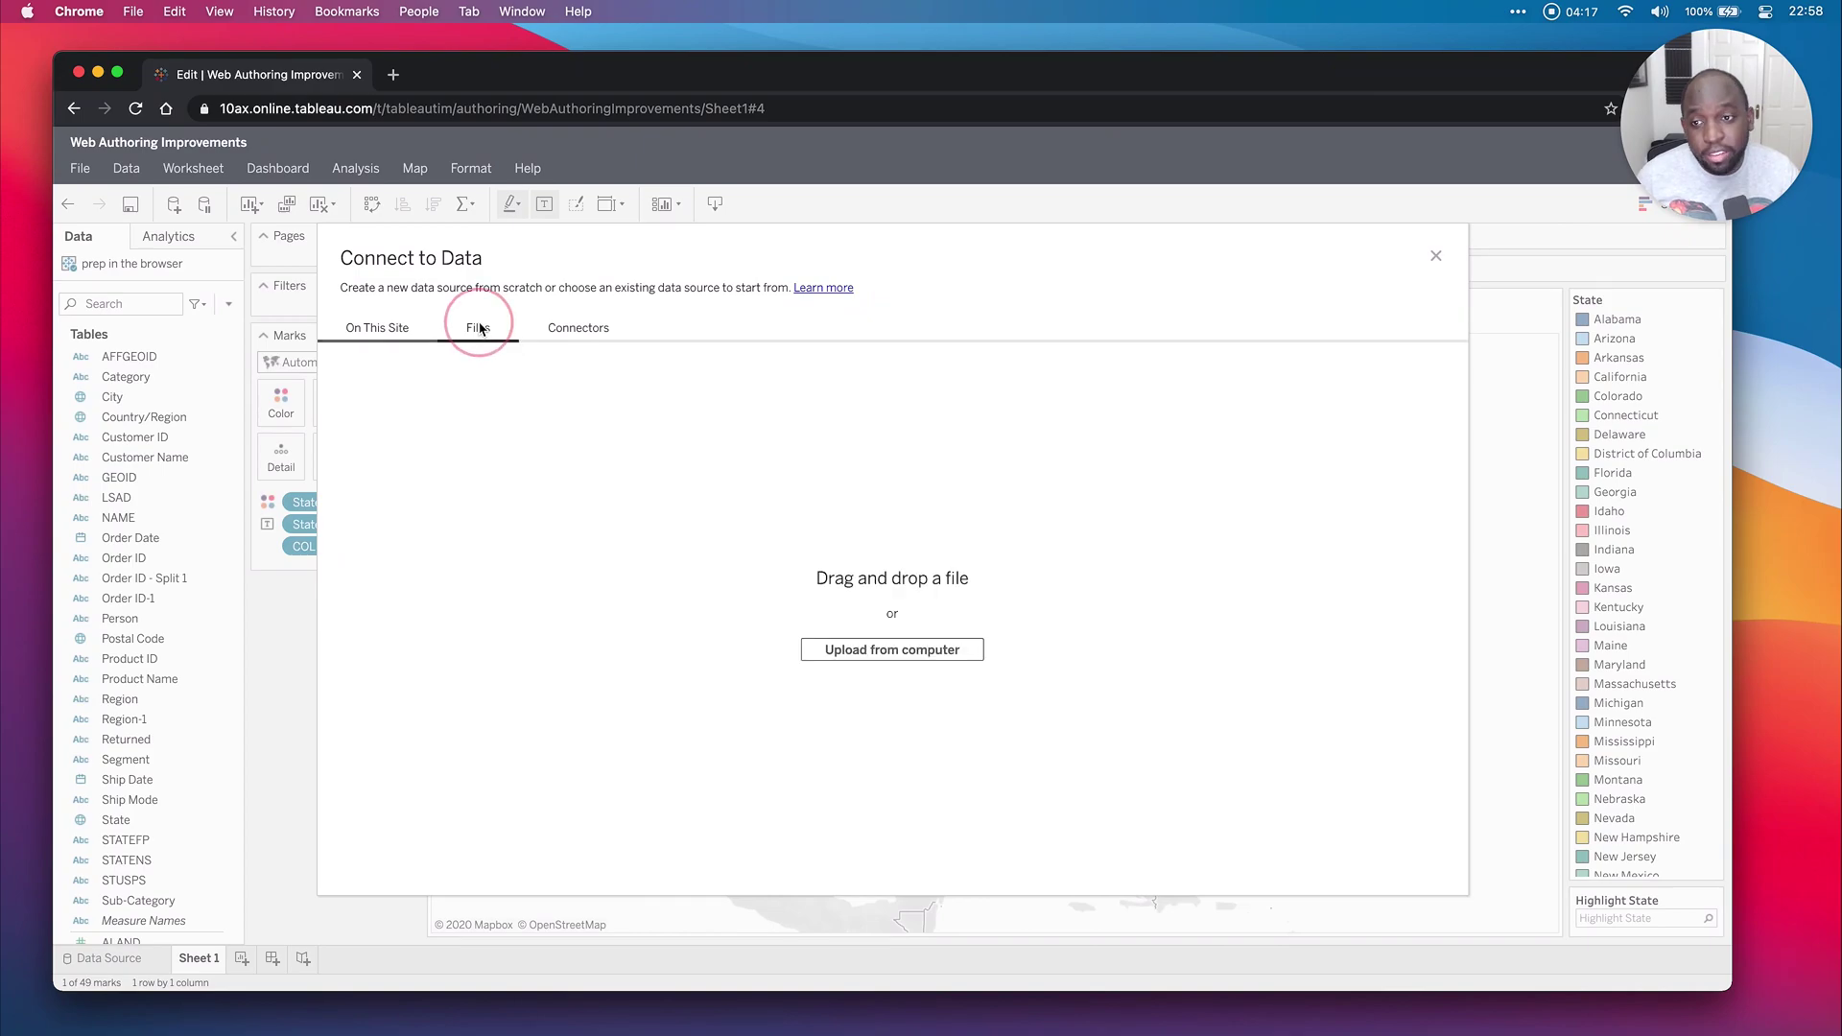
click(938, 659)
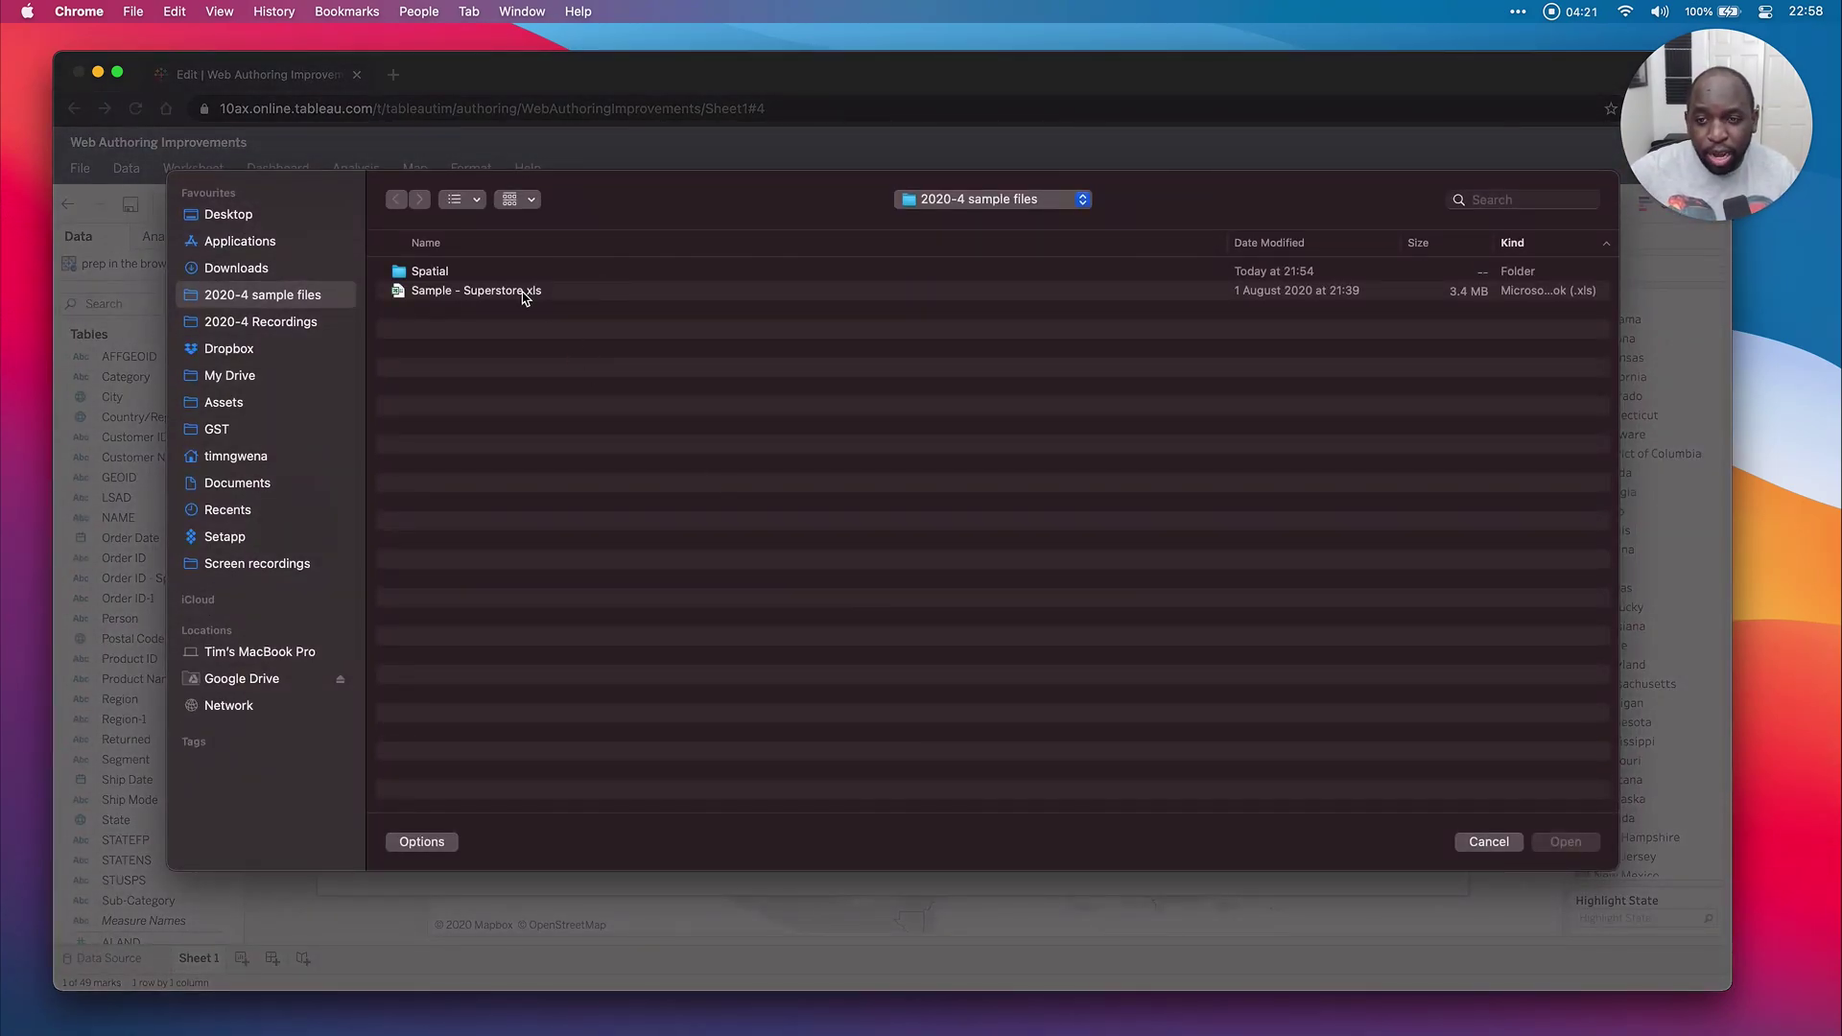
click(522, 293)
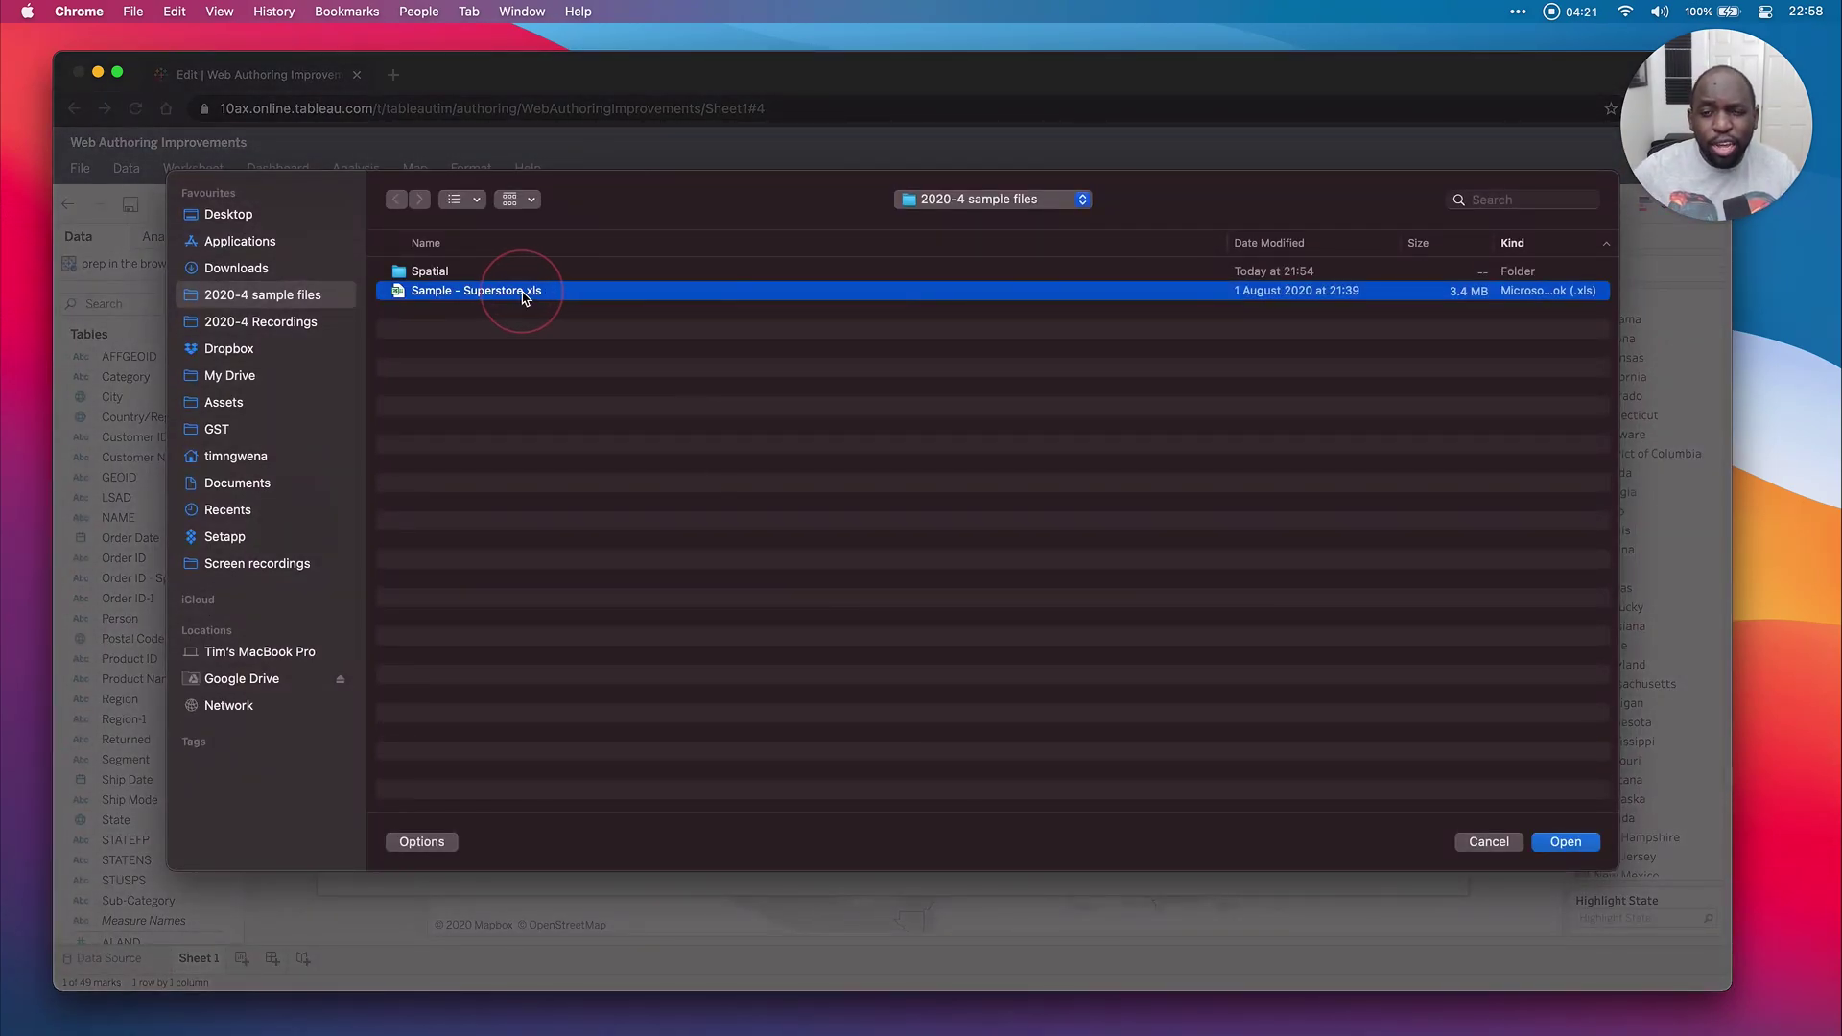
Upload Sample - Superstore.xls, add the Orders table and load its preview rows.
click(1566, 842)
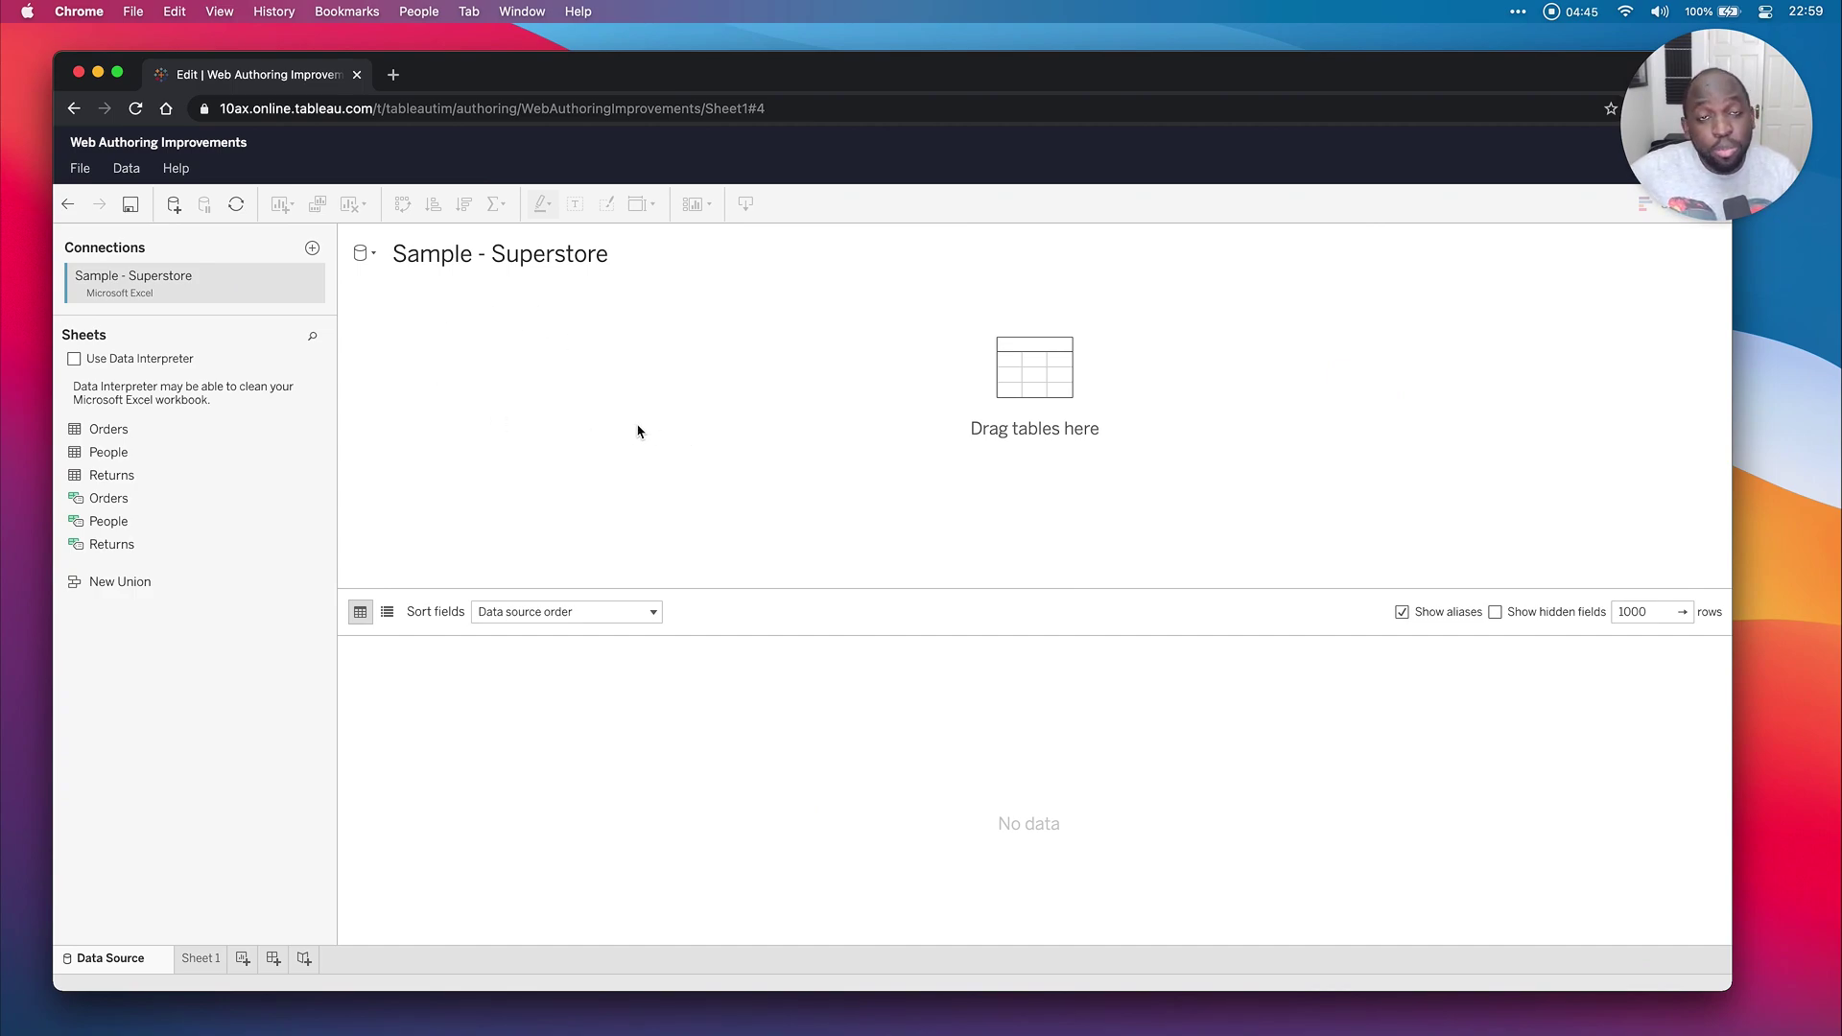
drag(123, 428, 586, 359)
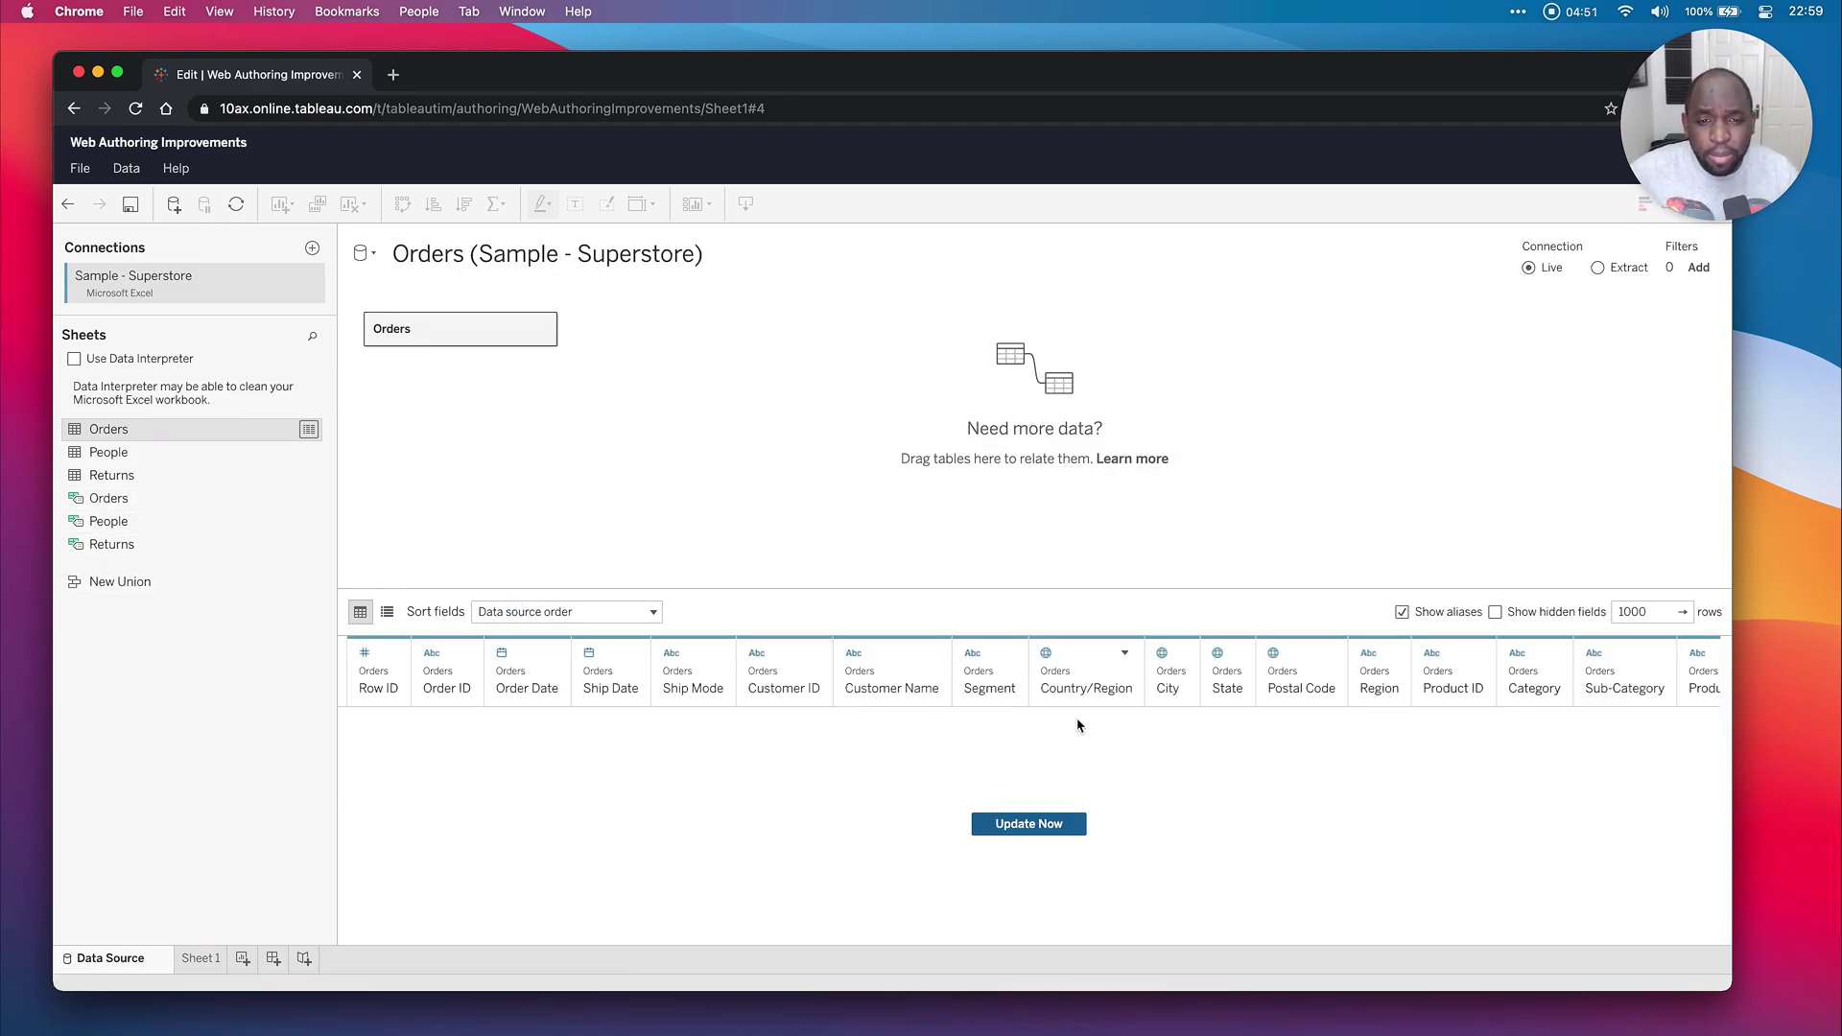
click(1046, 824)
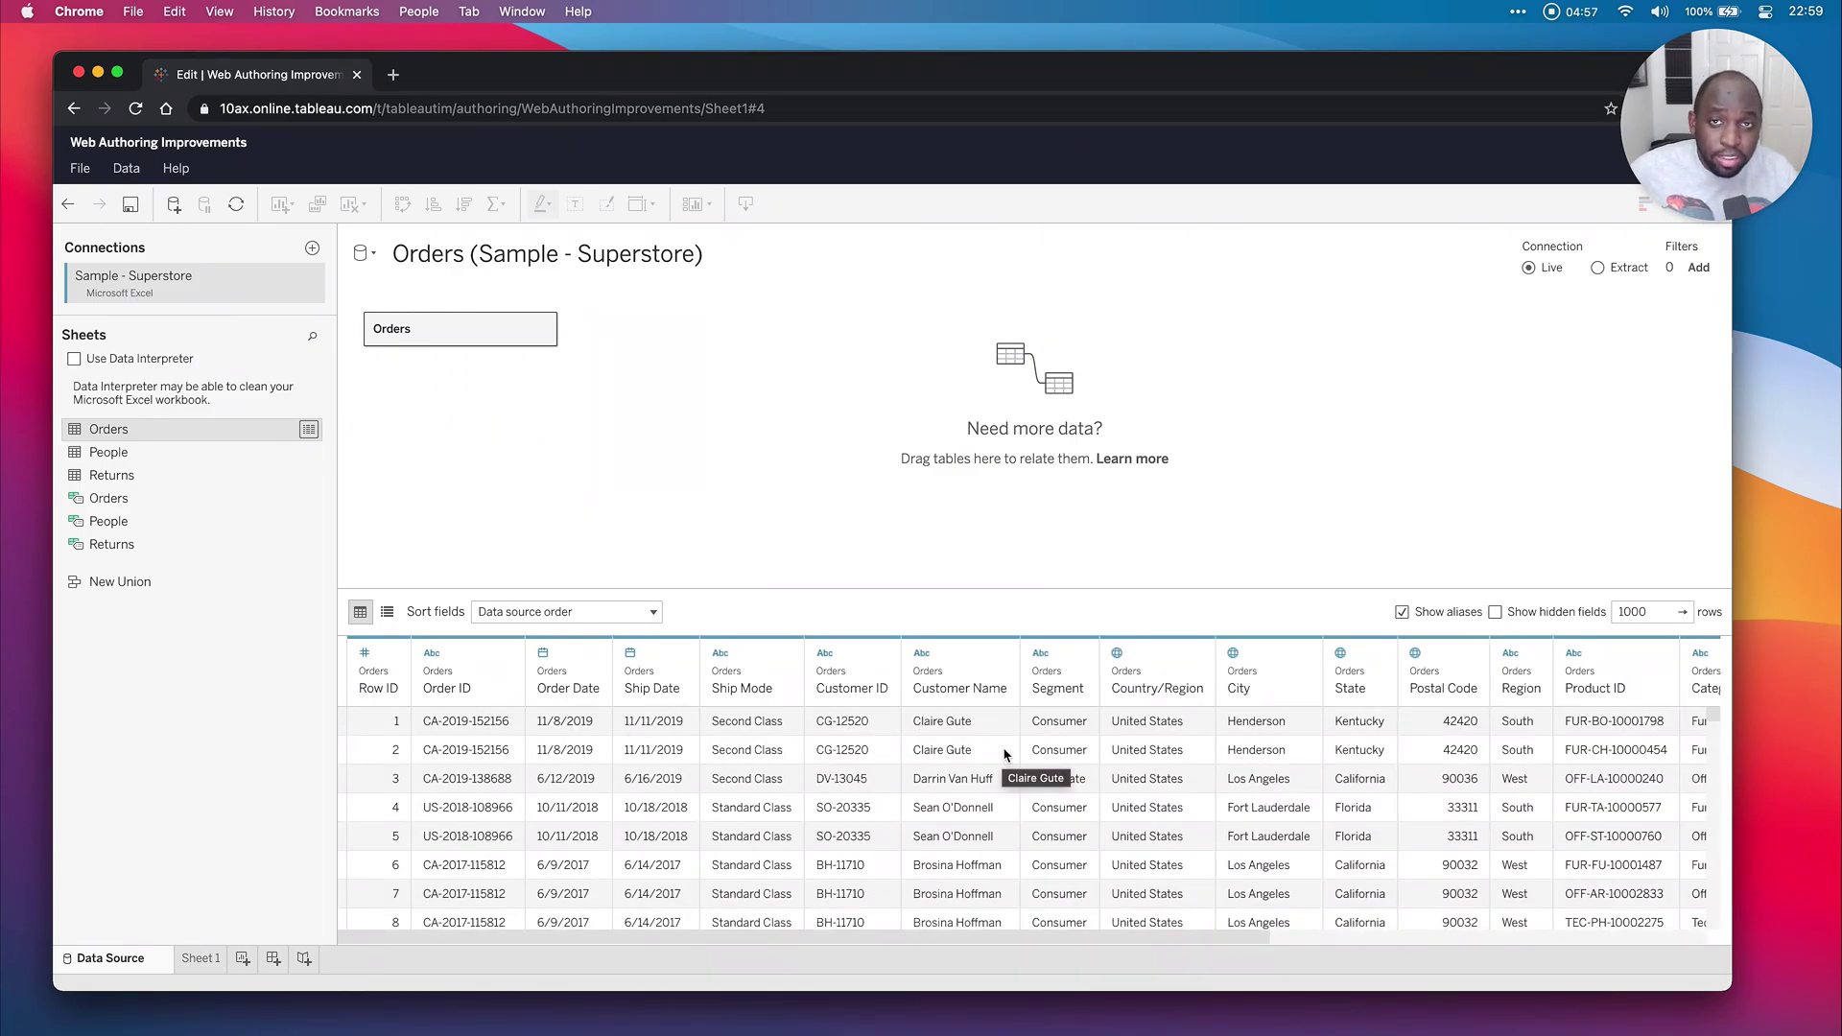
click(201, 959)
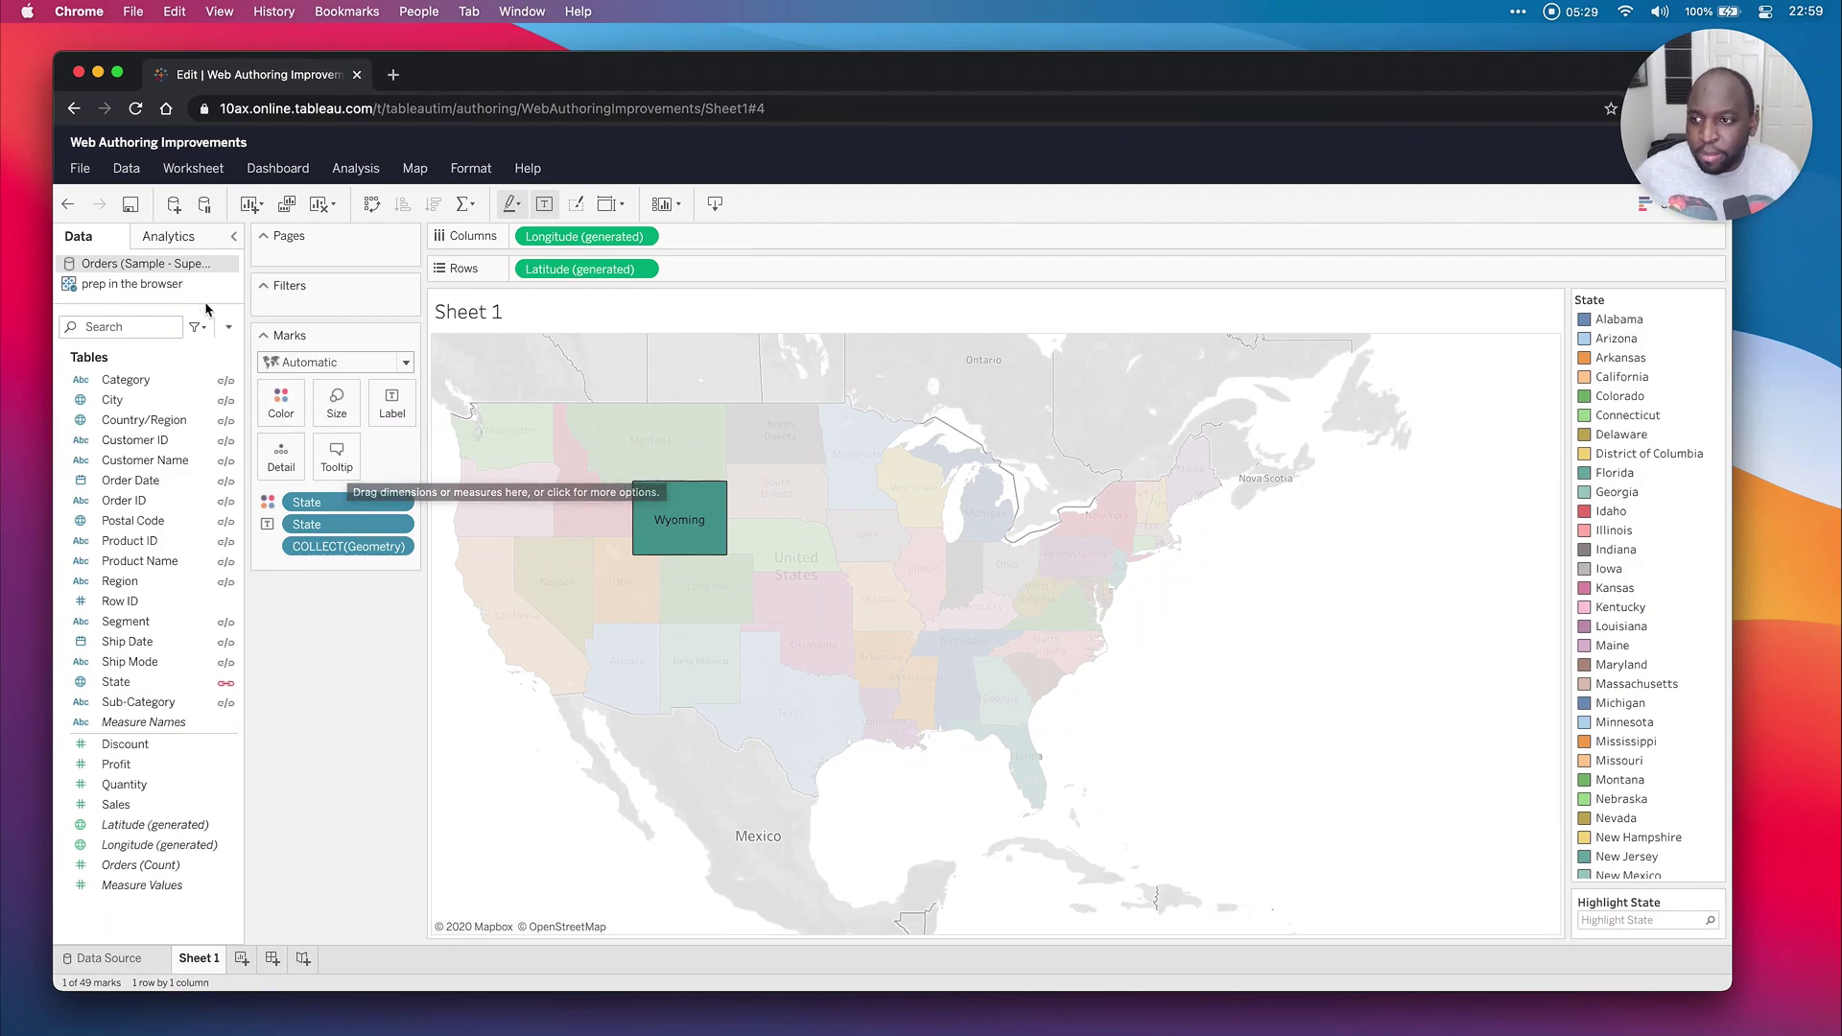
Select the Orders (Sample - Superstore) data source in the Data pane for editing.
click(201, 272)
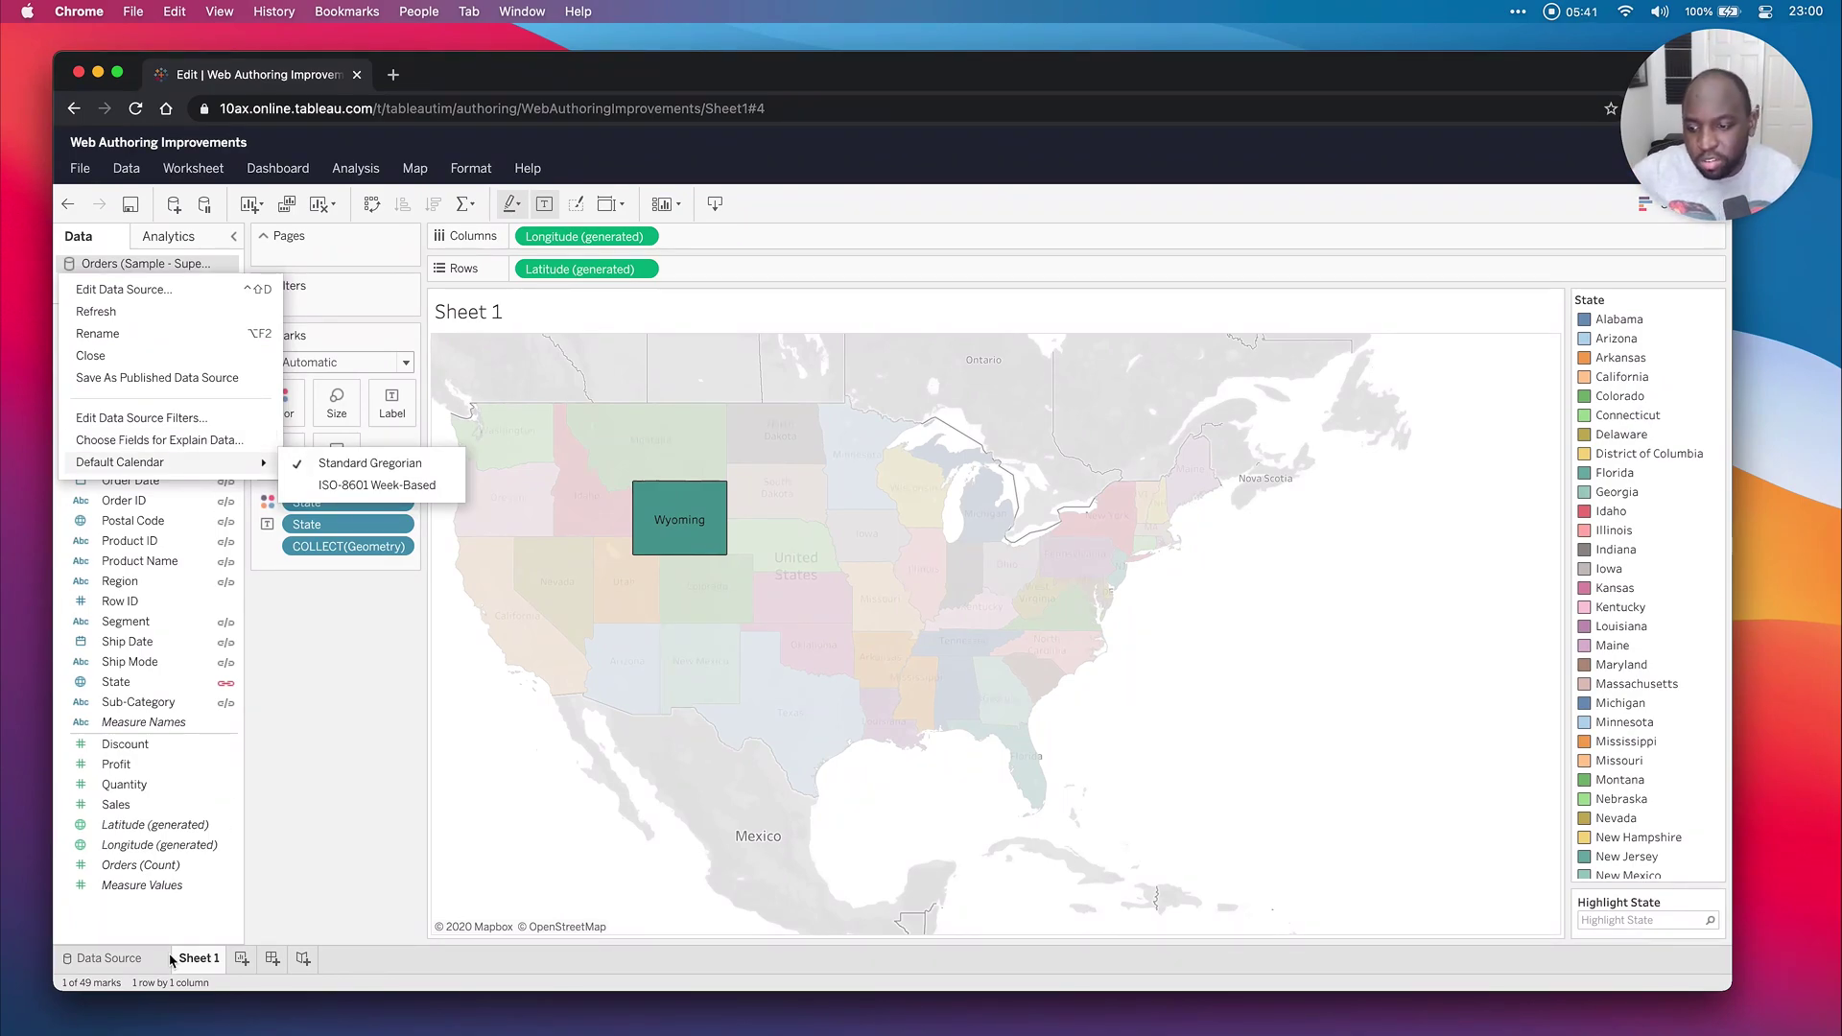
Convert Orders to an extract with completion notification, saving the workbook to the default project.
click(172, 290)
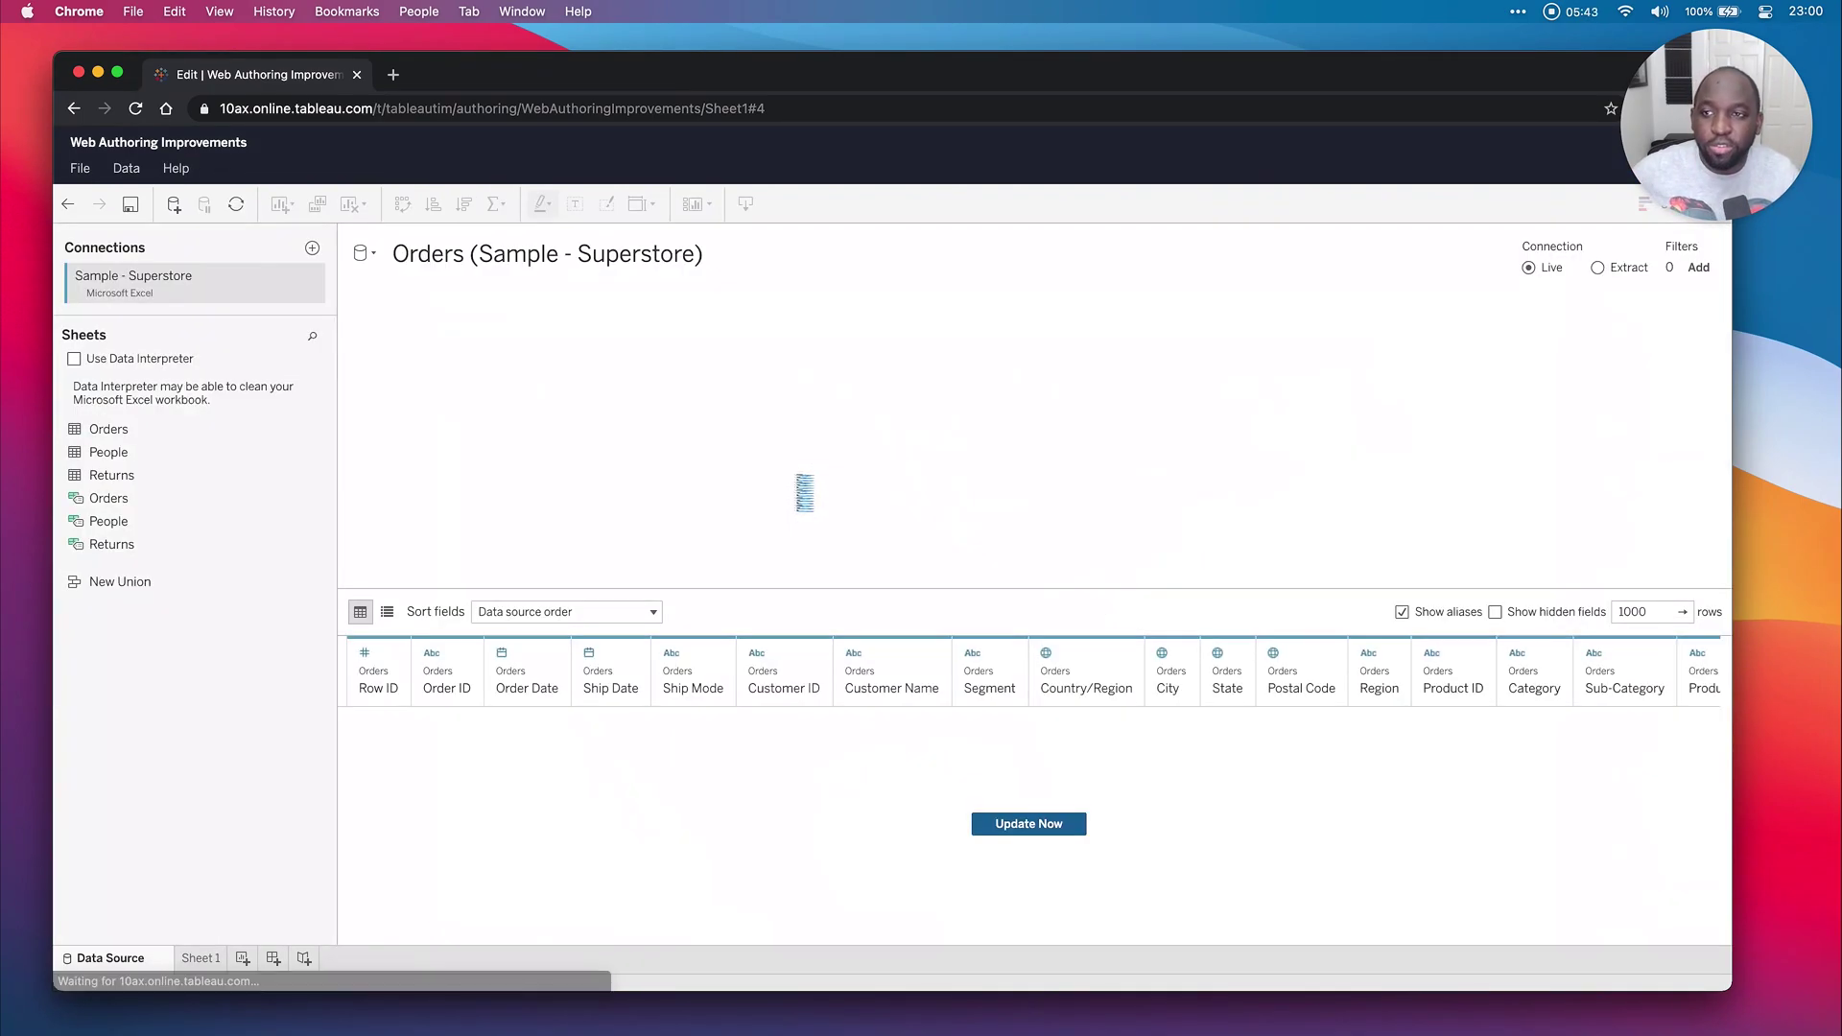
click(1599, 273)
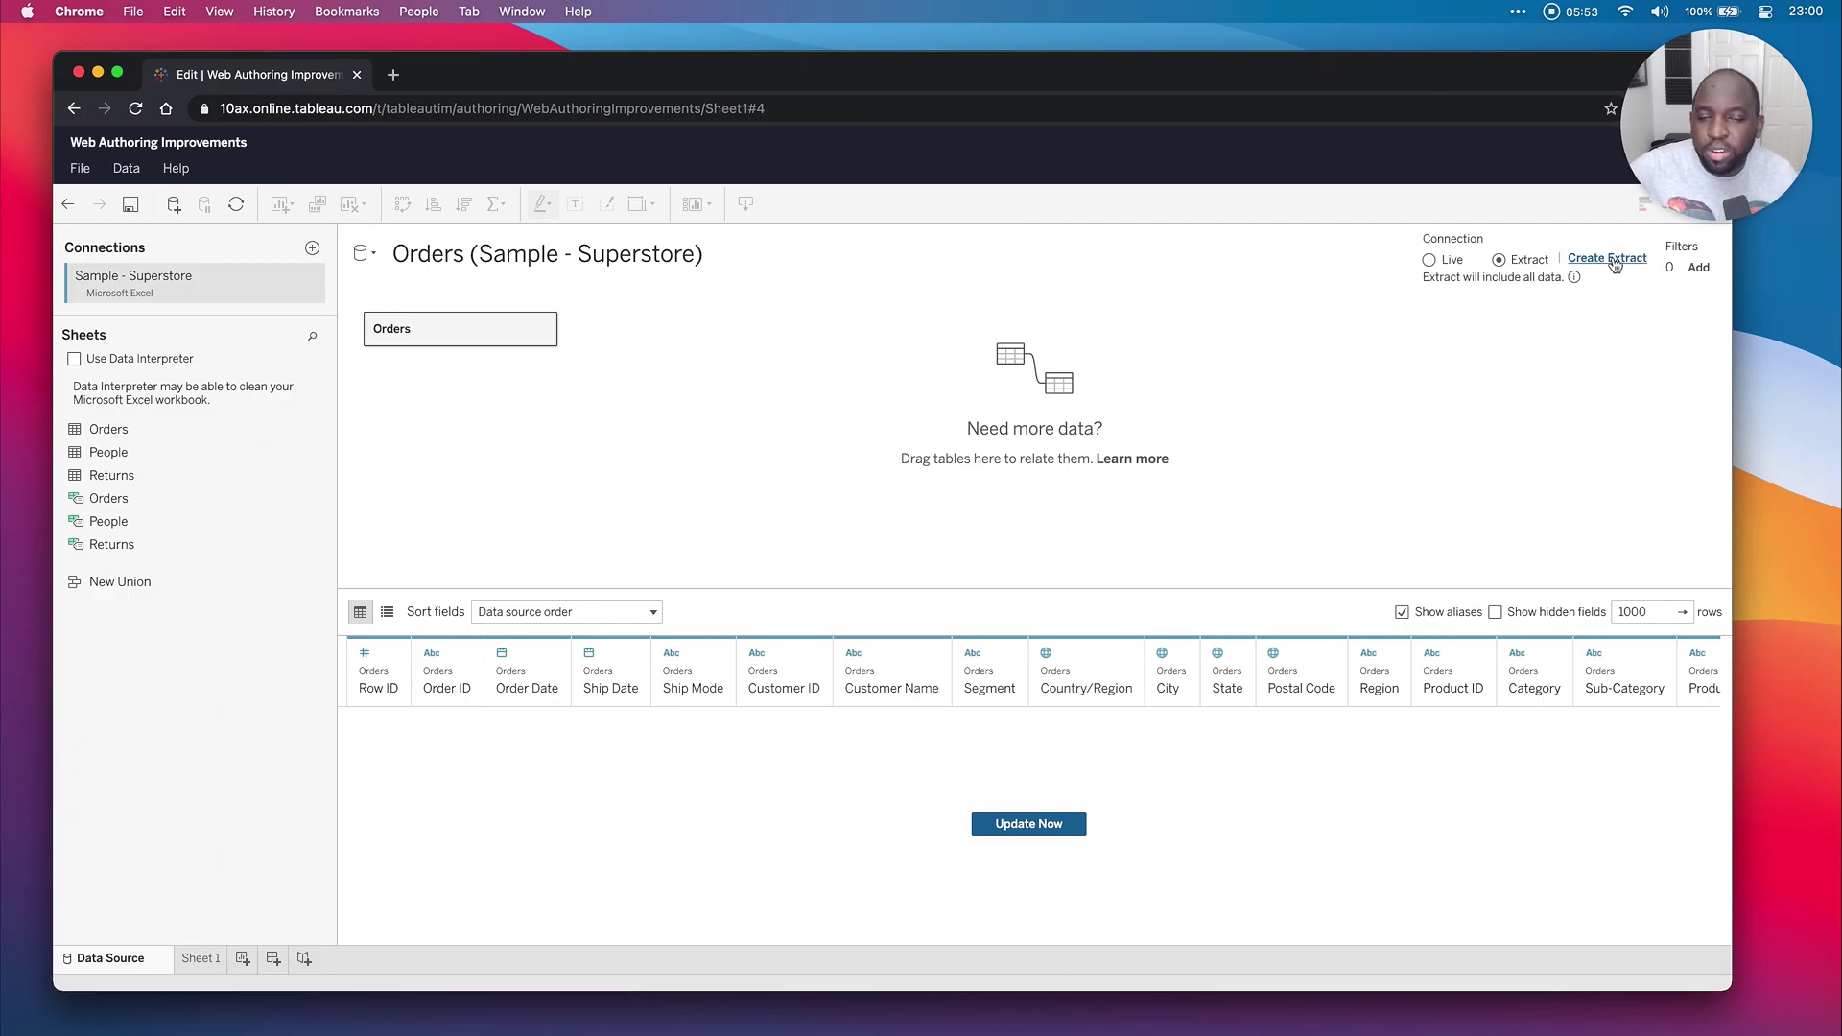
click(1616, 260)
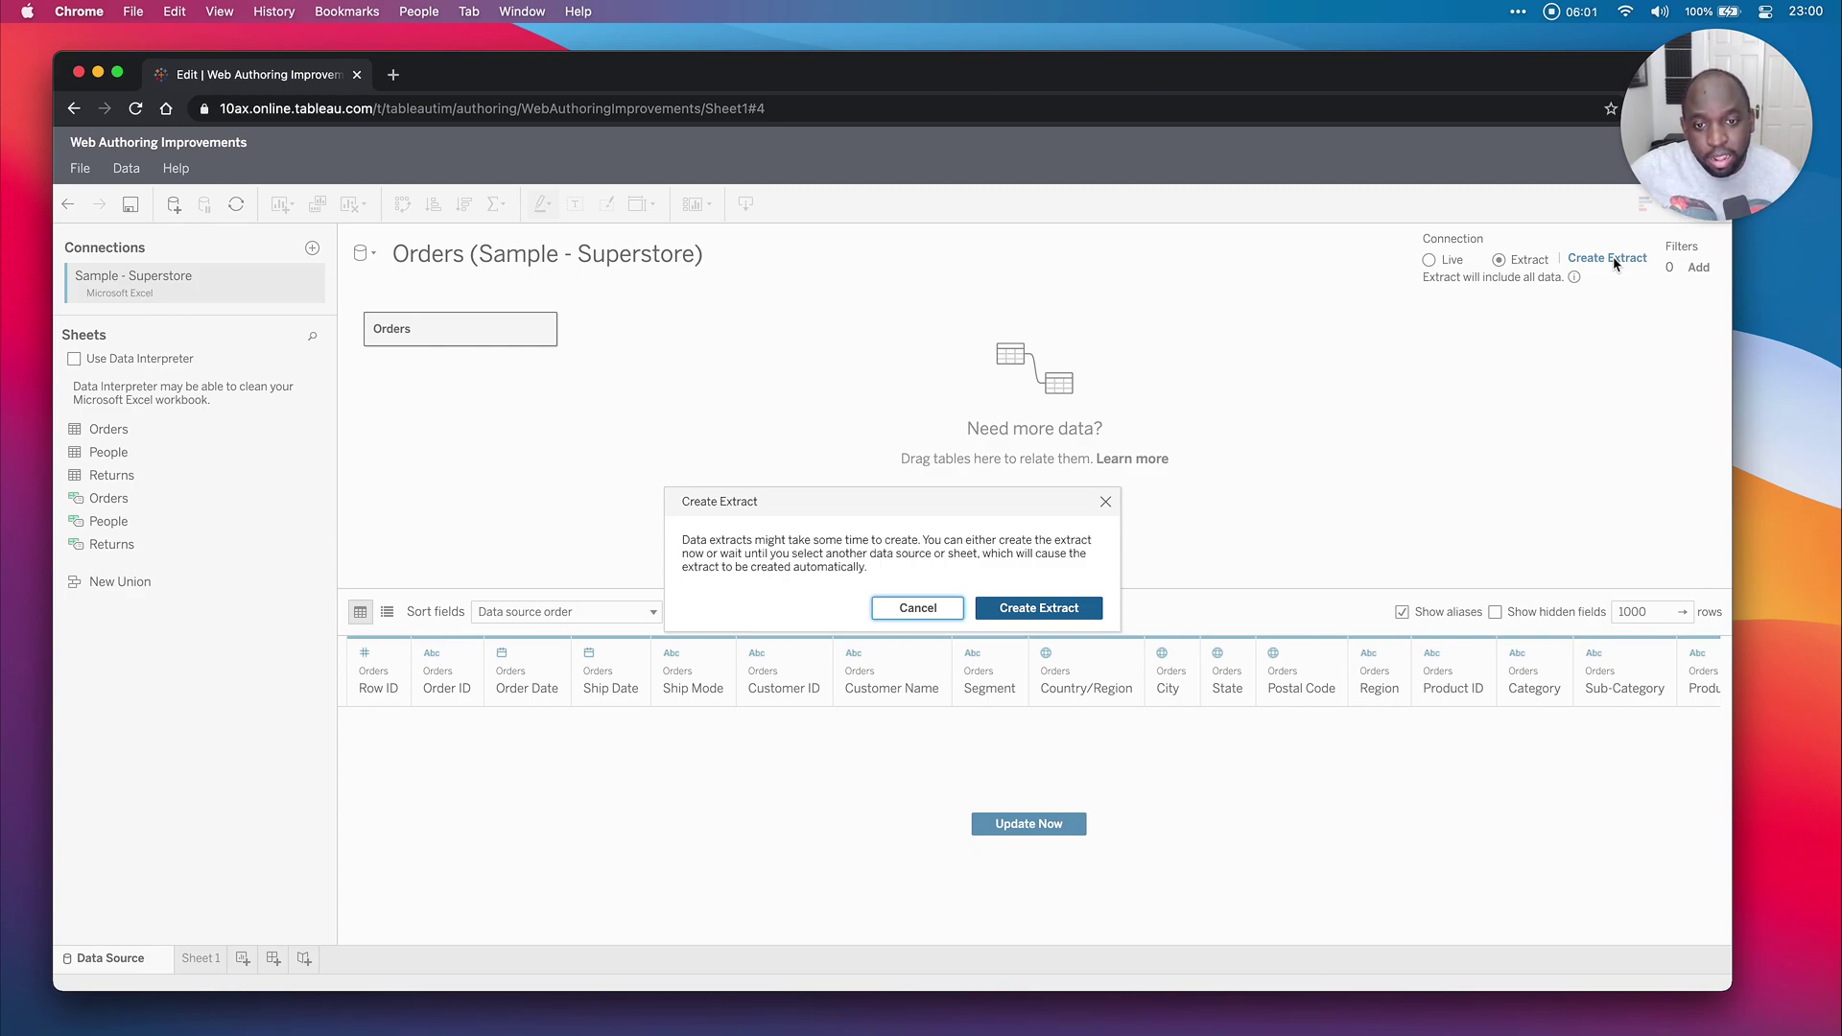
click(1039, 608)
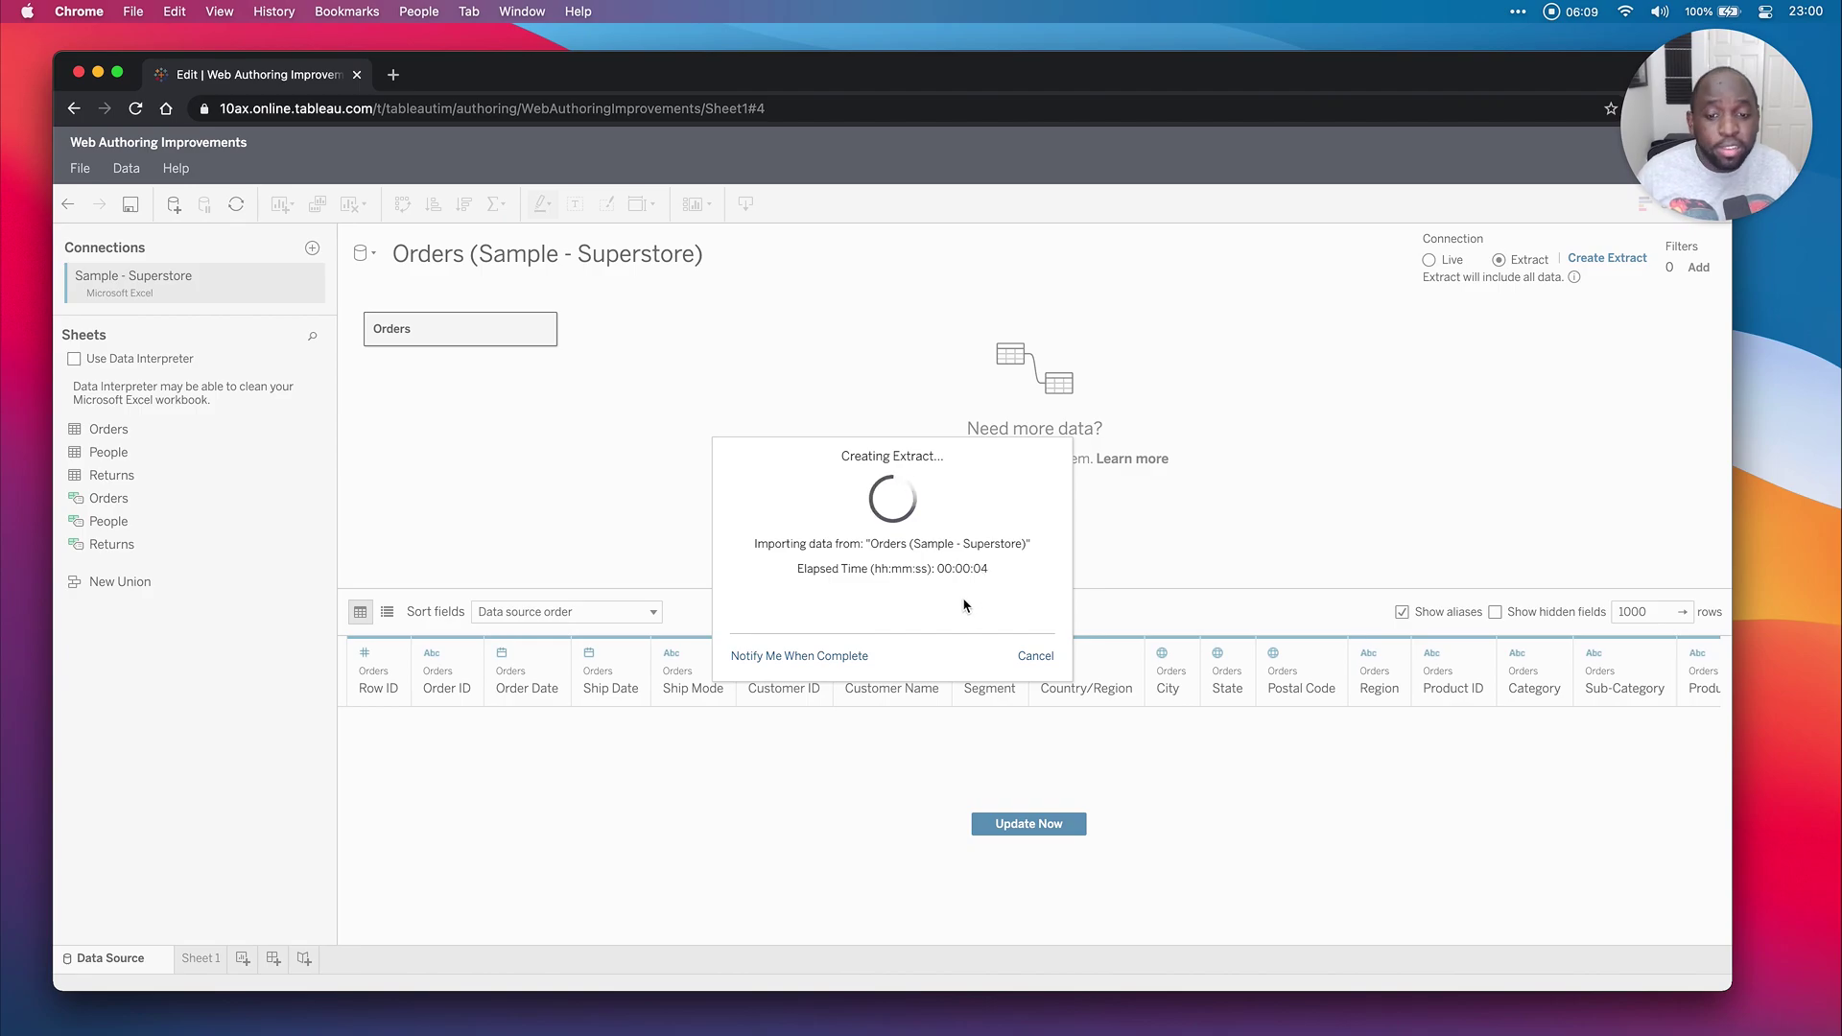
click(832, 657)
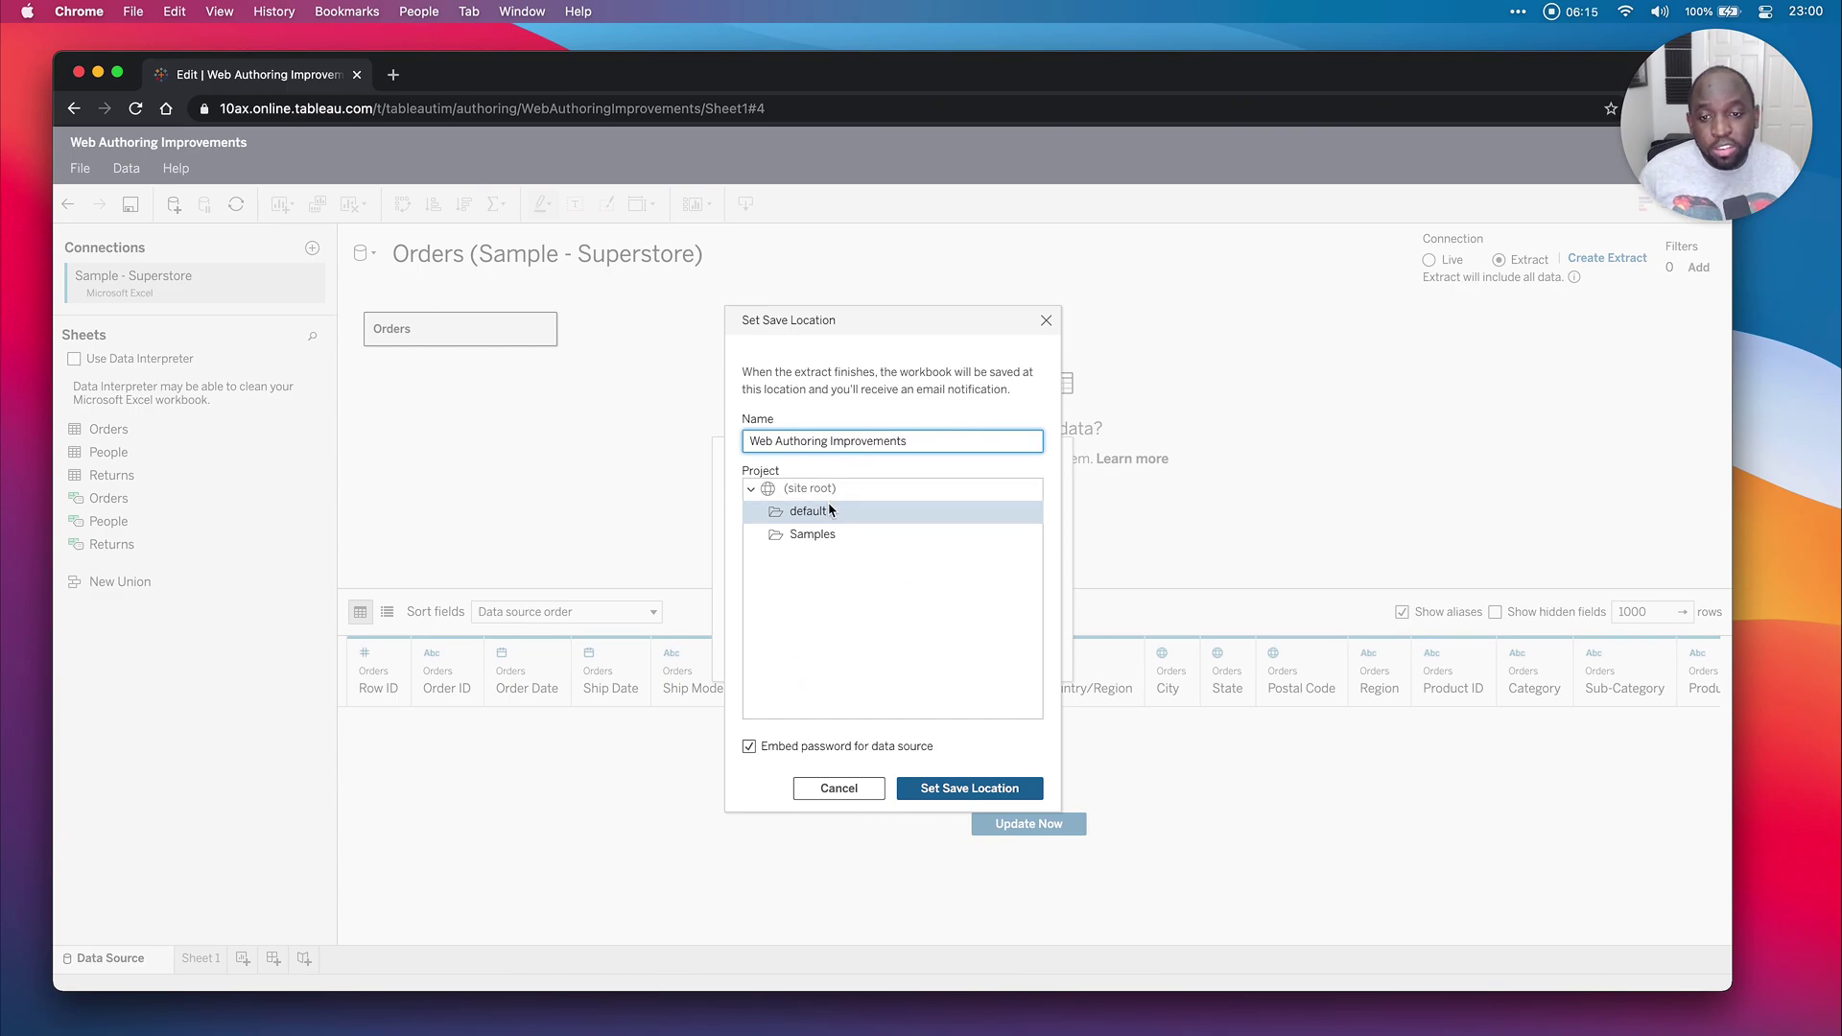
click(960, 786)
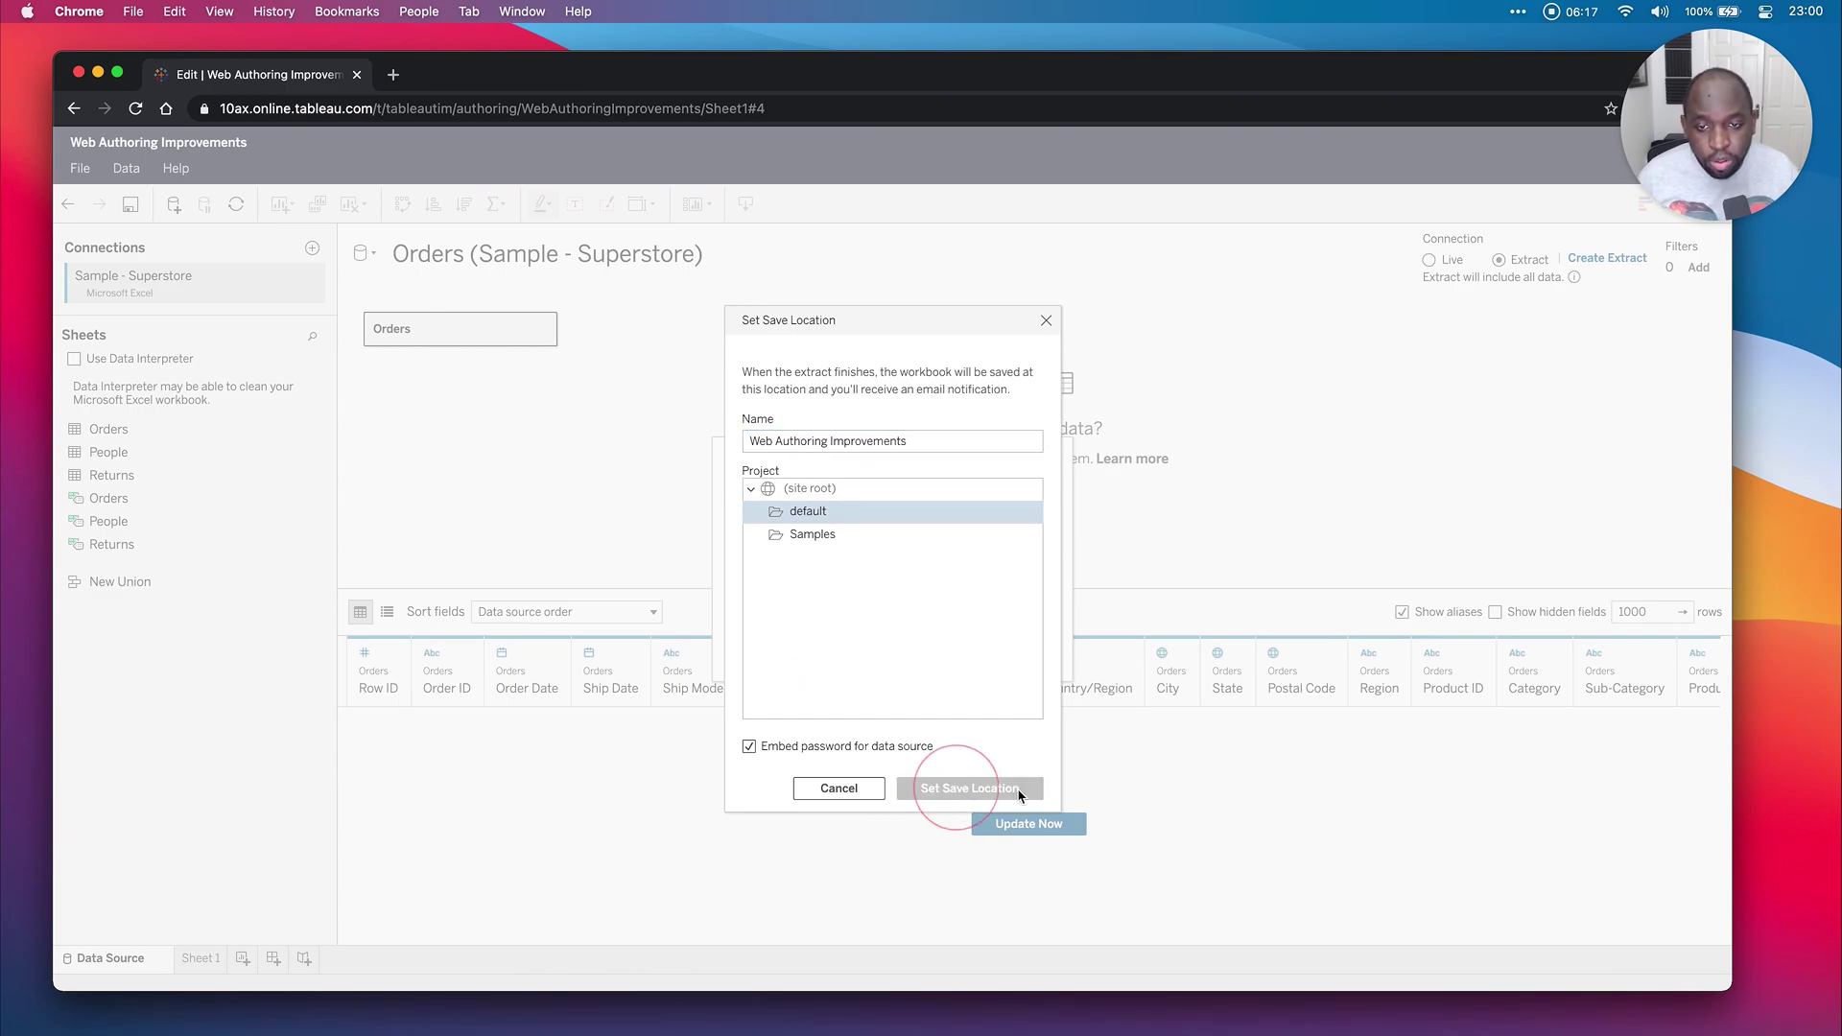
click(1041, 619)
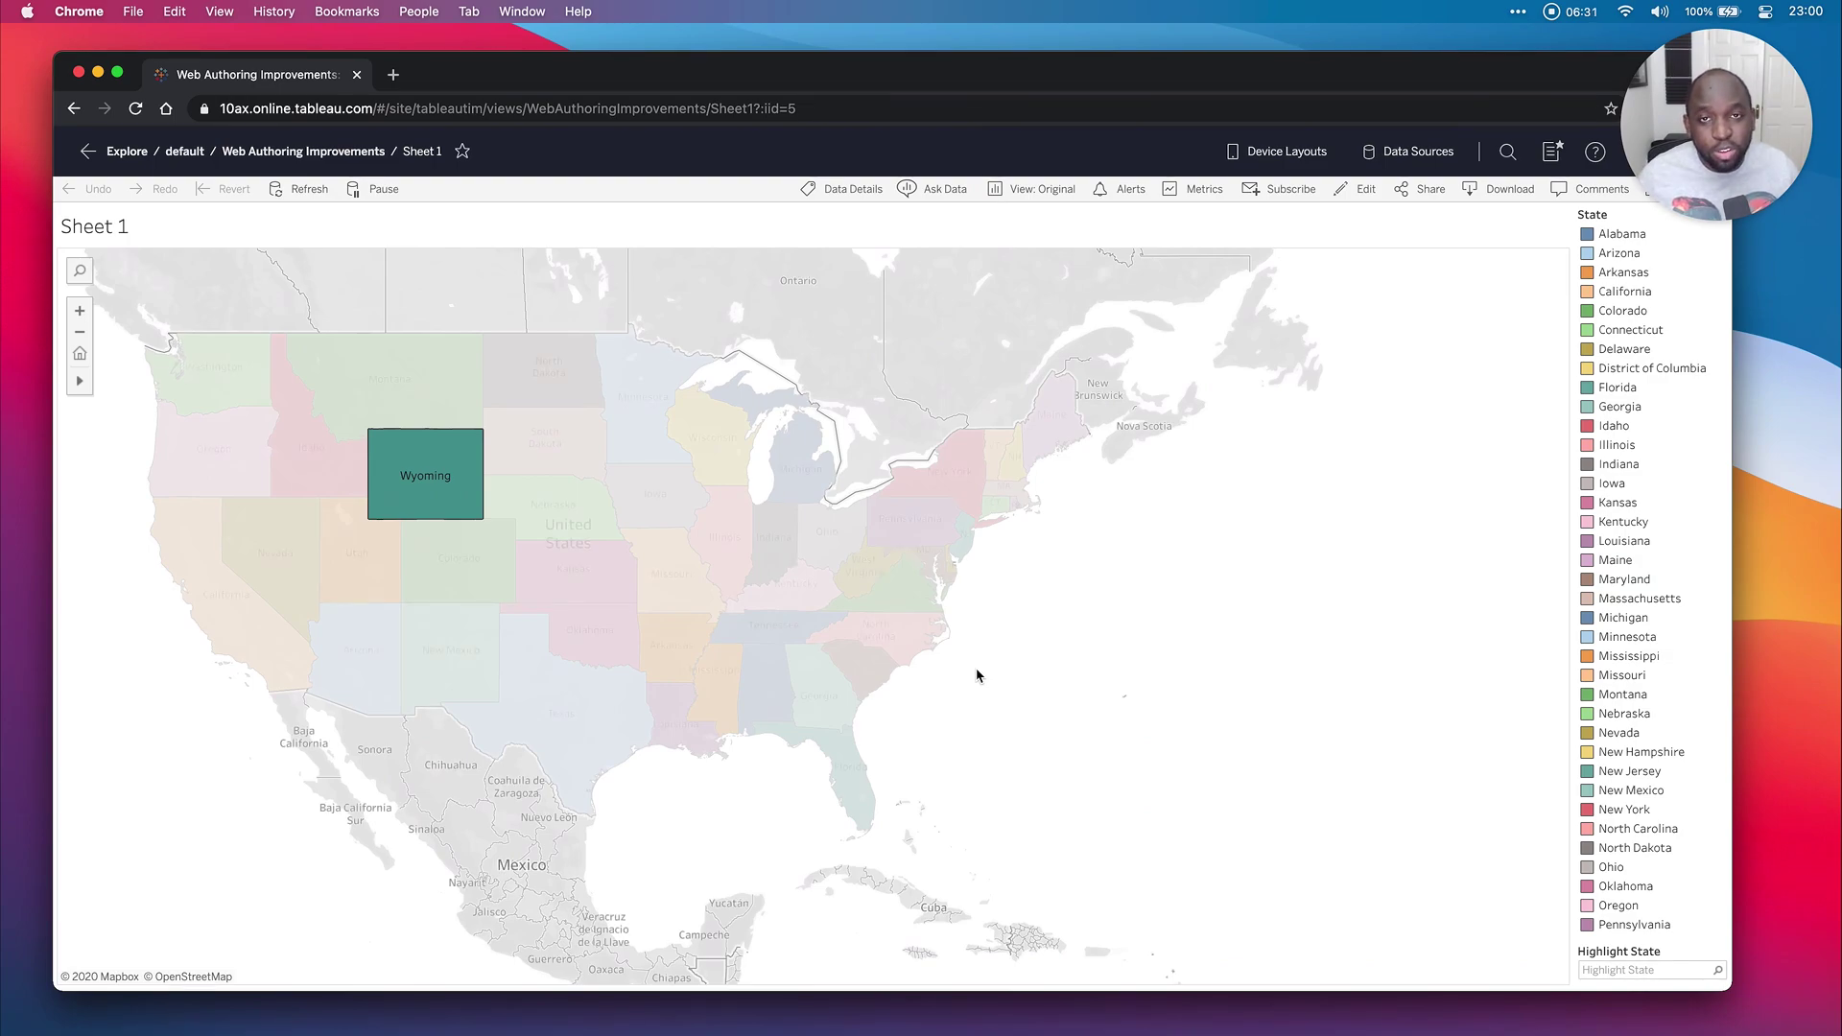
Clear the Wyoming map selection and reopen Sheet 1 in the web editor.
click(1270, 567)
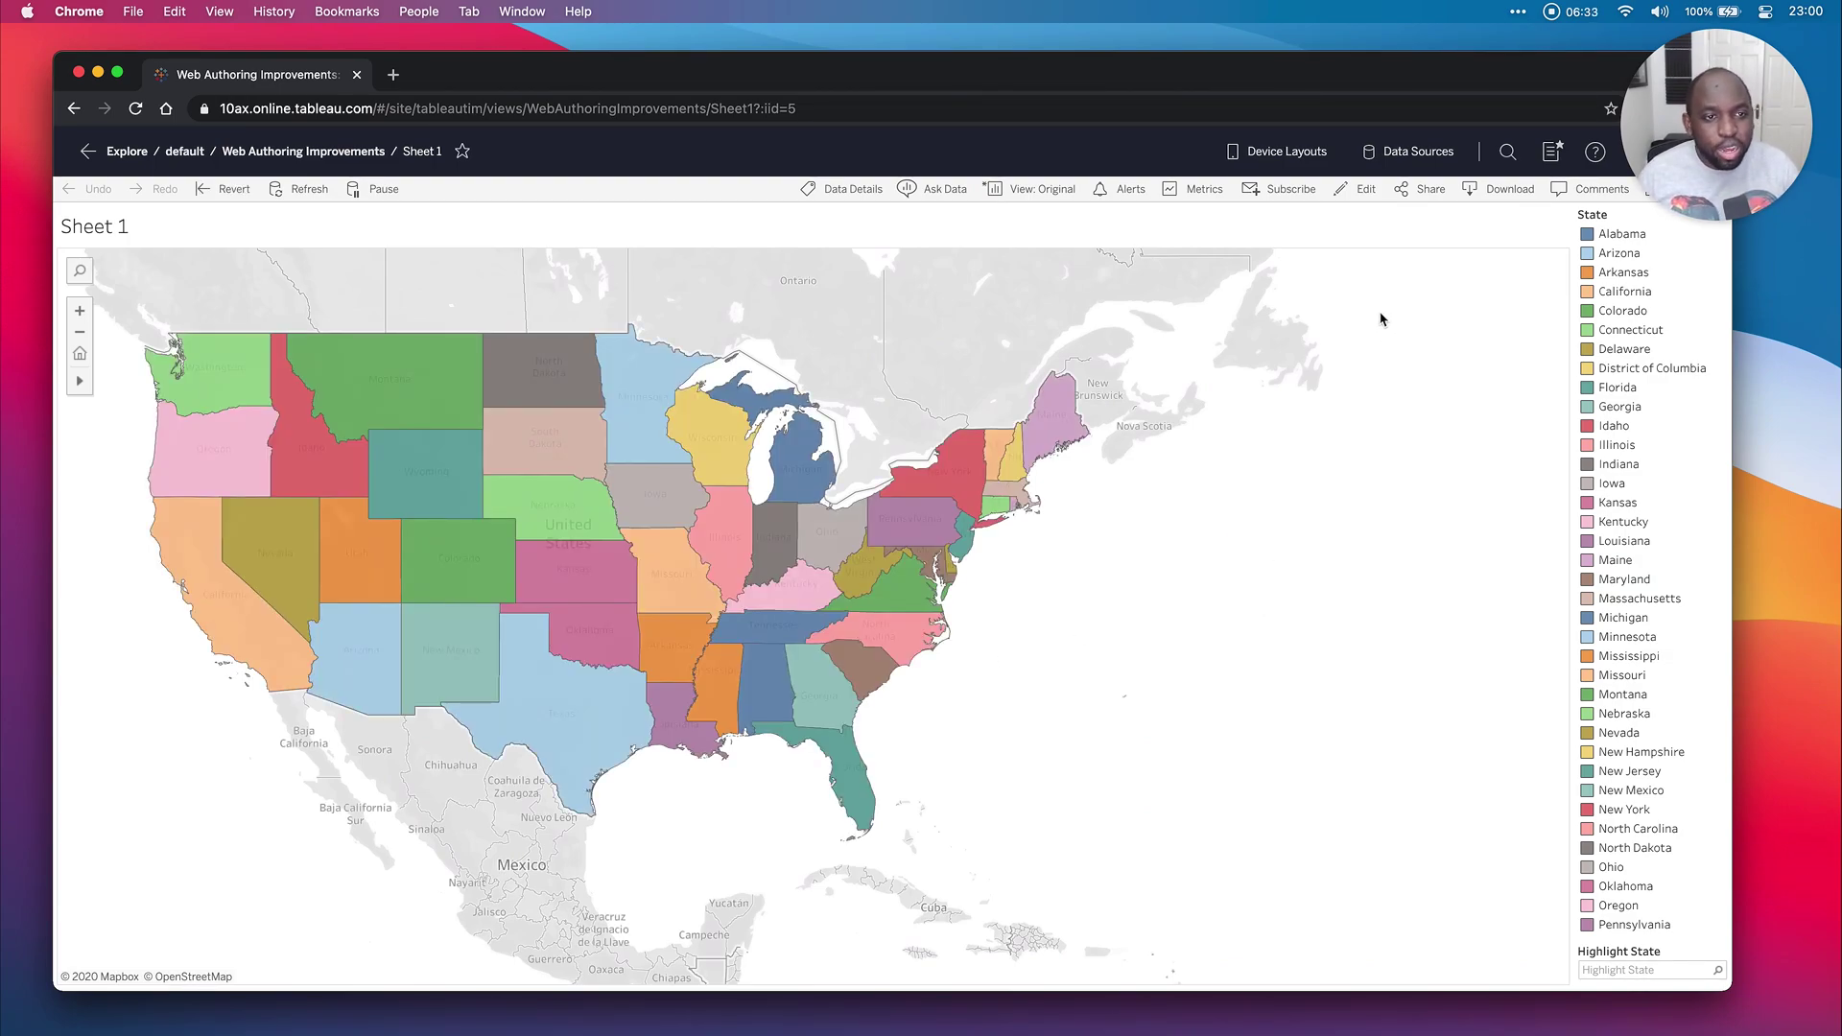
click(1354, 189)
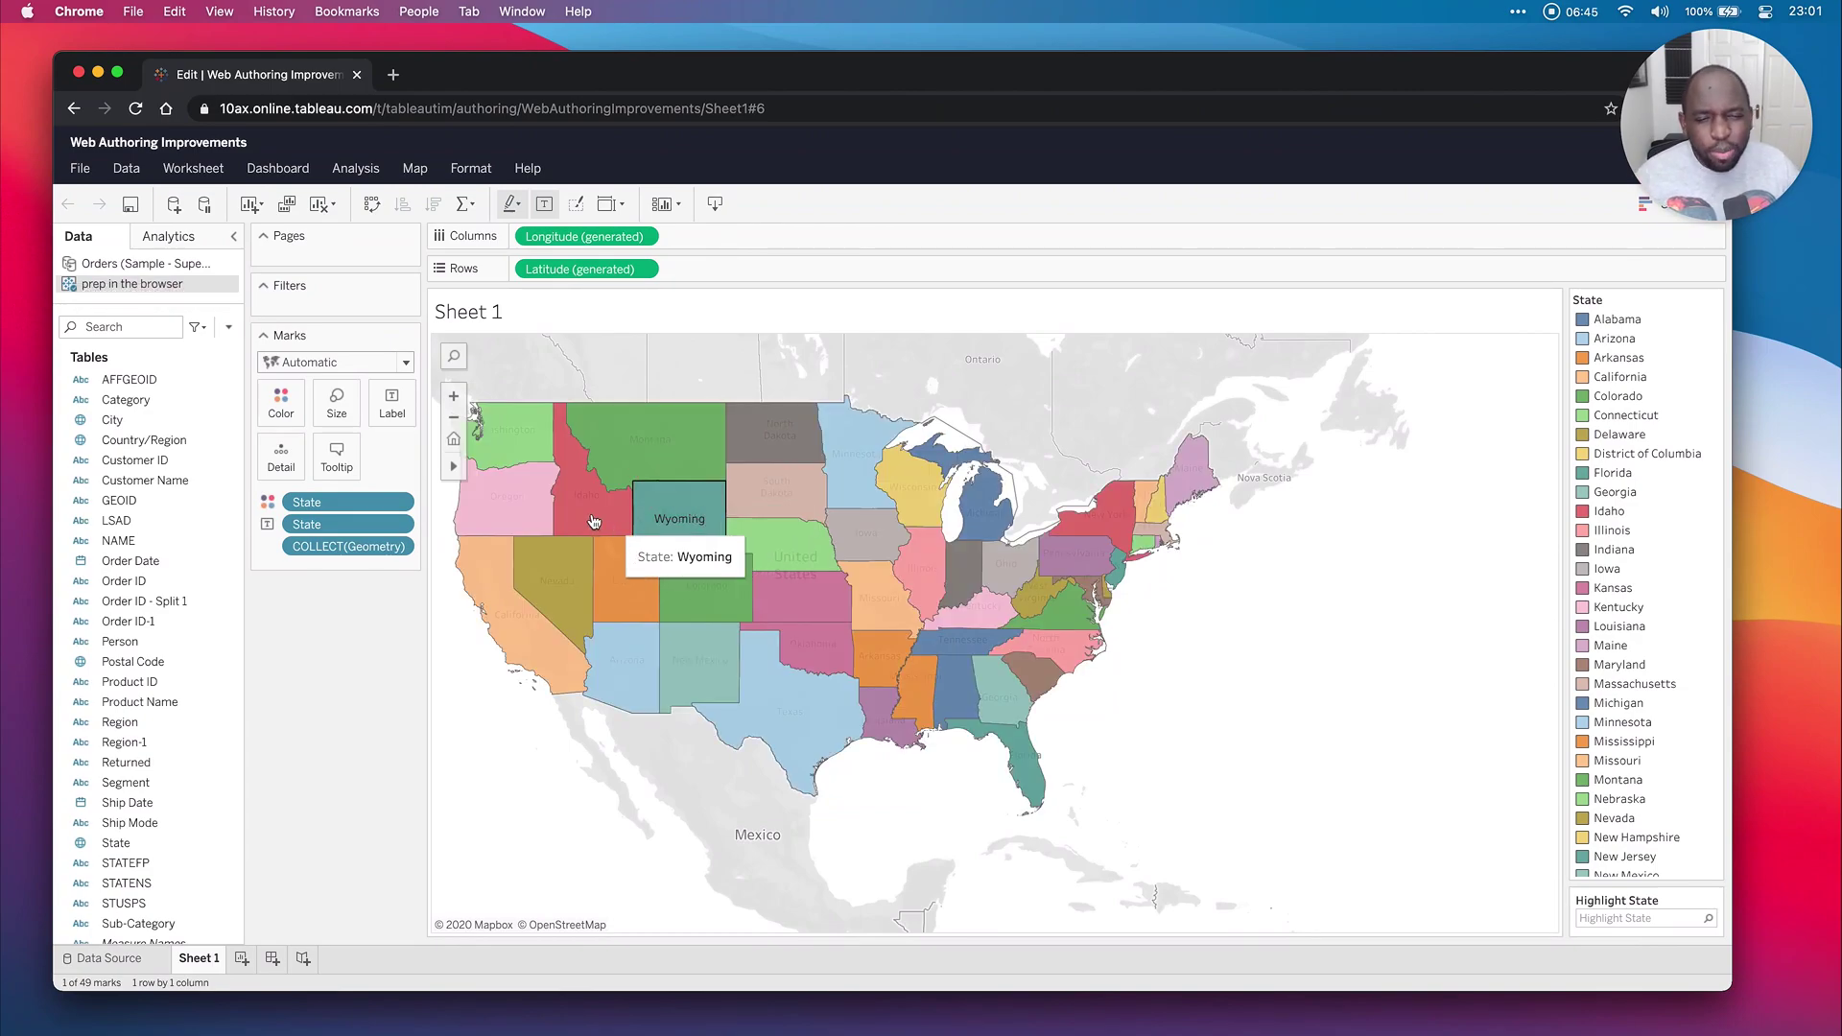
Open the Orders data source in Edit Data Source to confirm the full extract, then return to Sheet 1.
right_click(158, 272)
click(187, 278)
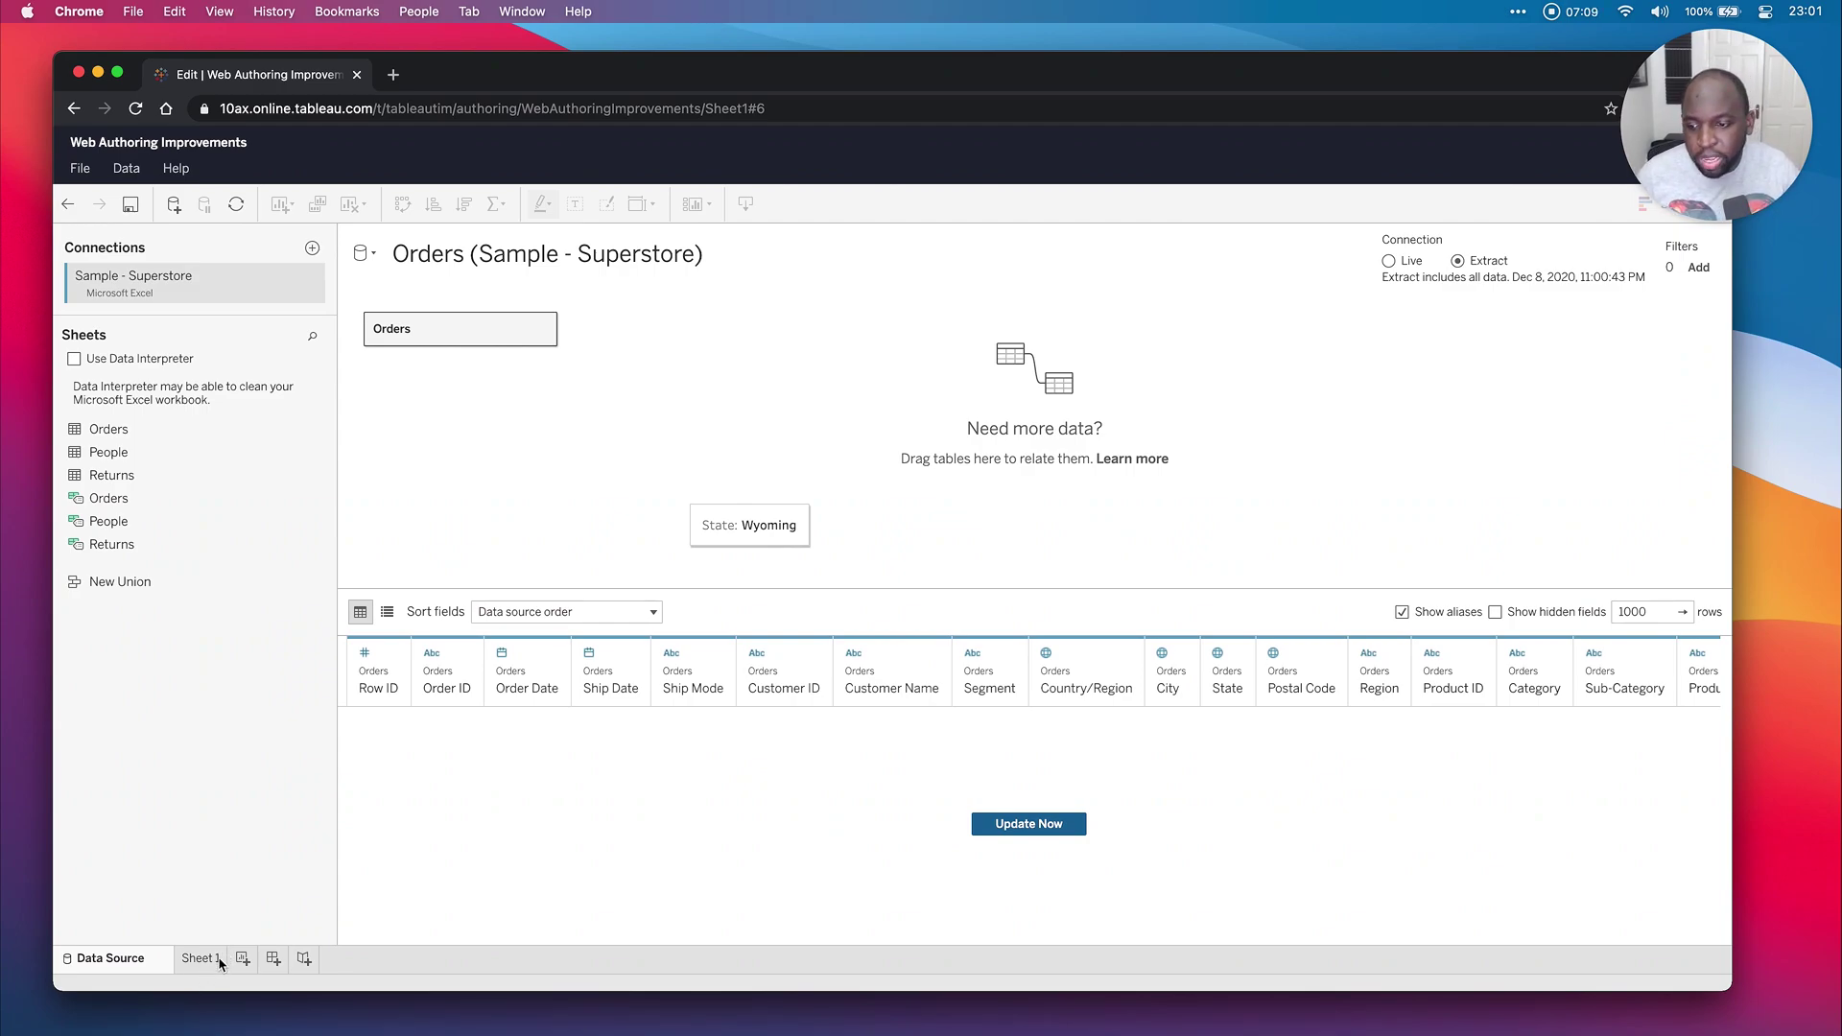
click(201, 958)
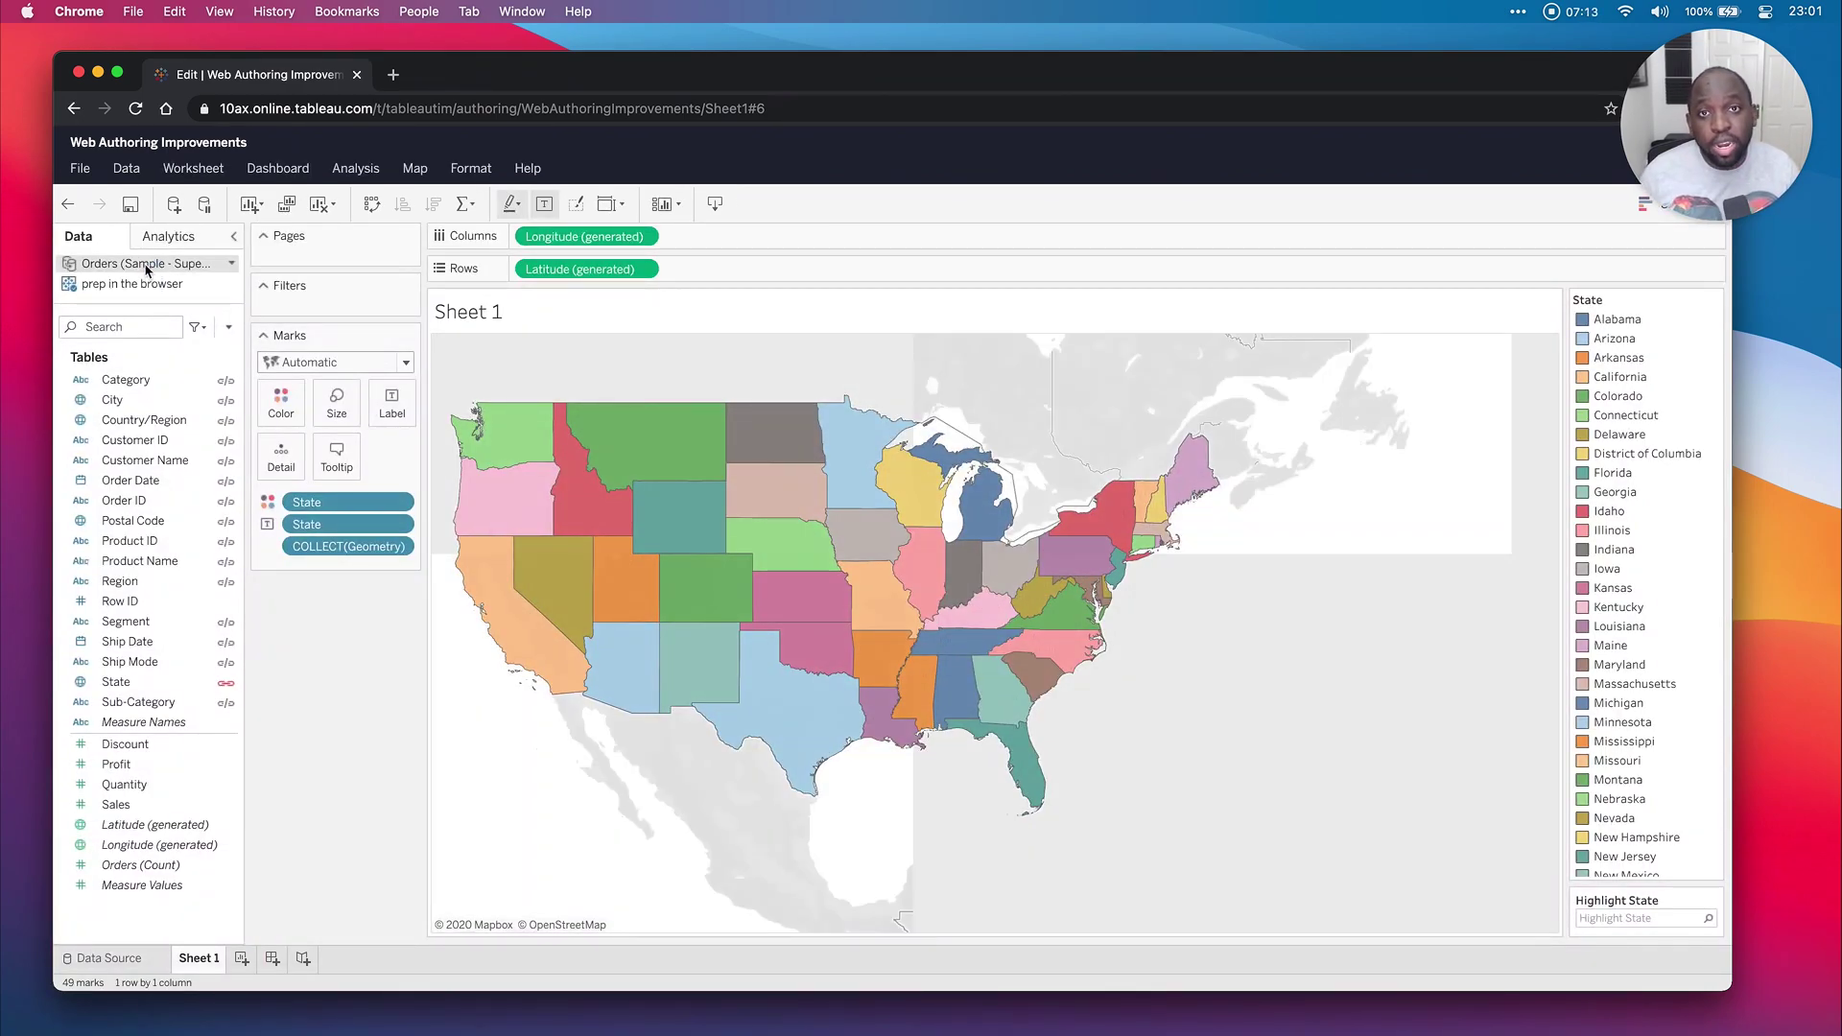
right_click(146, 270)
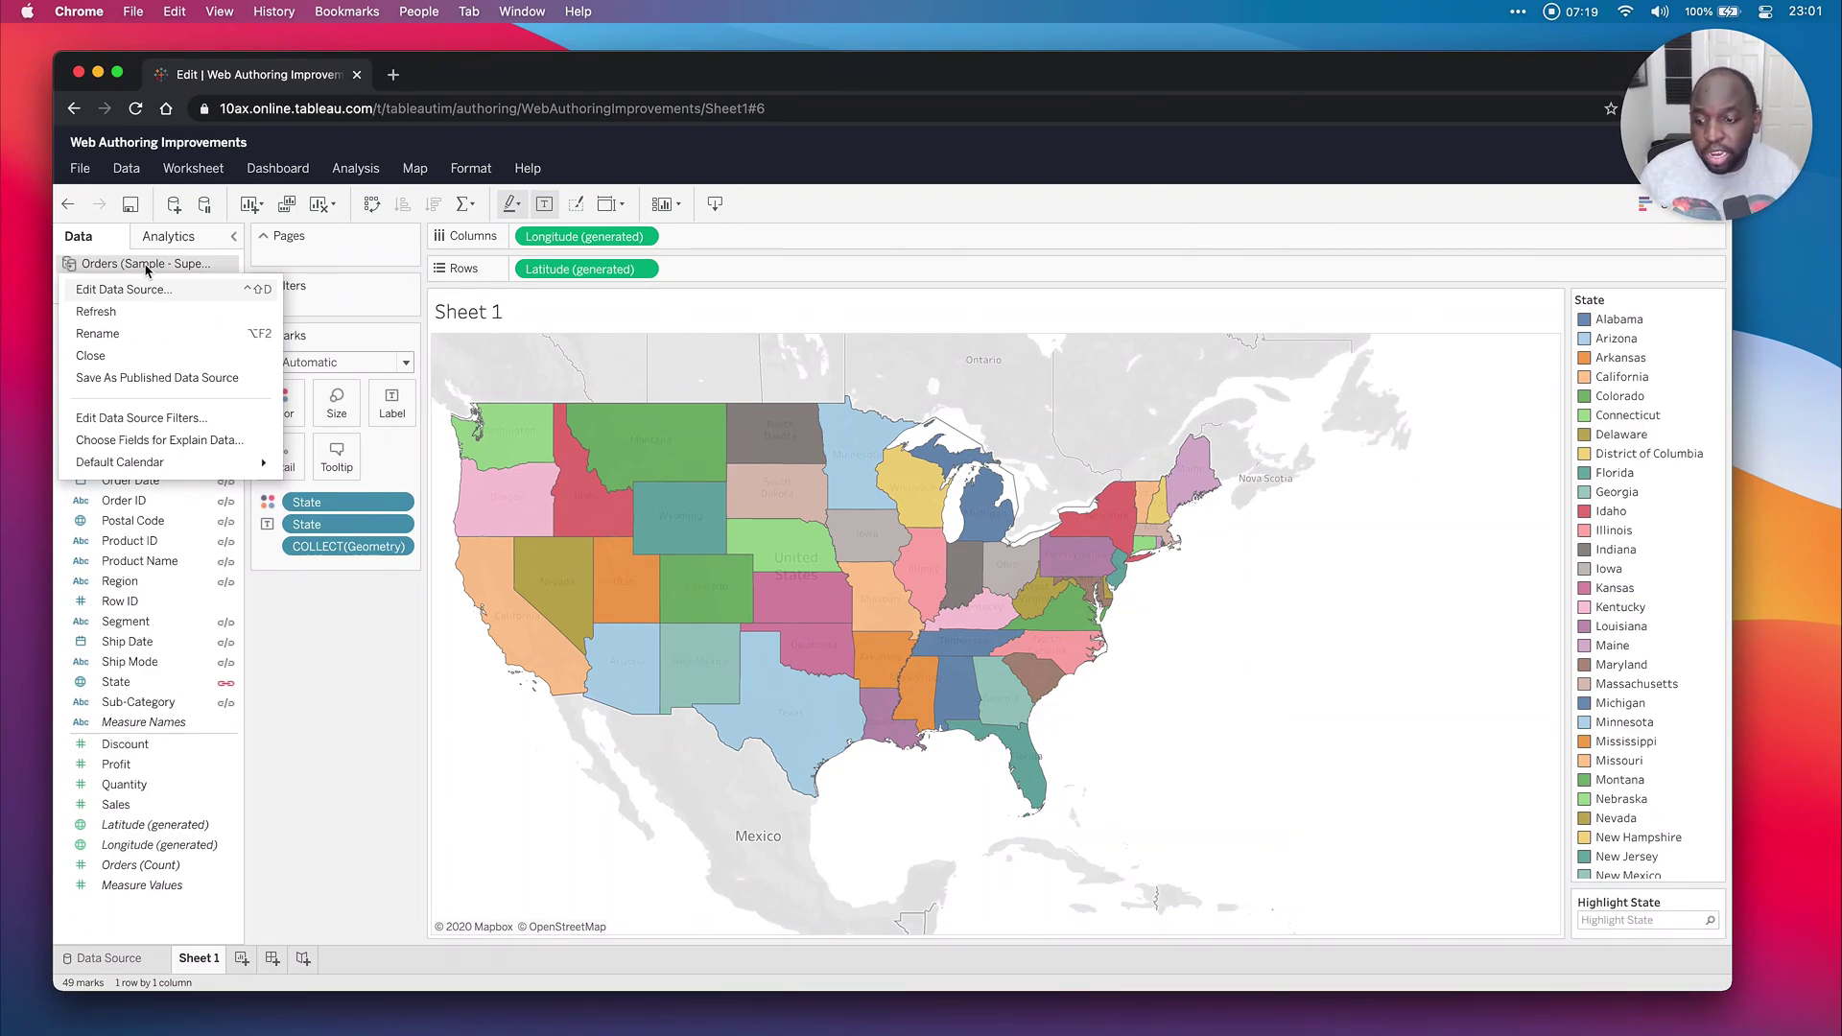
click(146, 289)
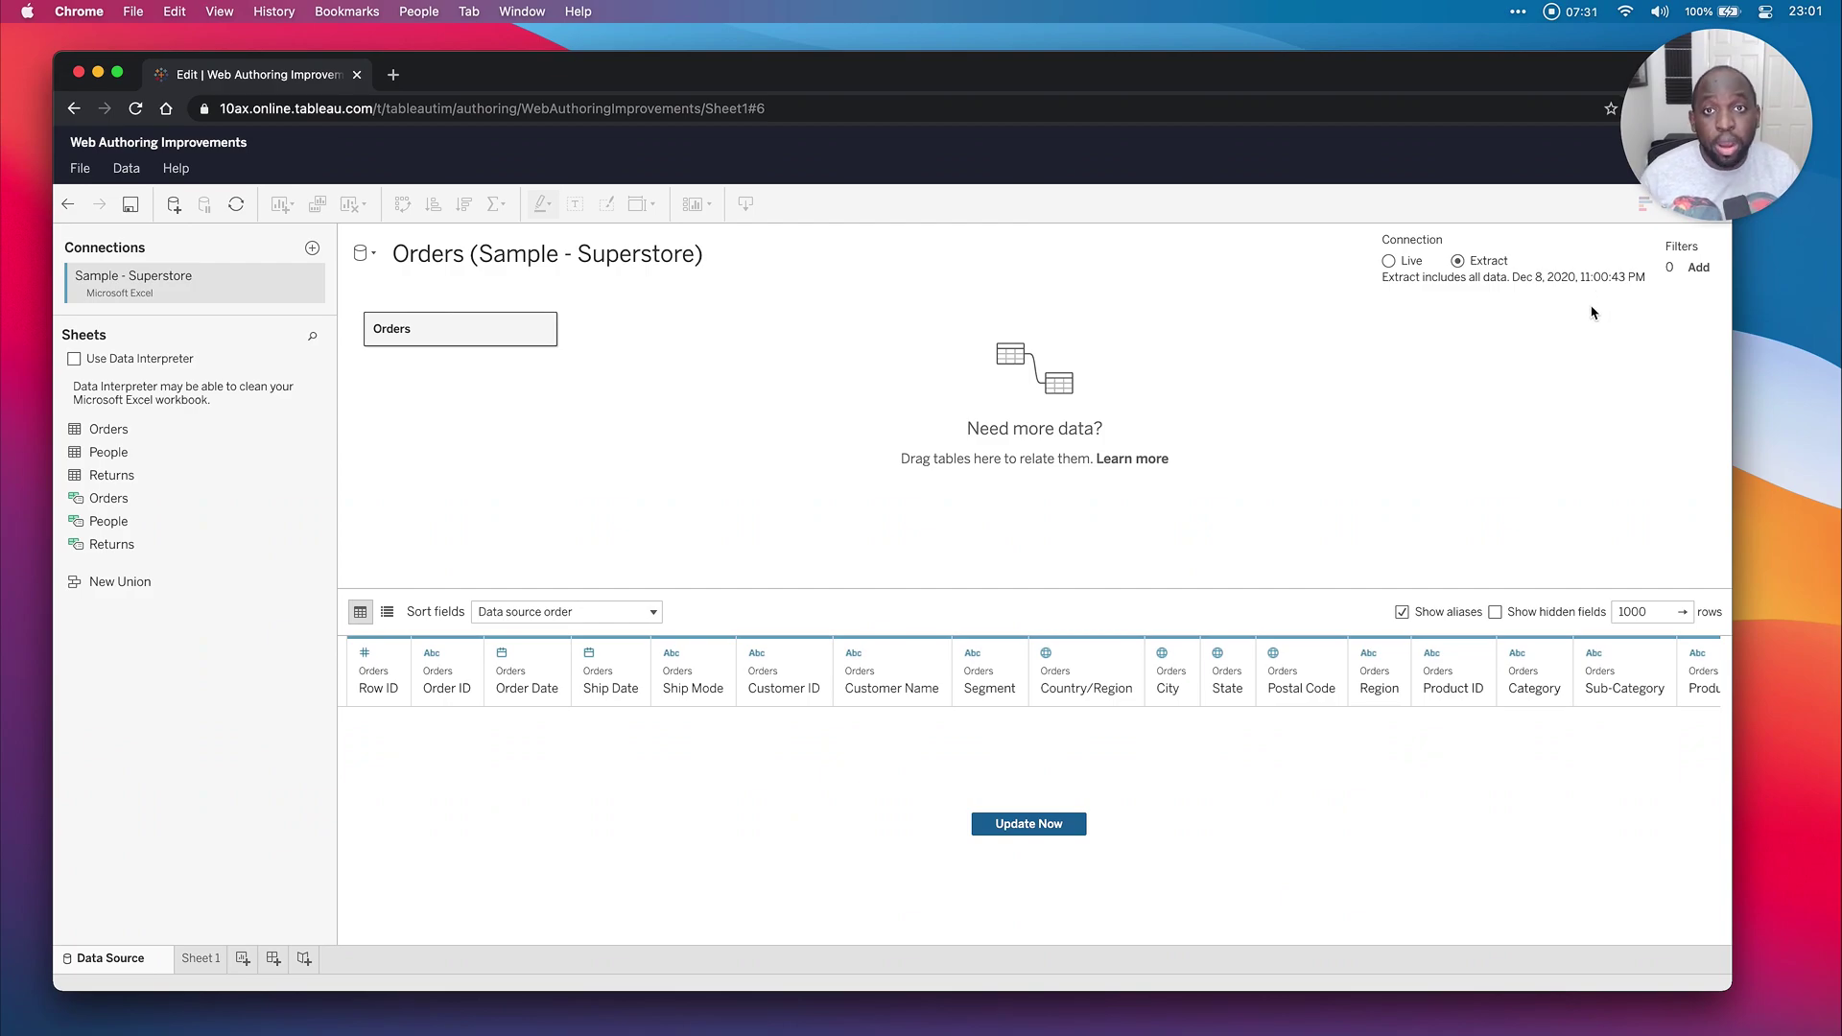
click(196, 959)
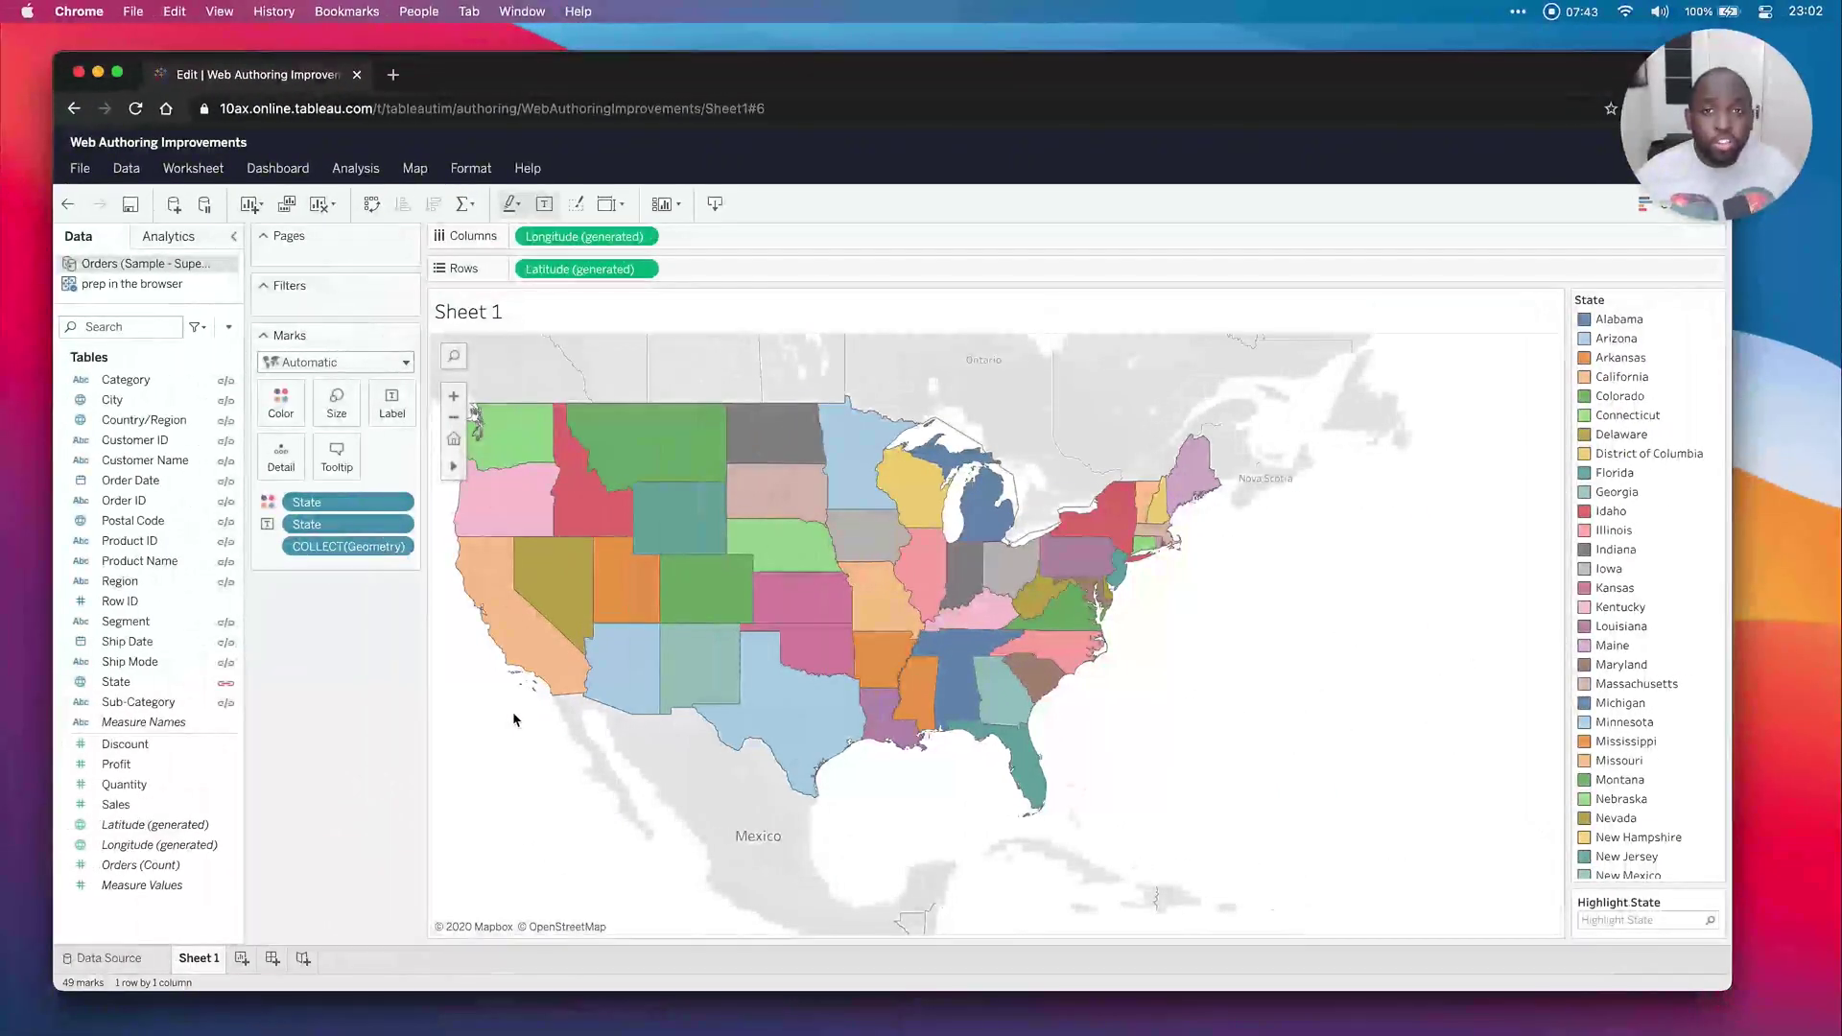
Build Sheet 2 as a Sales by Sub-Category bar chart sorted descending, then start Dashboard 1.
click(242, 957)
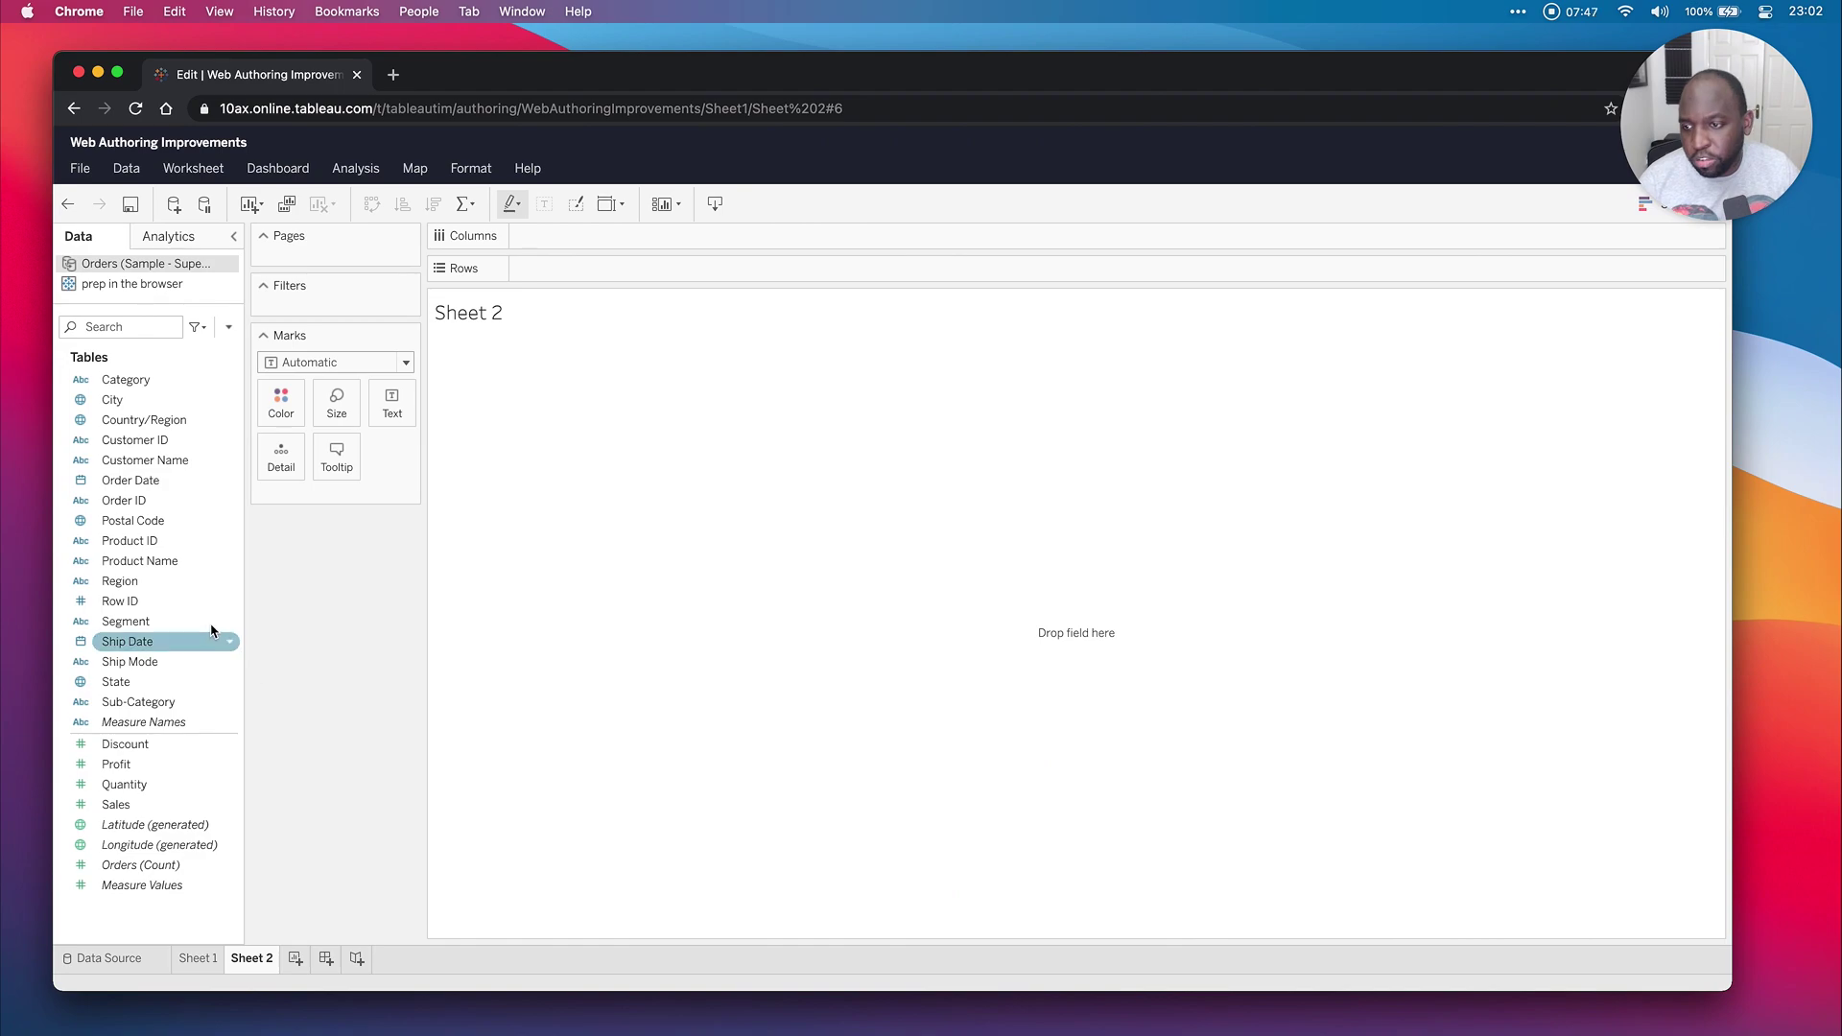
drag(191, 701, 642, 274)
drag(129, 806, 581, 236)
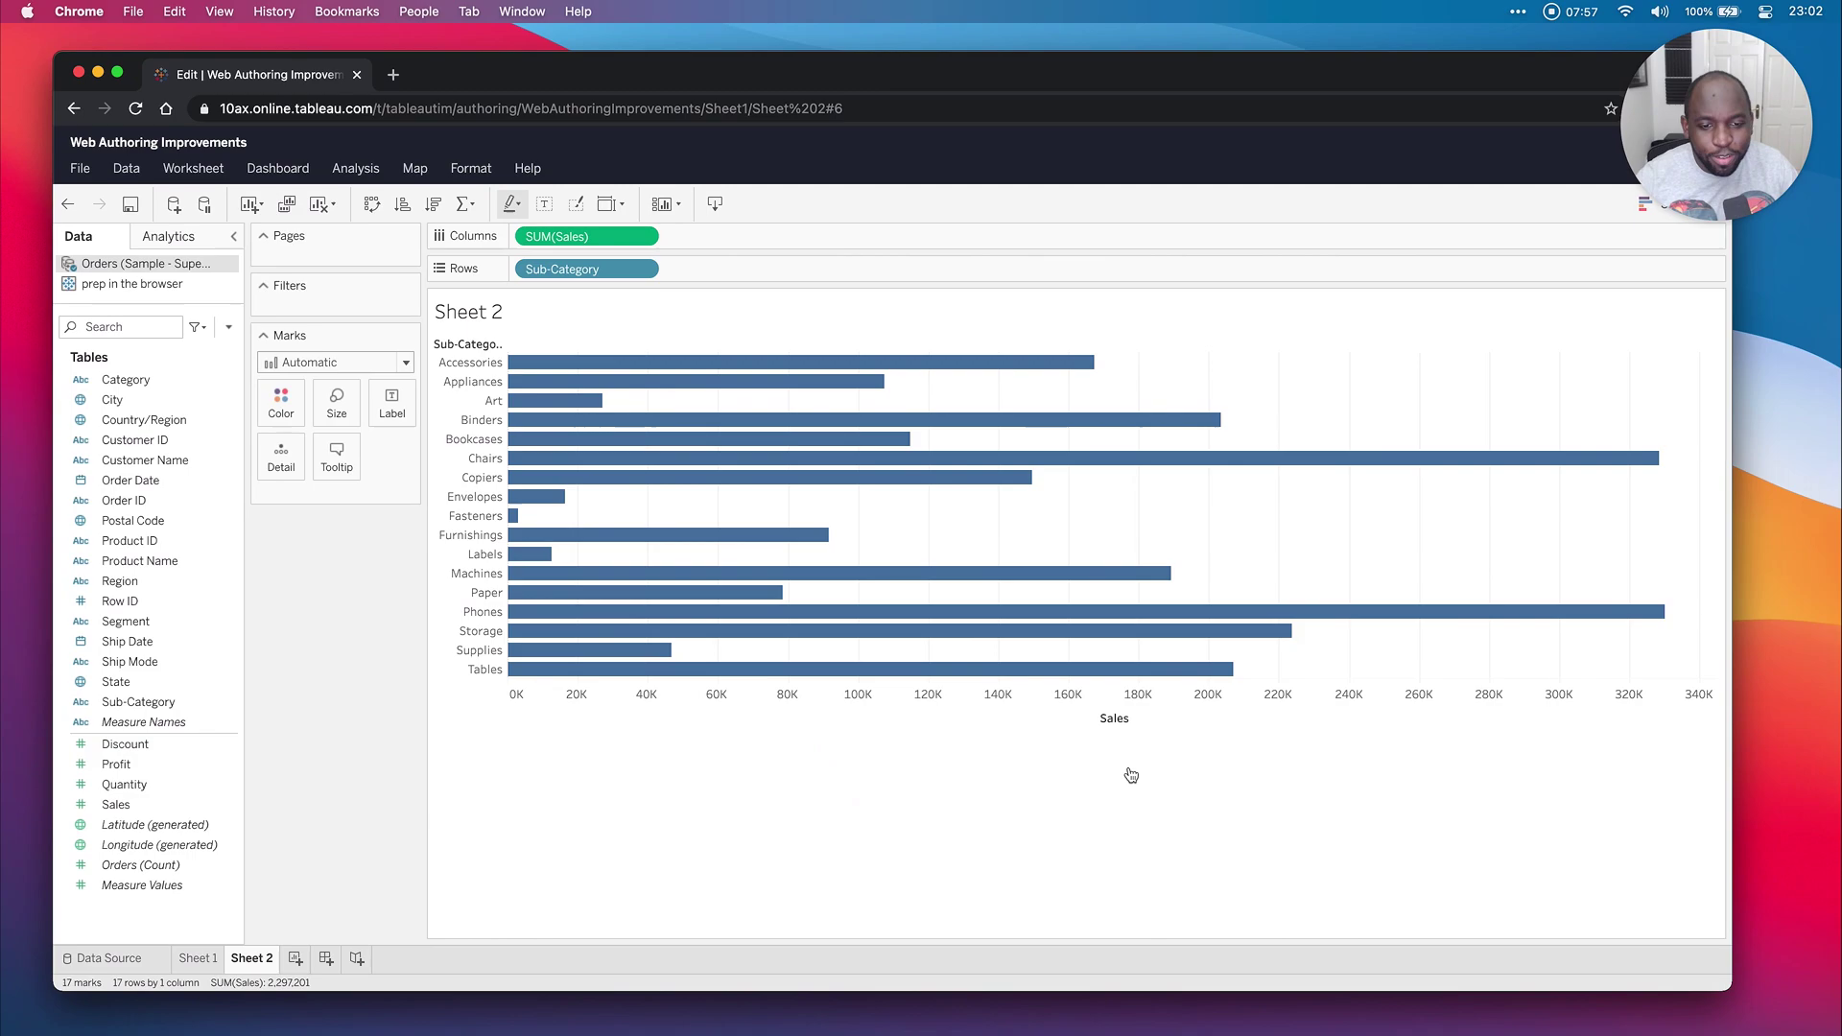
click(1142, 718)
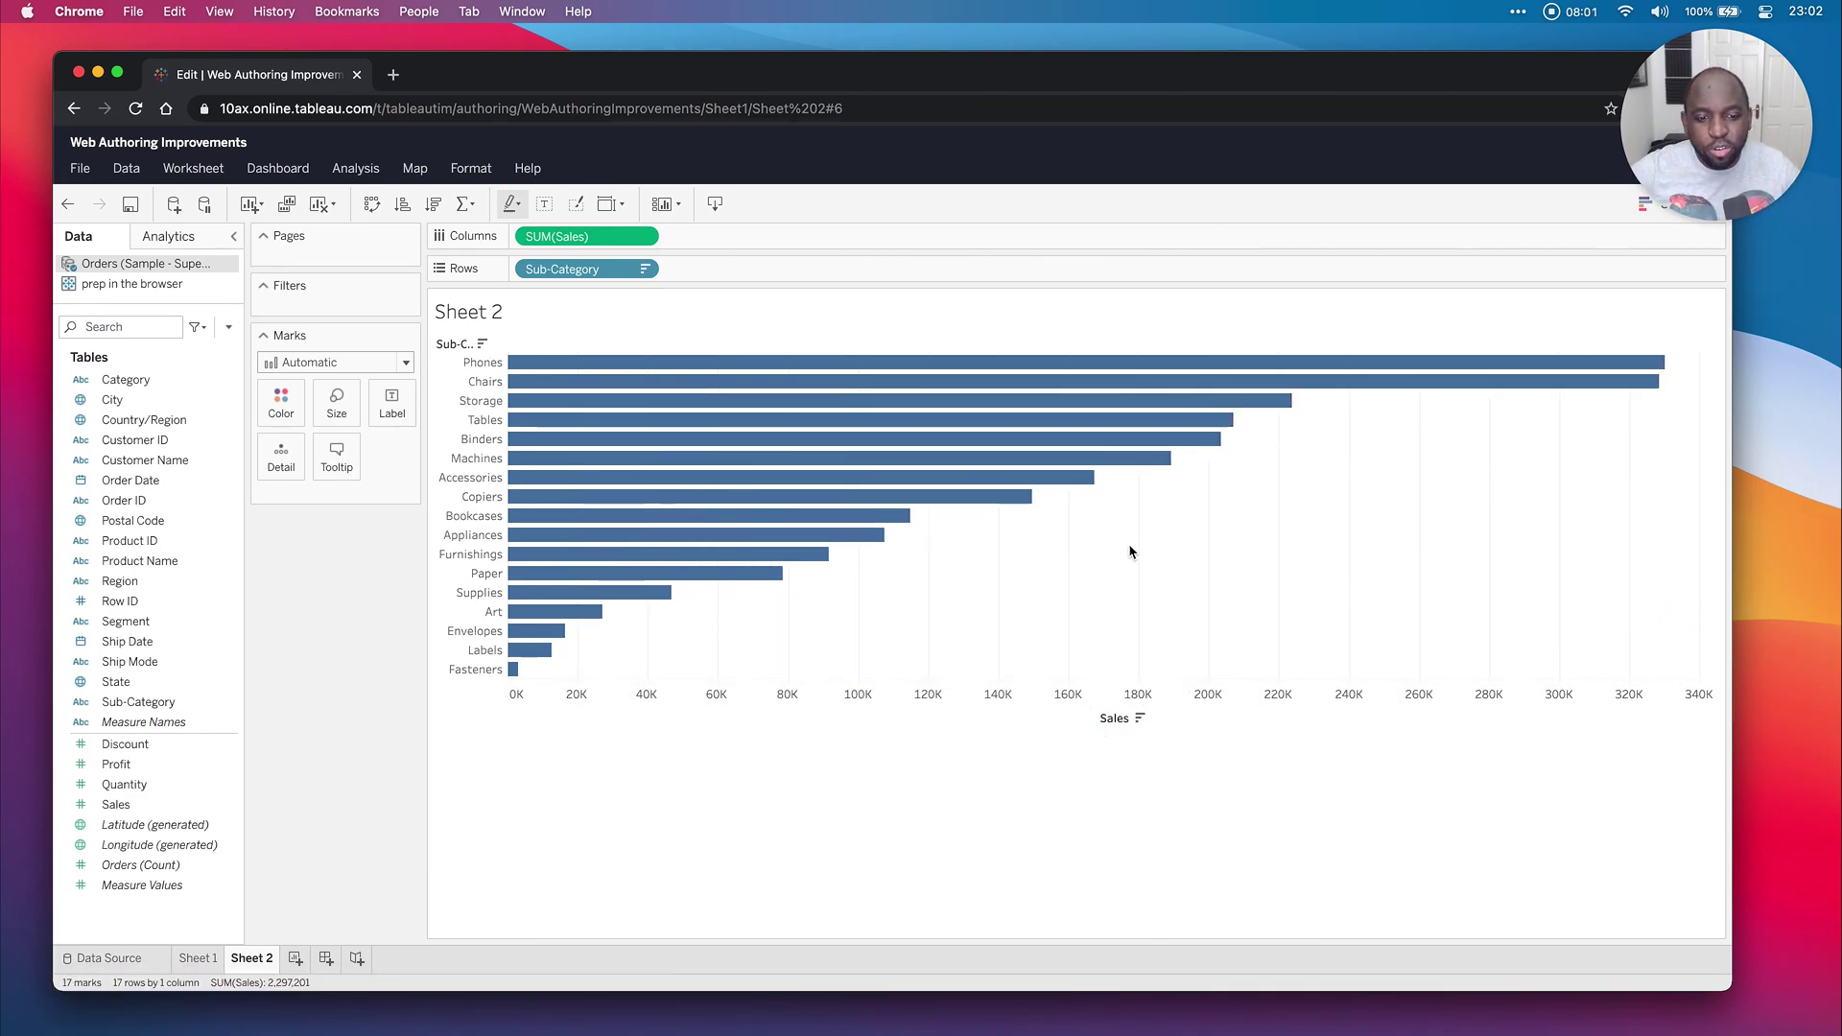
click(327, 958)
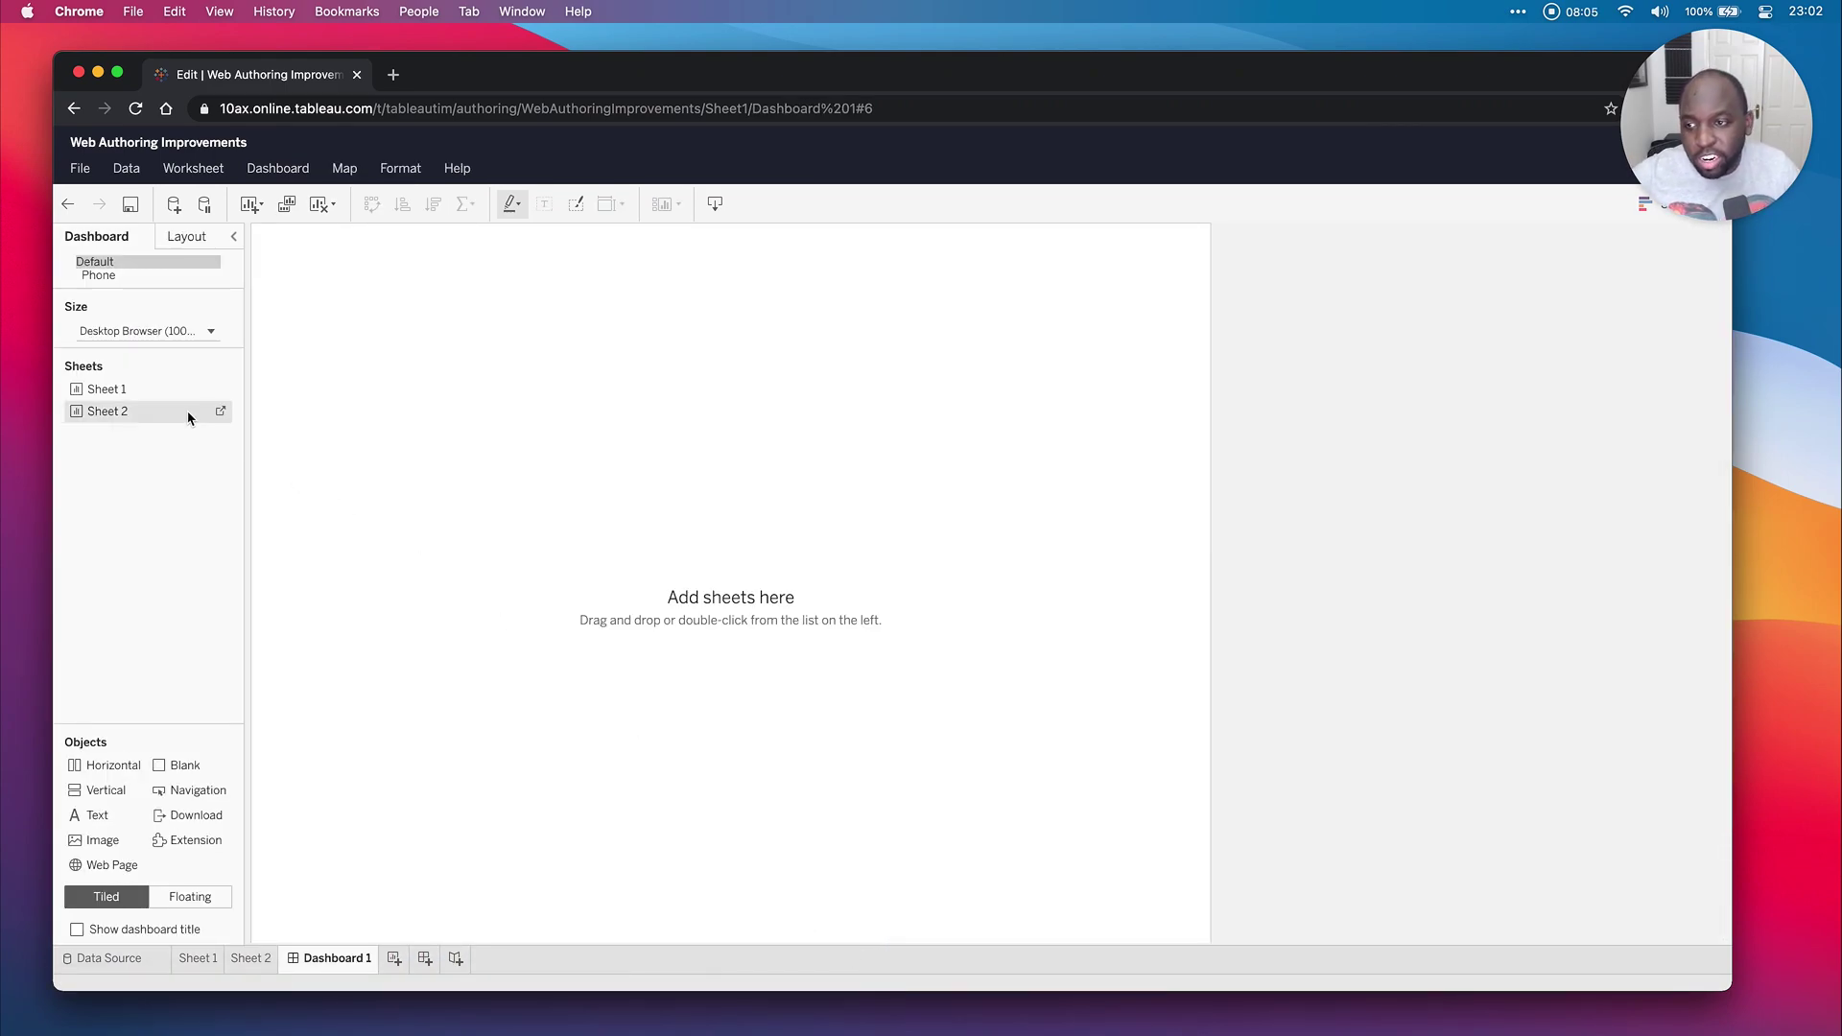
Place Sheet 1's state map on Dashboard 1 with Sheet 2's bar chart below it.
drag(144, 389, 441, 380)
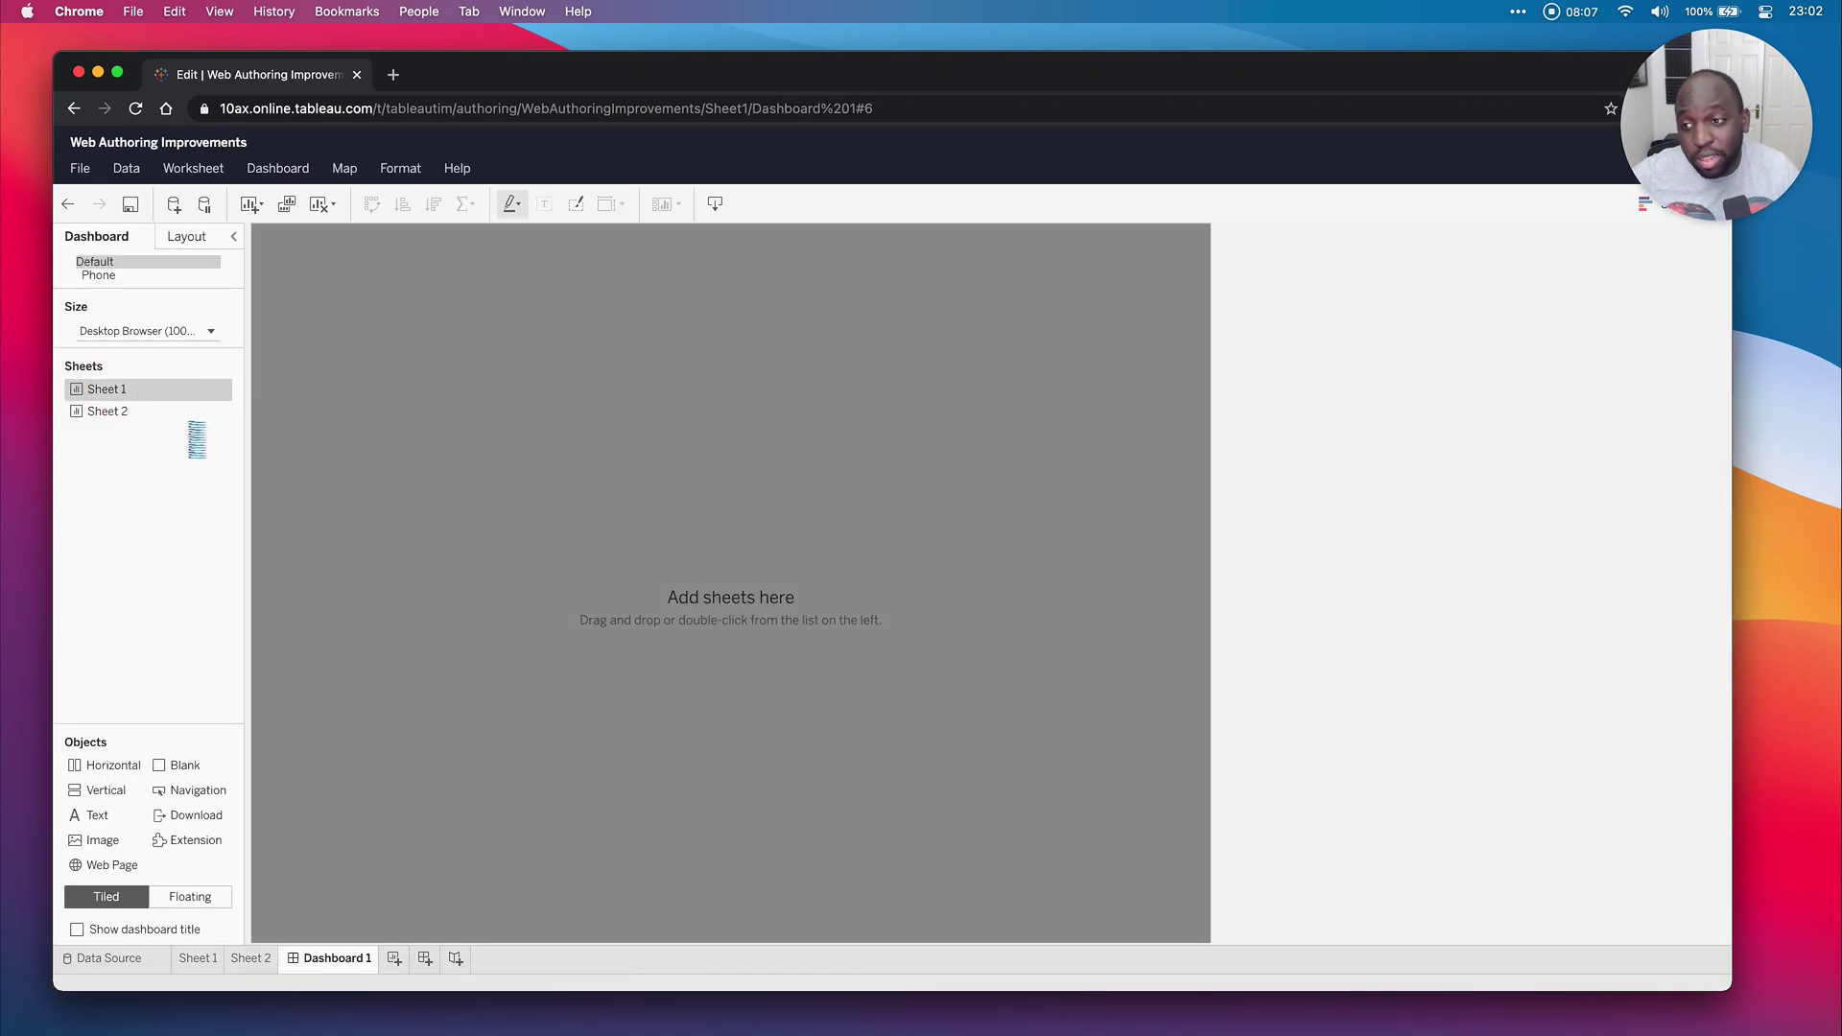
drag(118, 416, 754, 881)
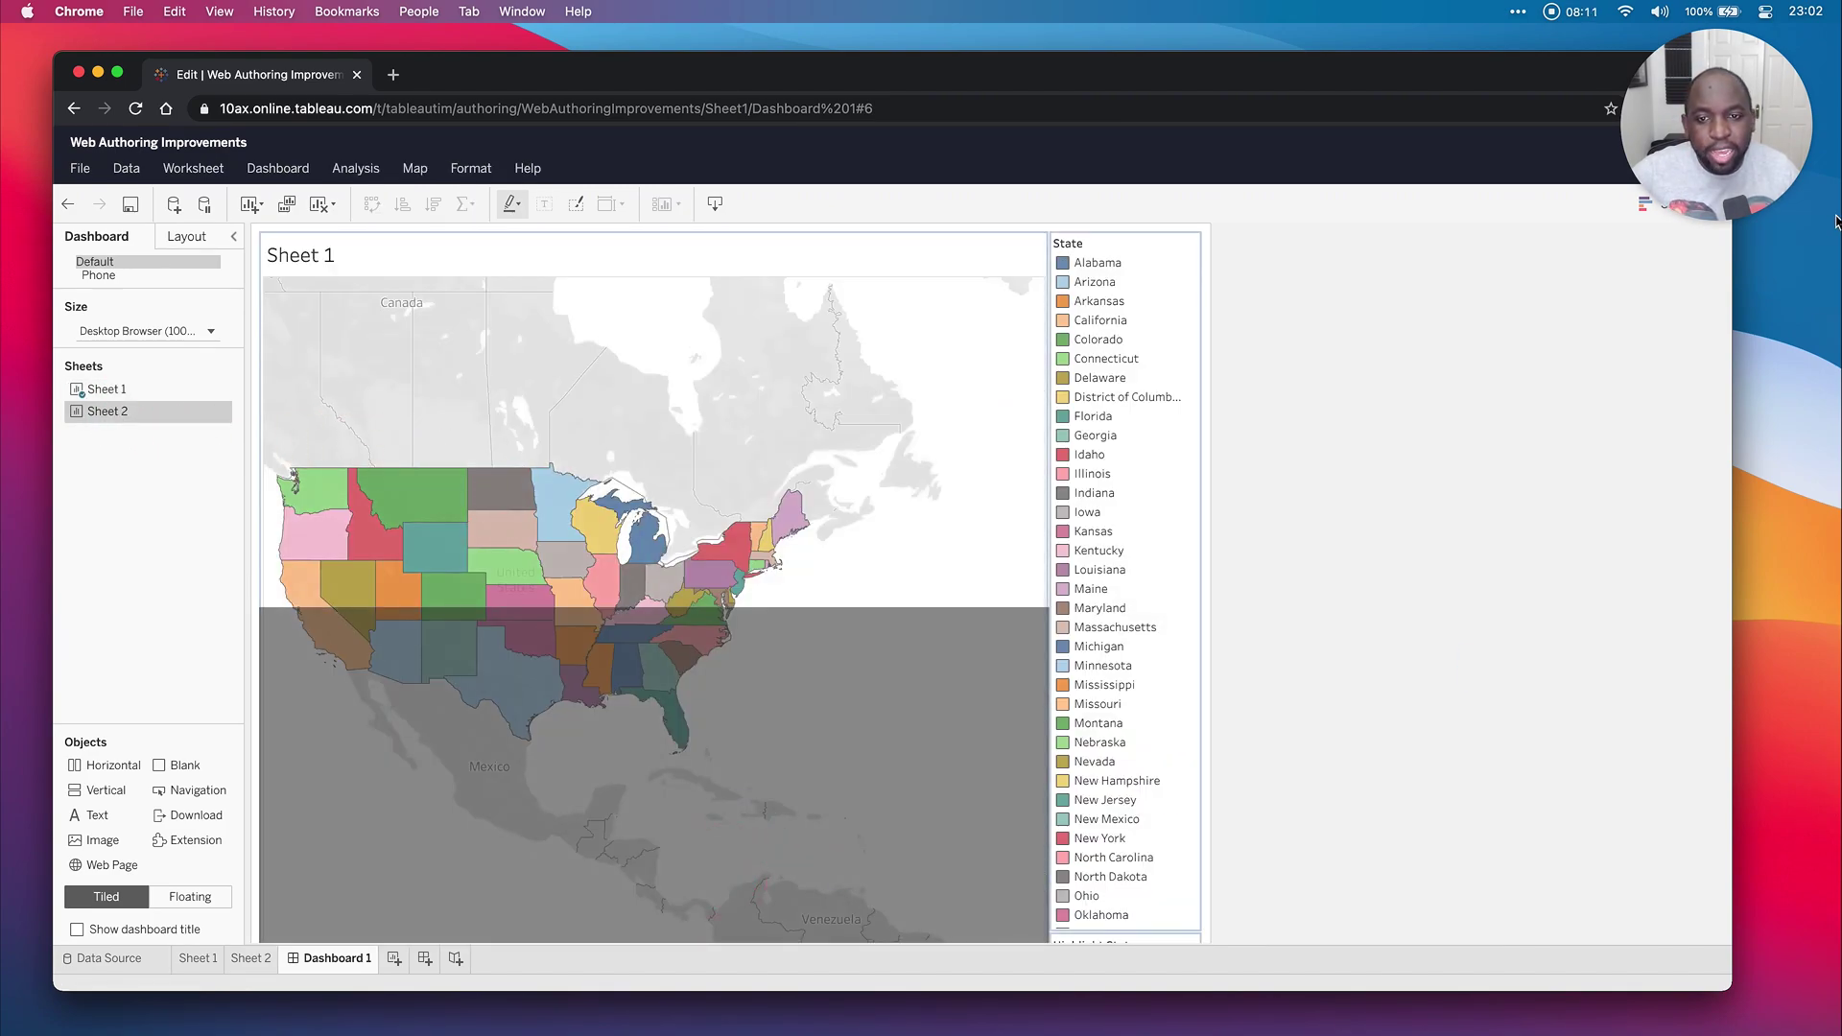
drag(1835, 222, 1831, 226)
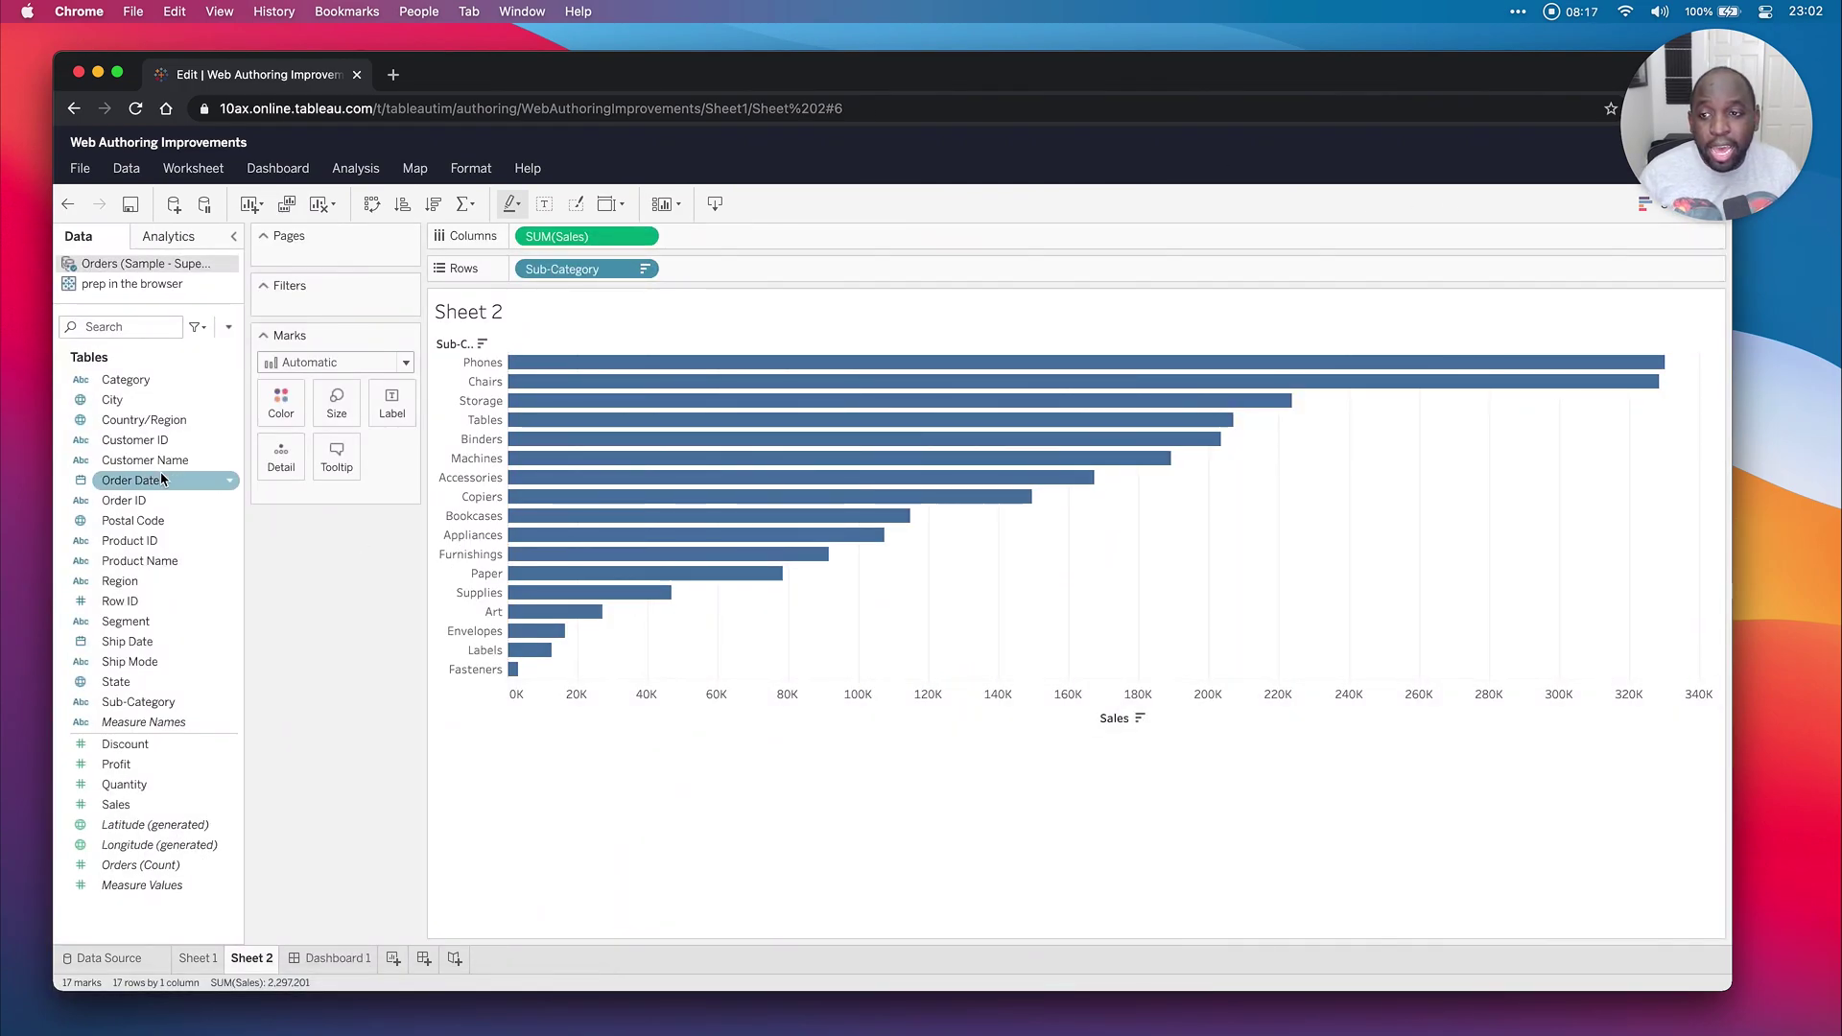
Add Segment to Sheet 2's Filters with all values included.
drag(137, 662, 439, 364)
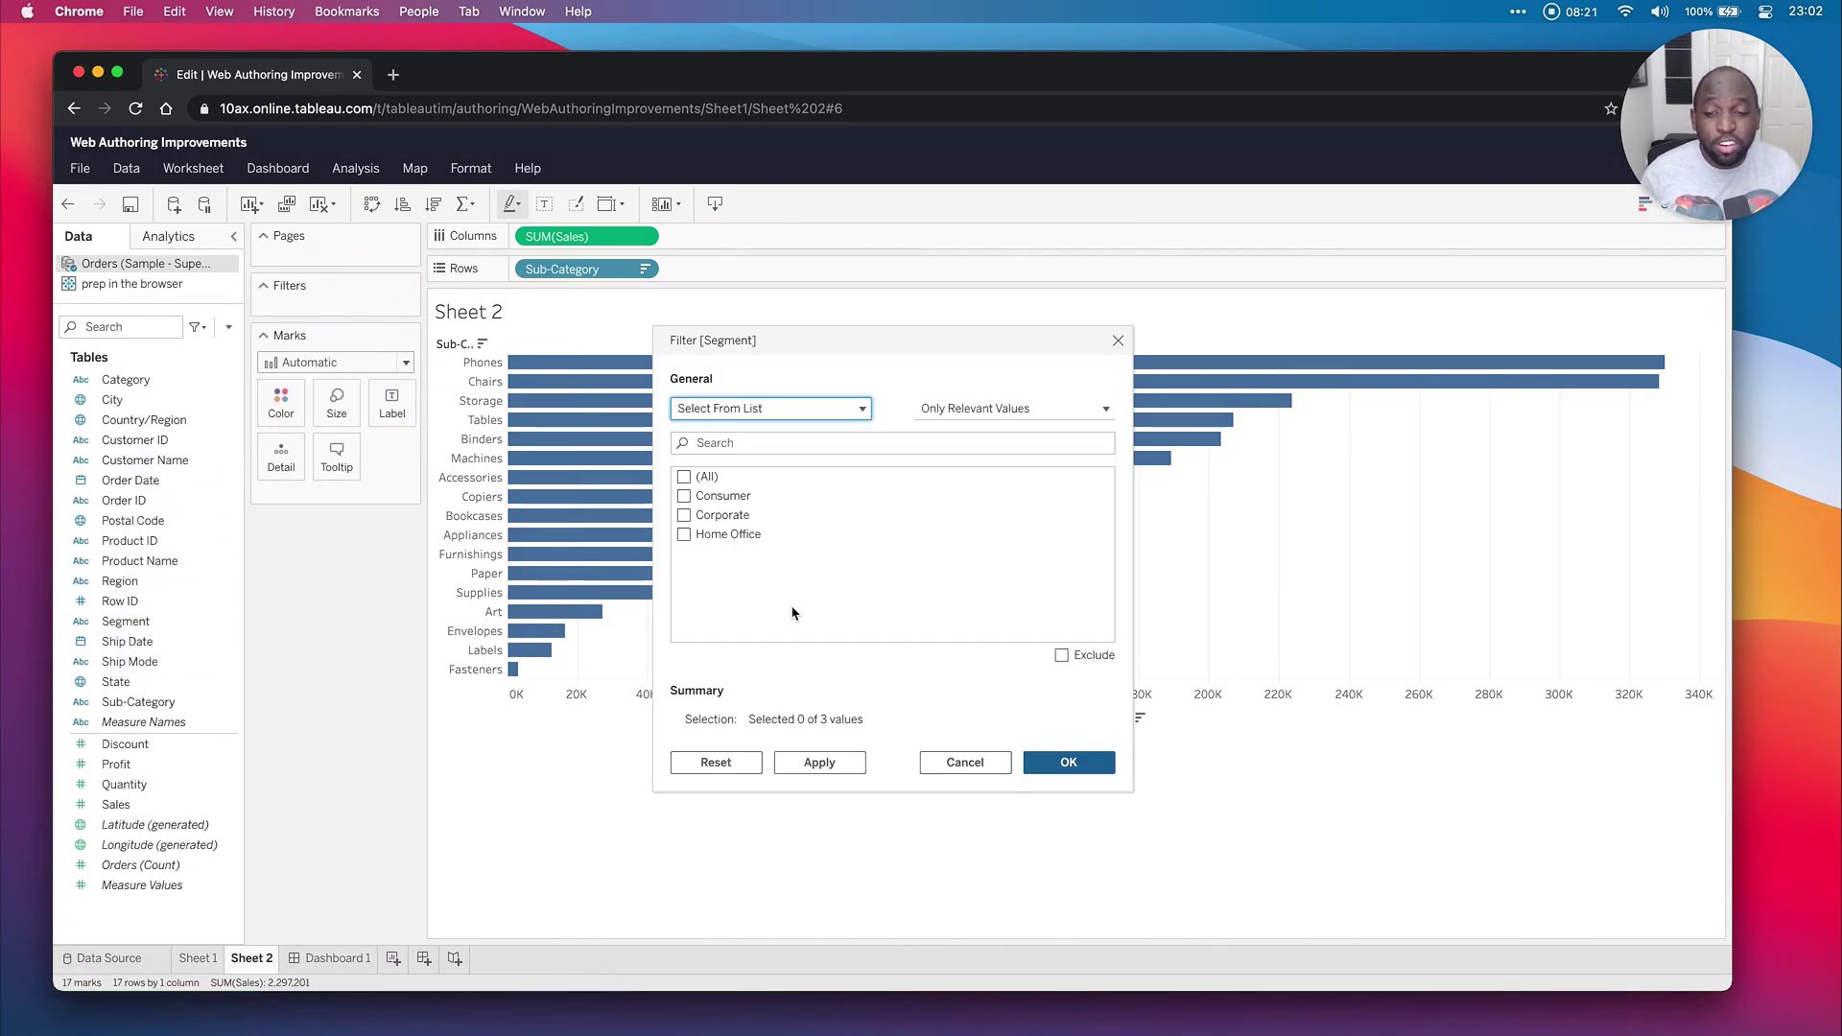
click(683, 477)
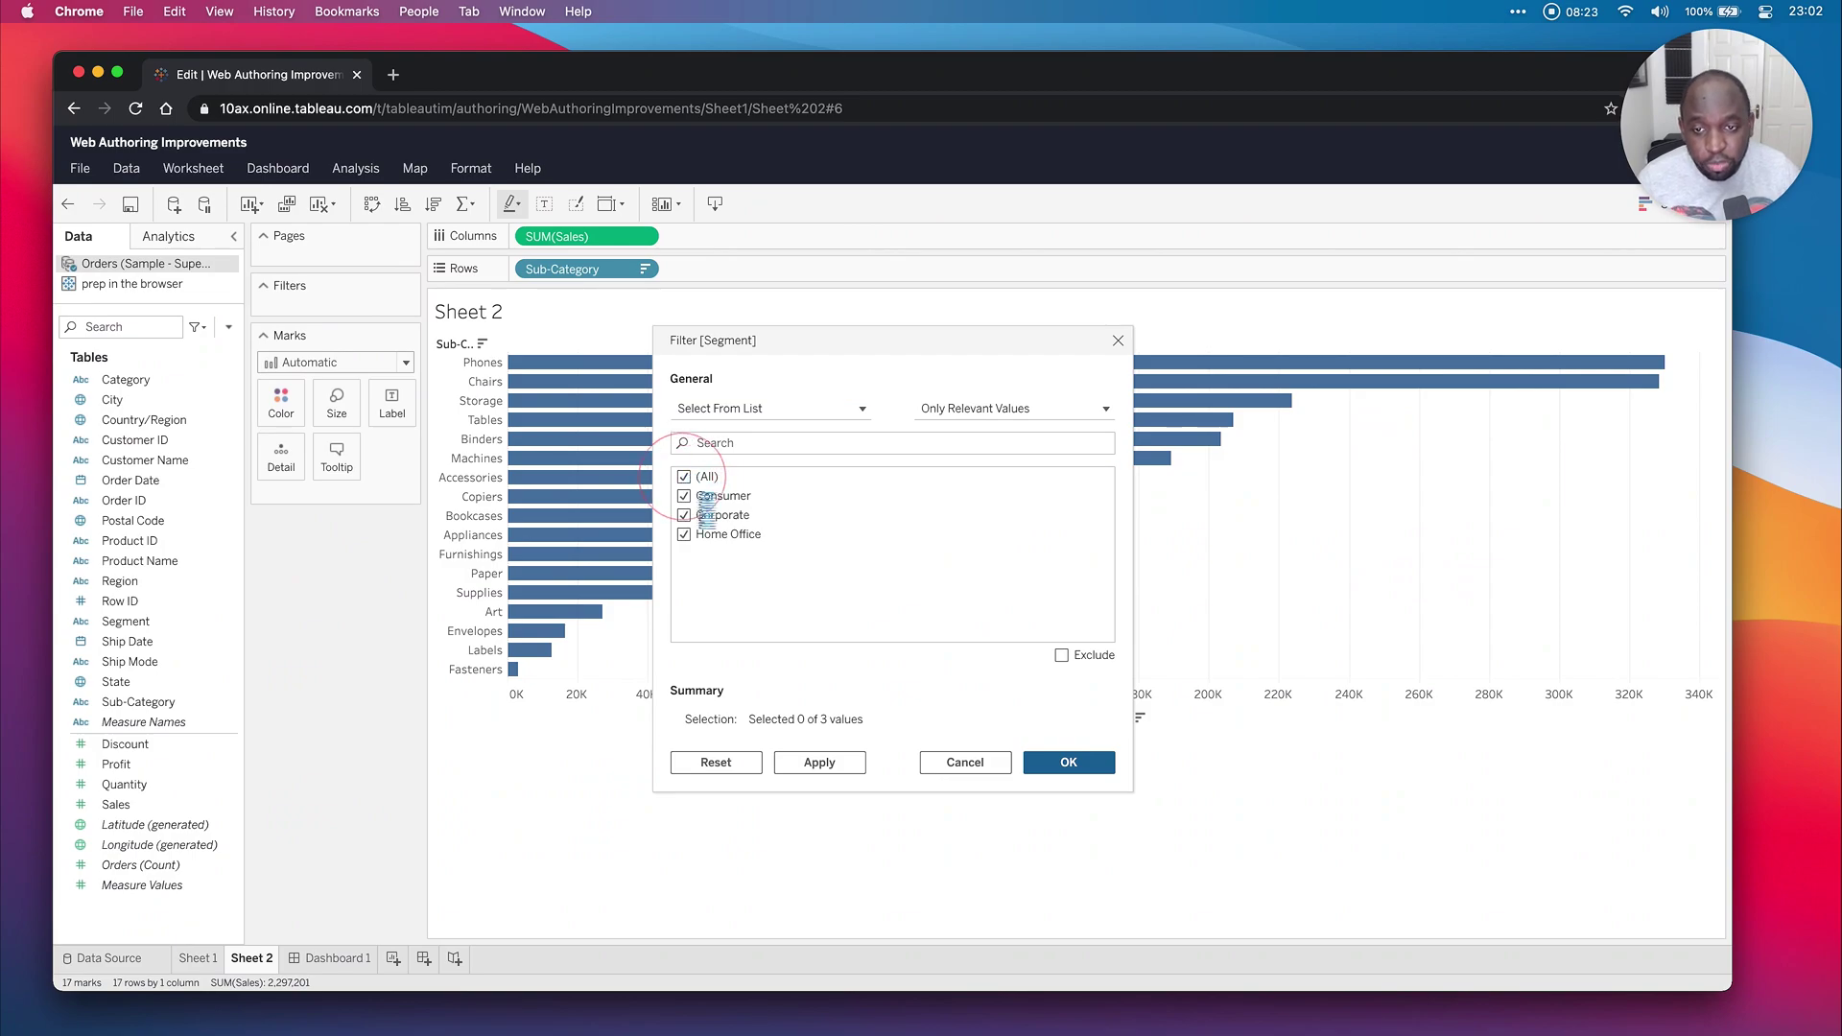
click(1072, 763)
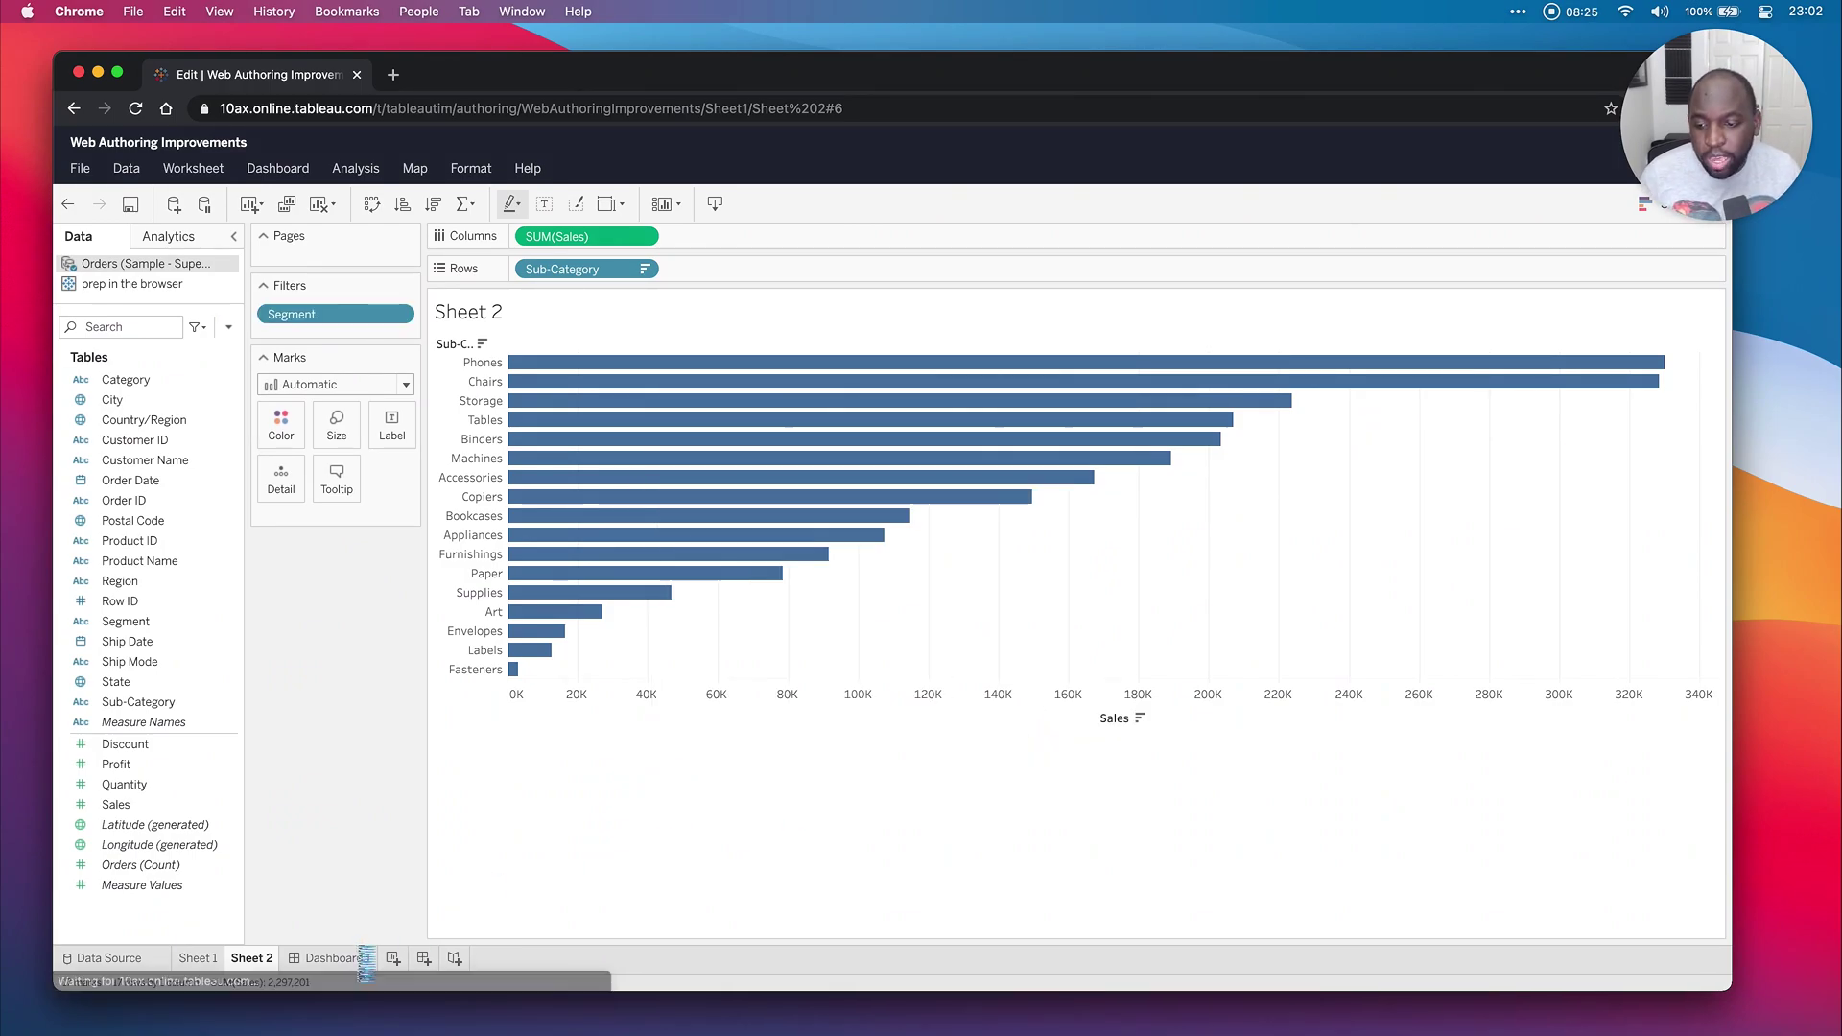
Remove the State legend from Dashboard 1.
key(ctrl+Tab)
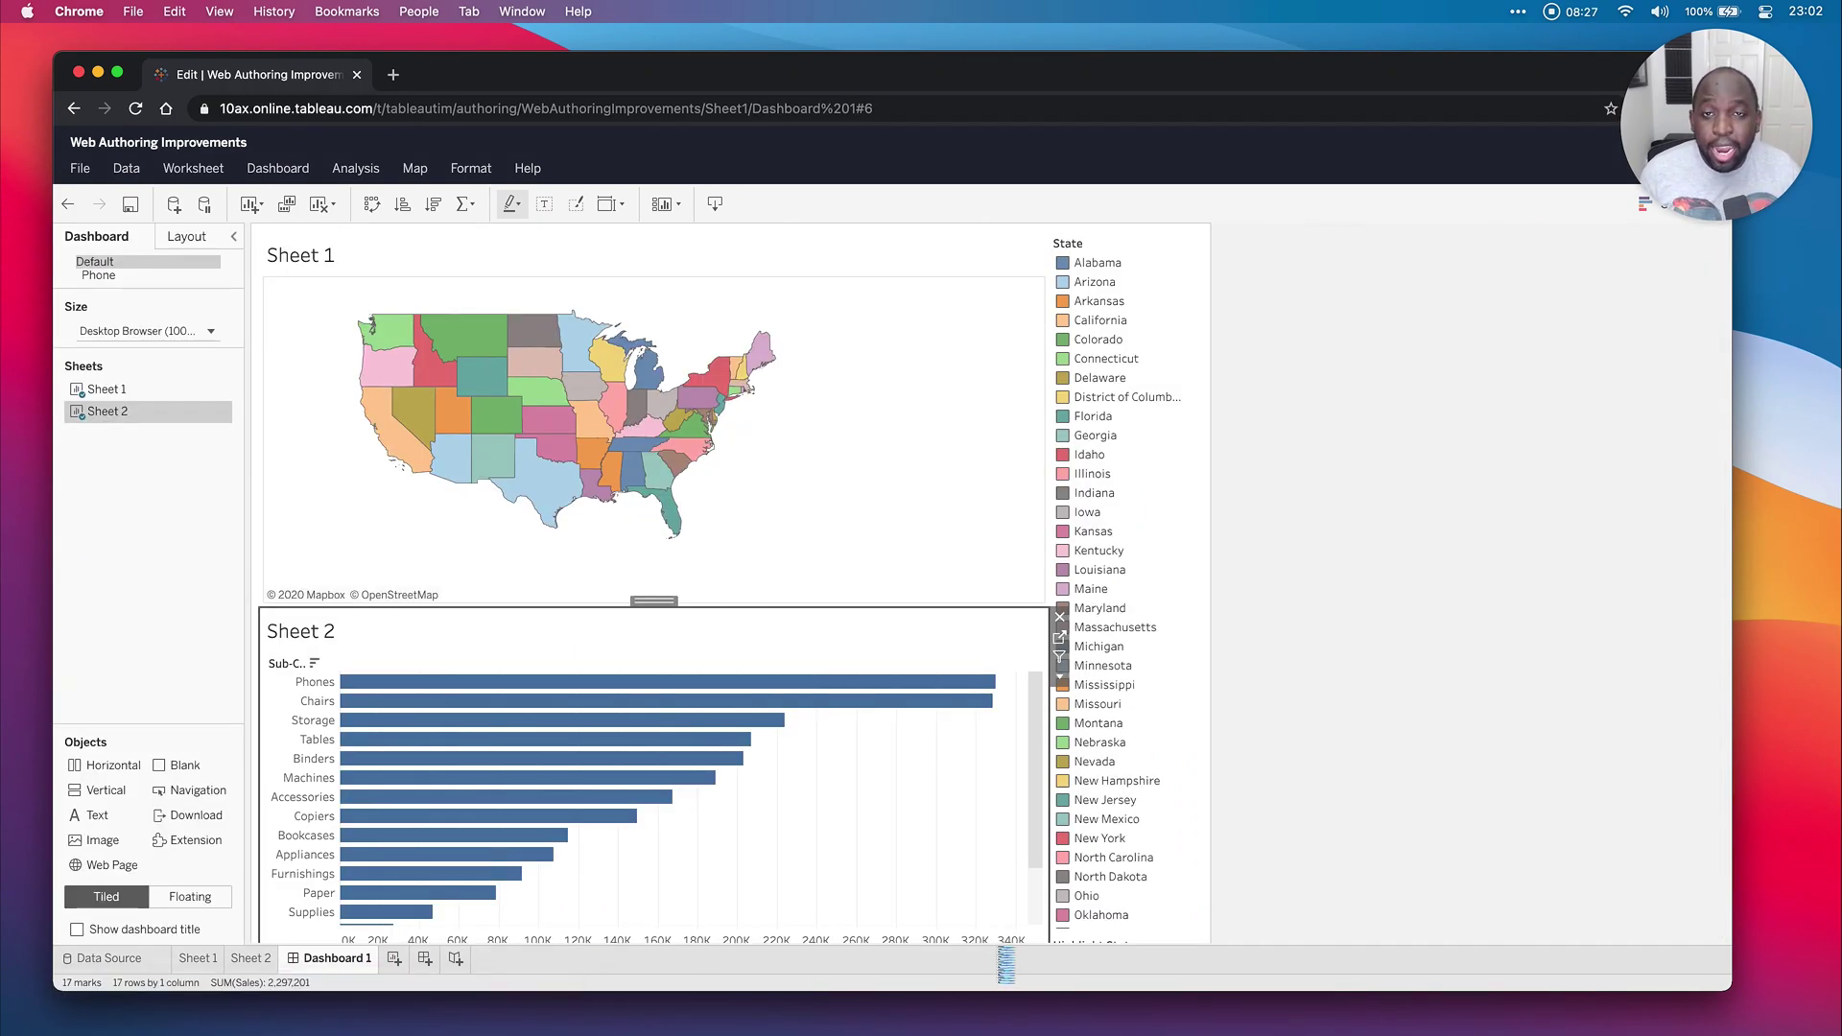
click(1156, 285)
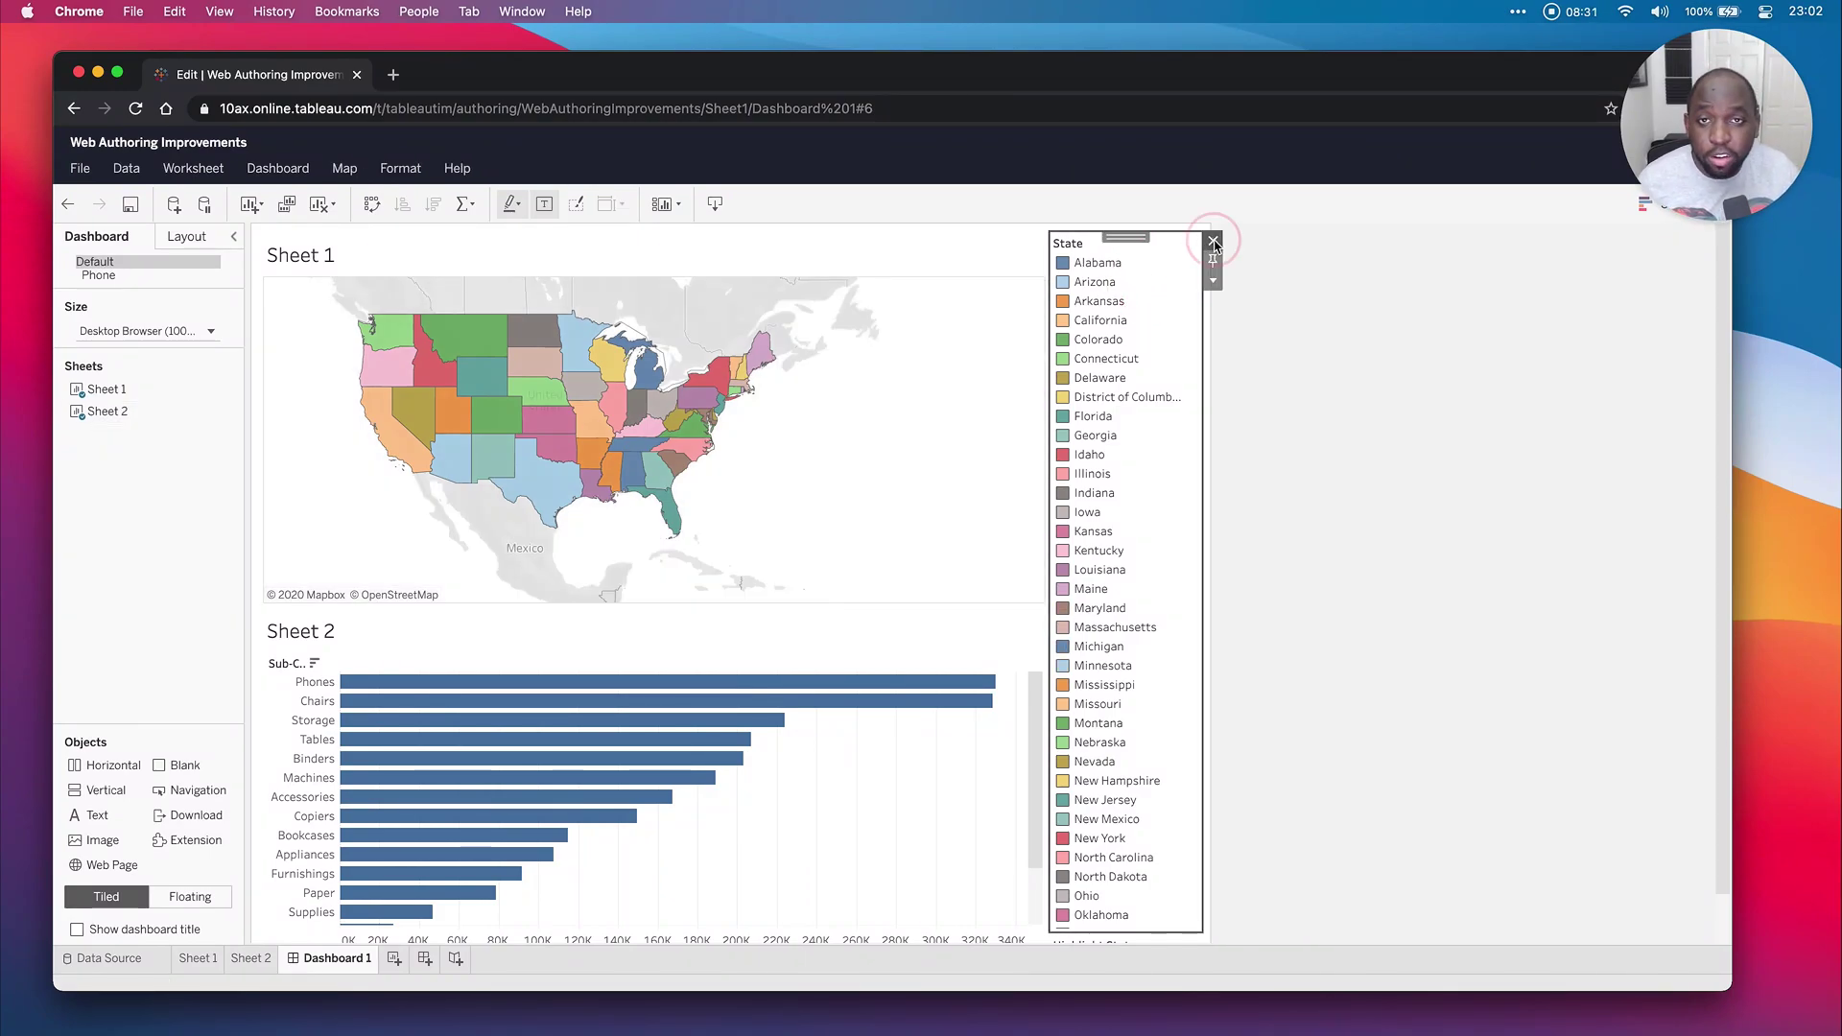
click(1213, 241)
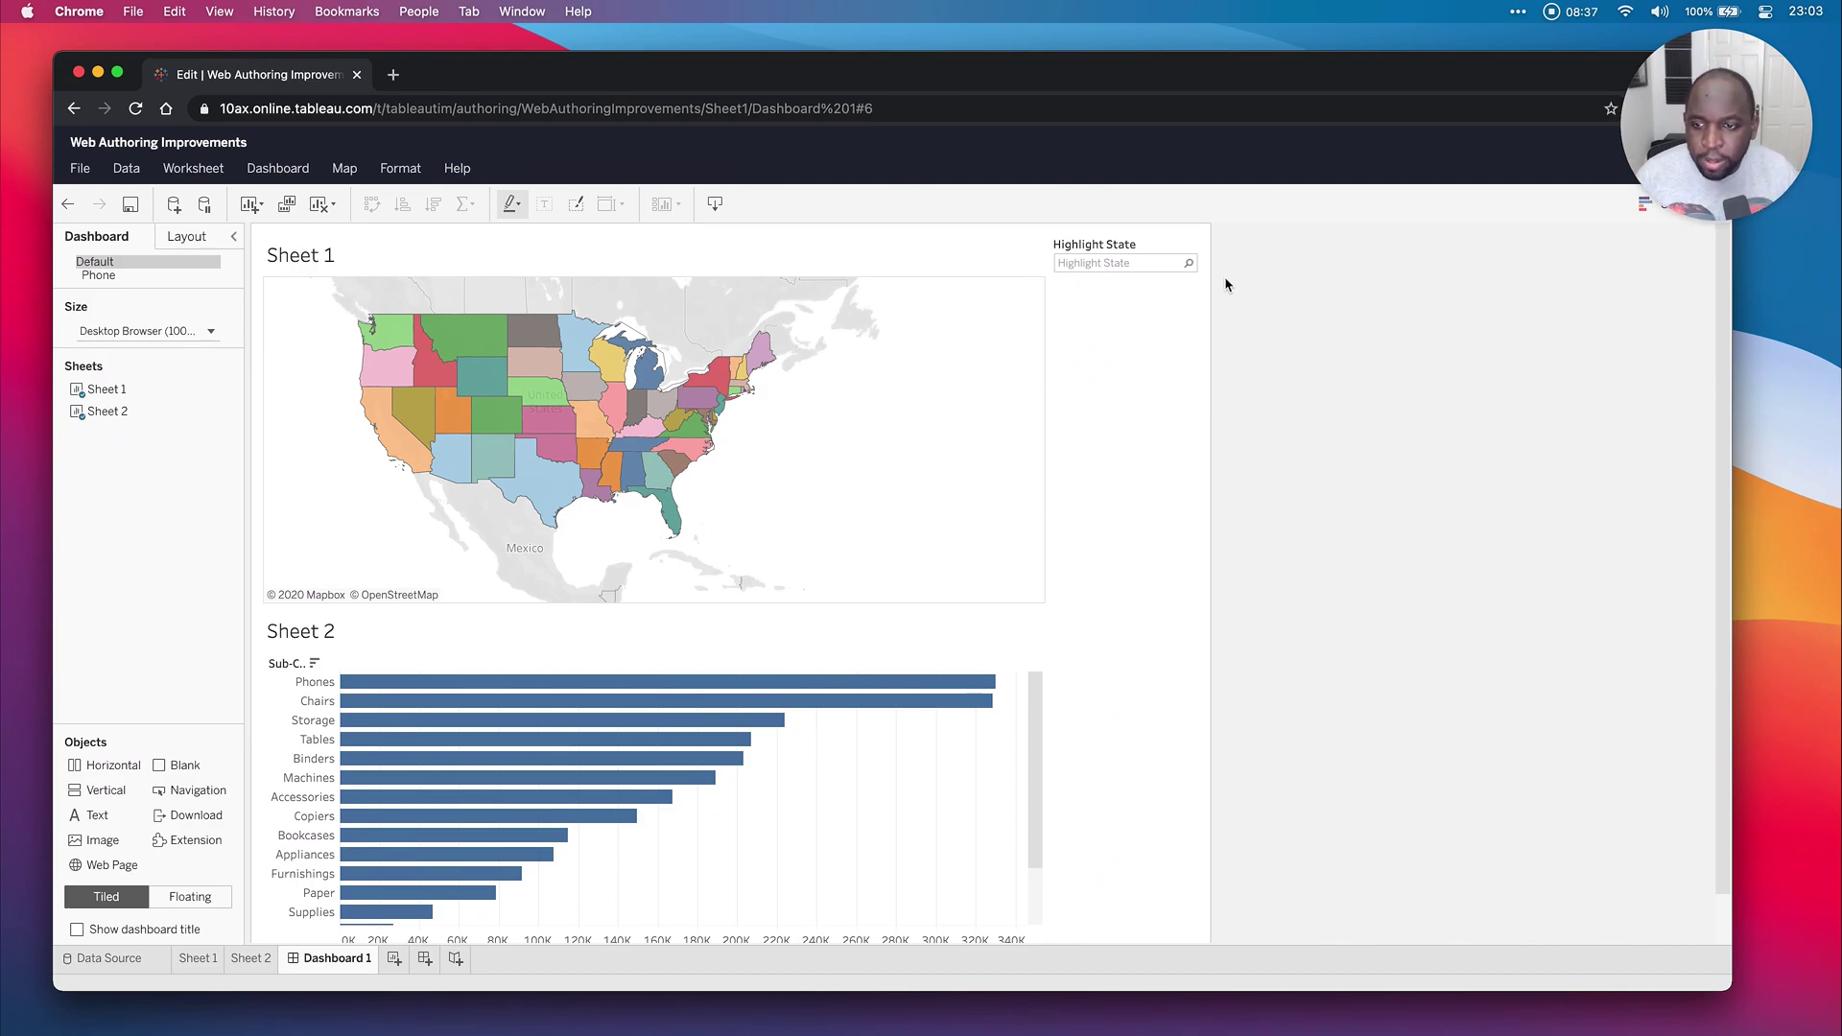
click(1130, 264)
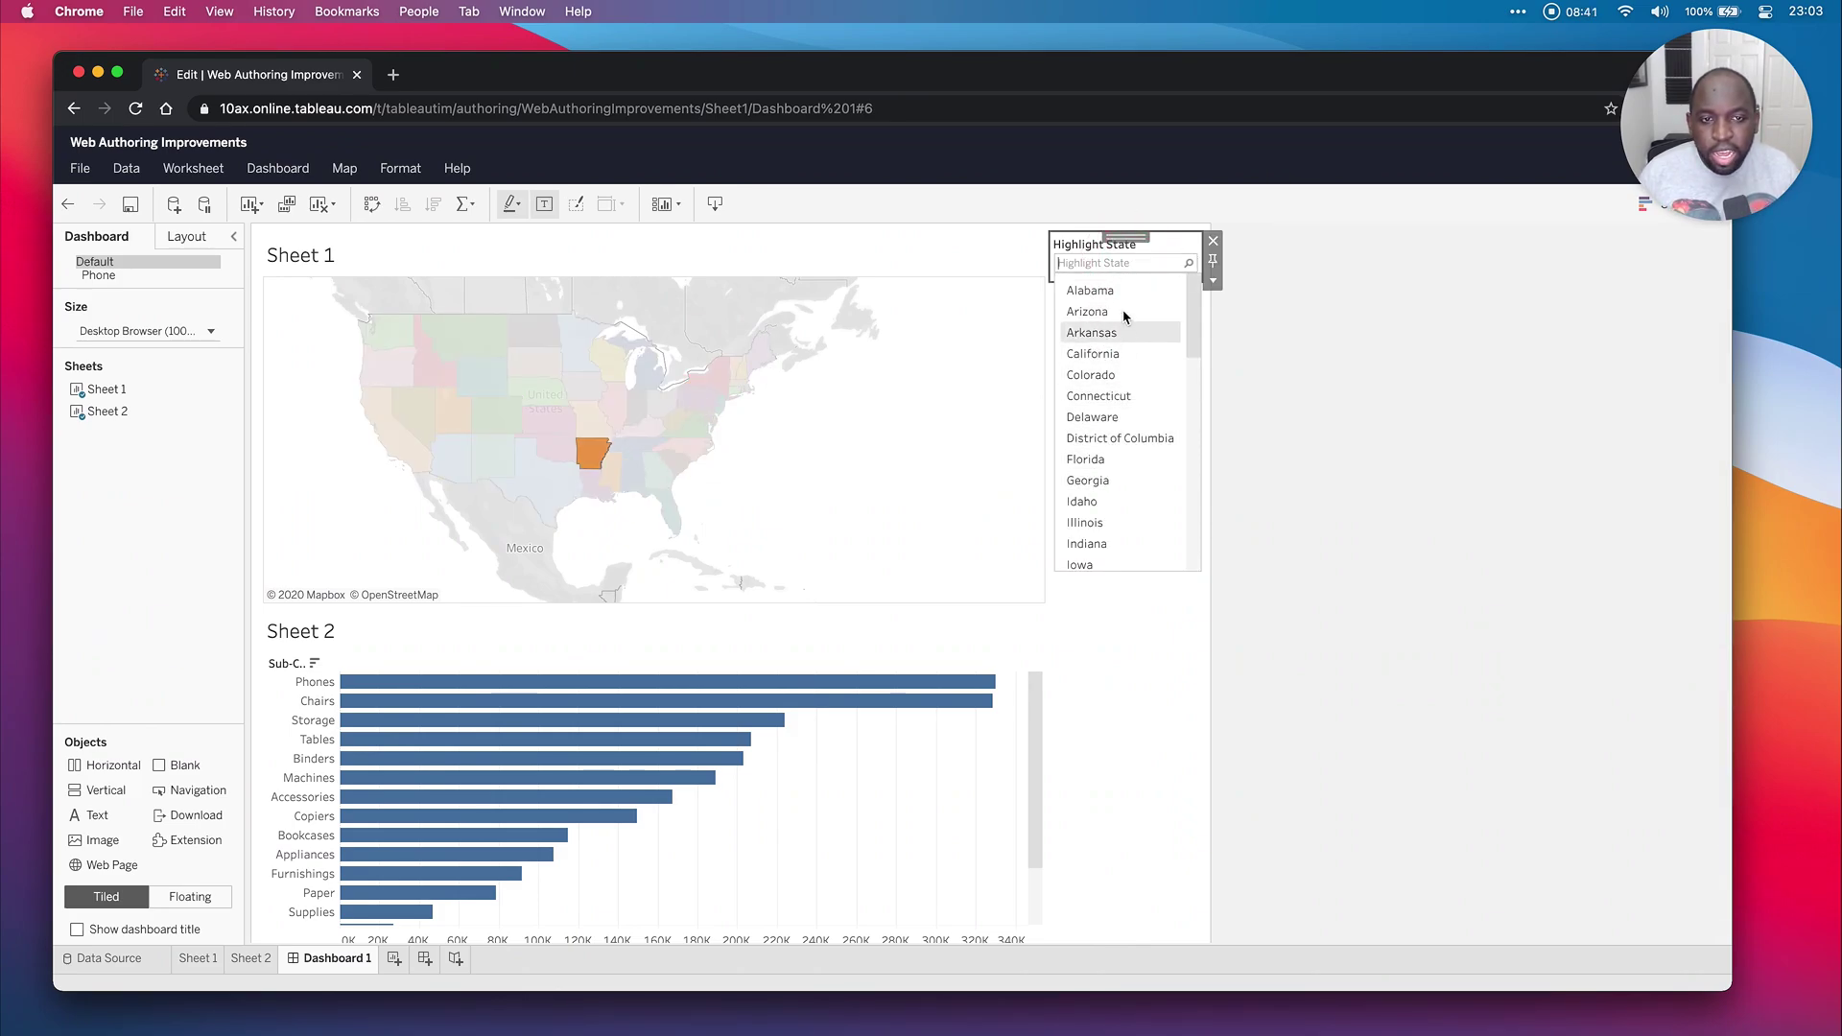
click(1369, 382)
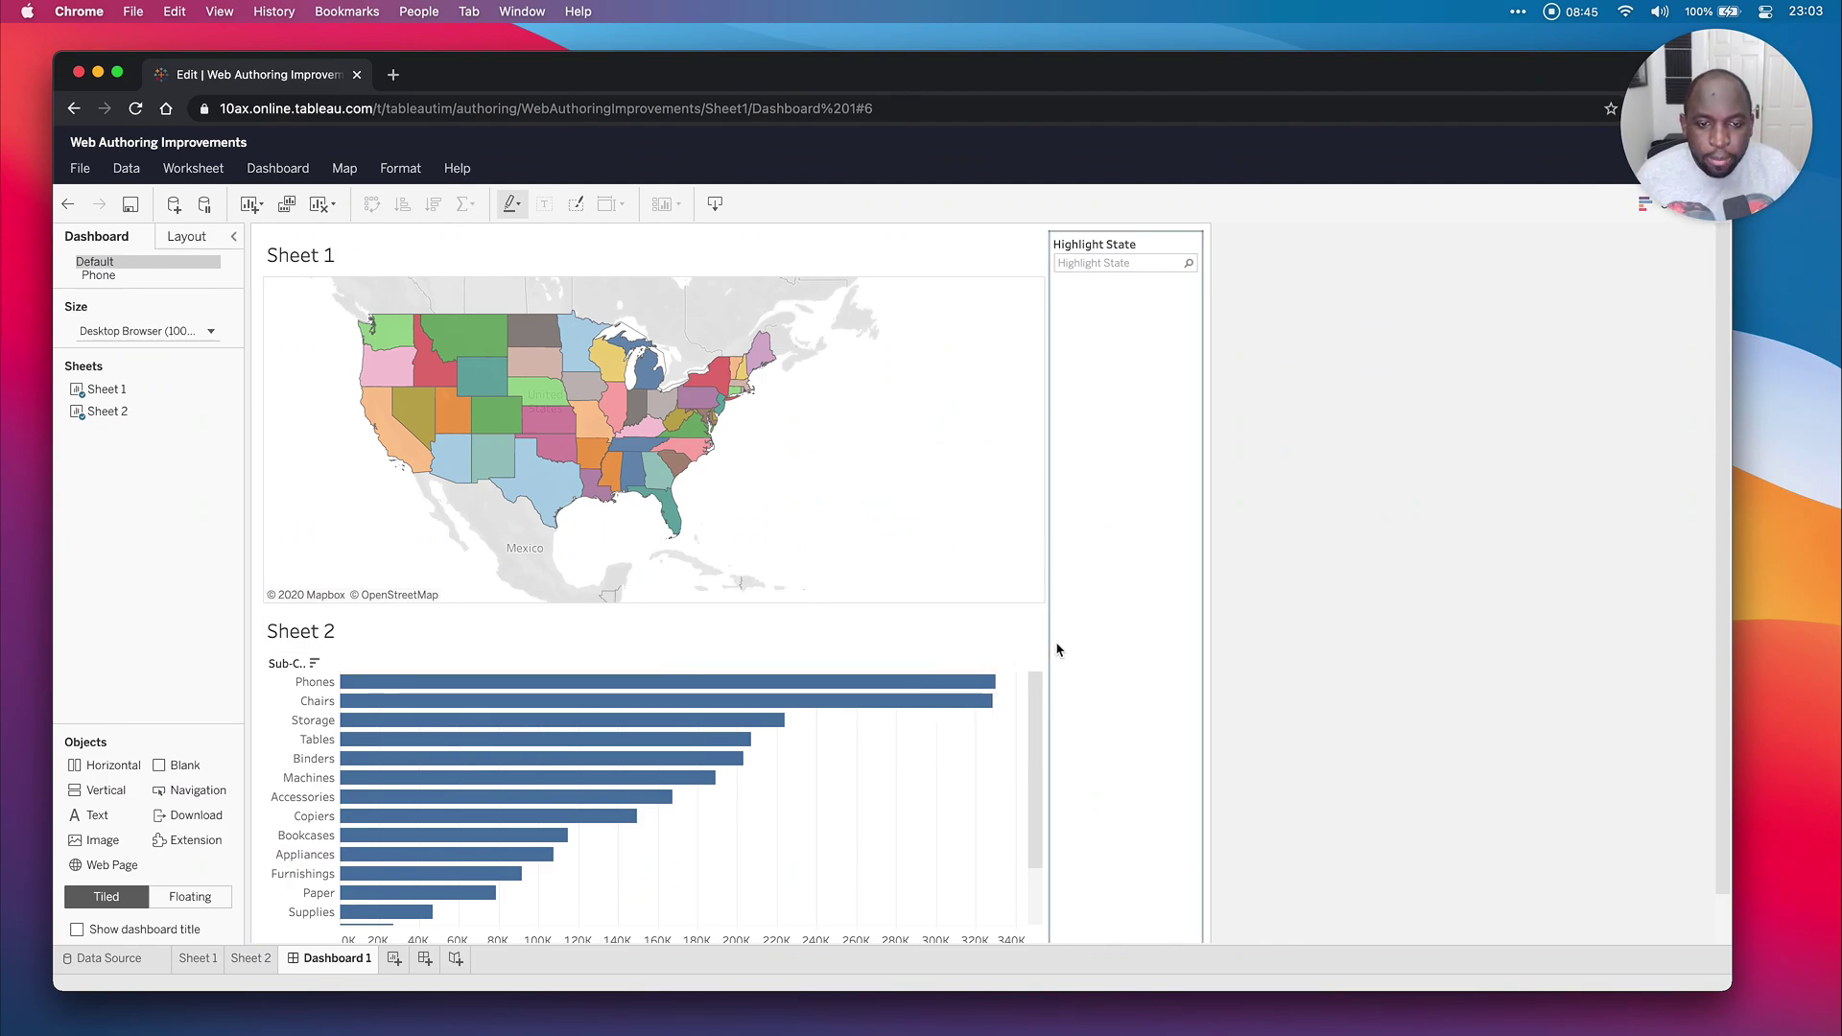
Show the bar chart's Segment filter card on the dashboard and uncheck Consumer.
click(1034, 671)
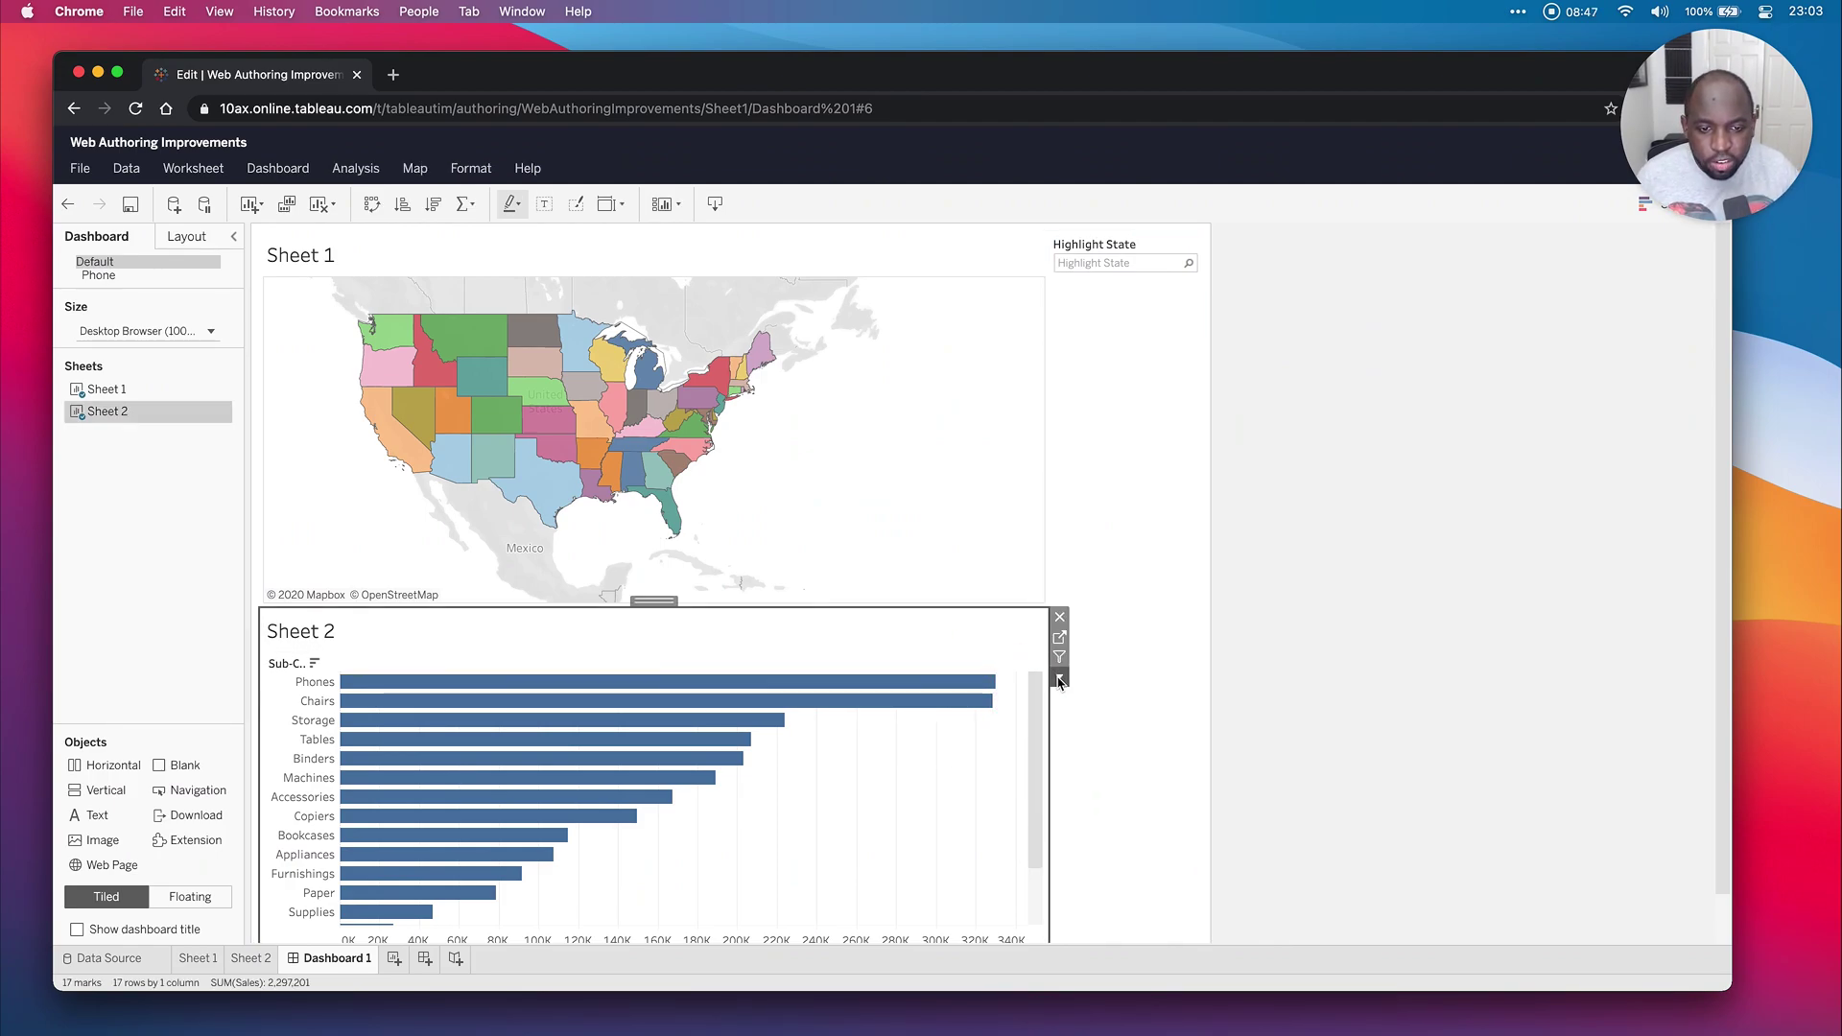
click(1059, 680)
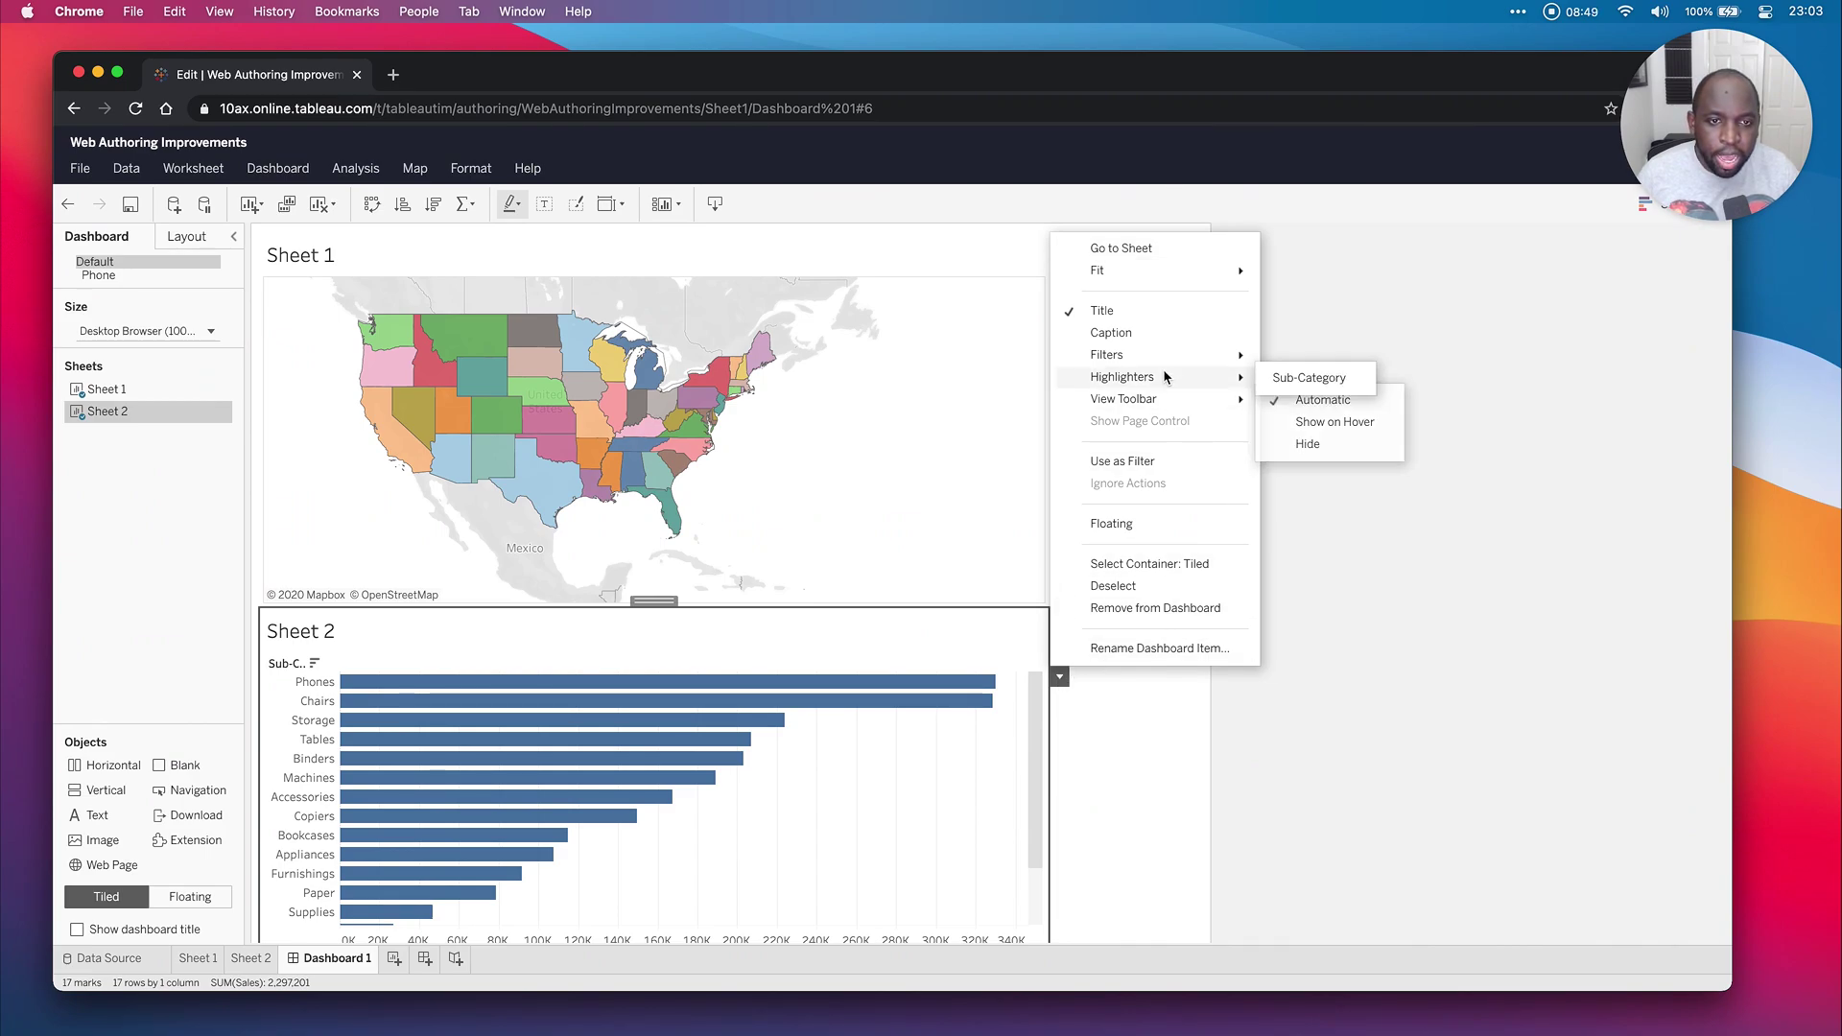
mouse_move(1157, 352)
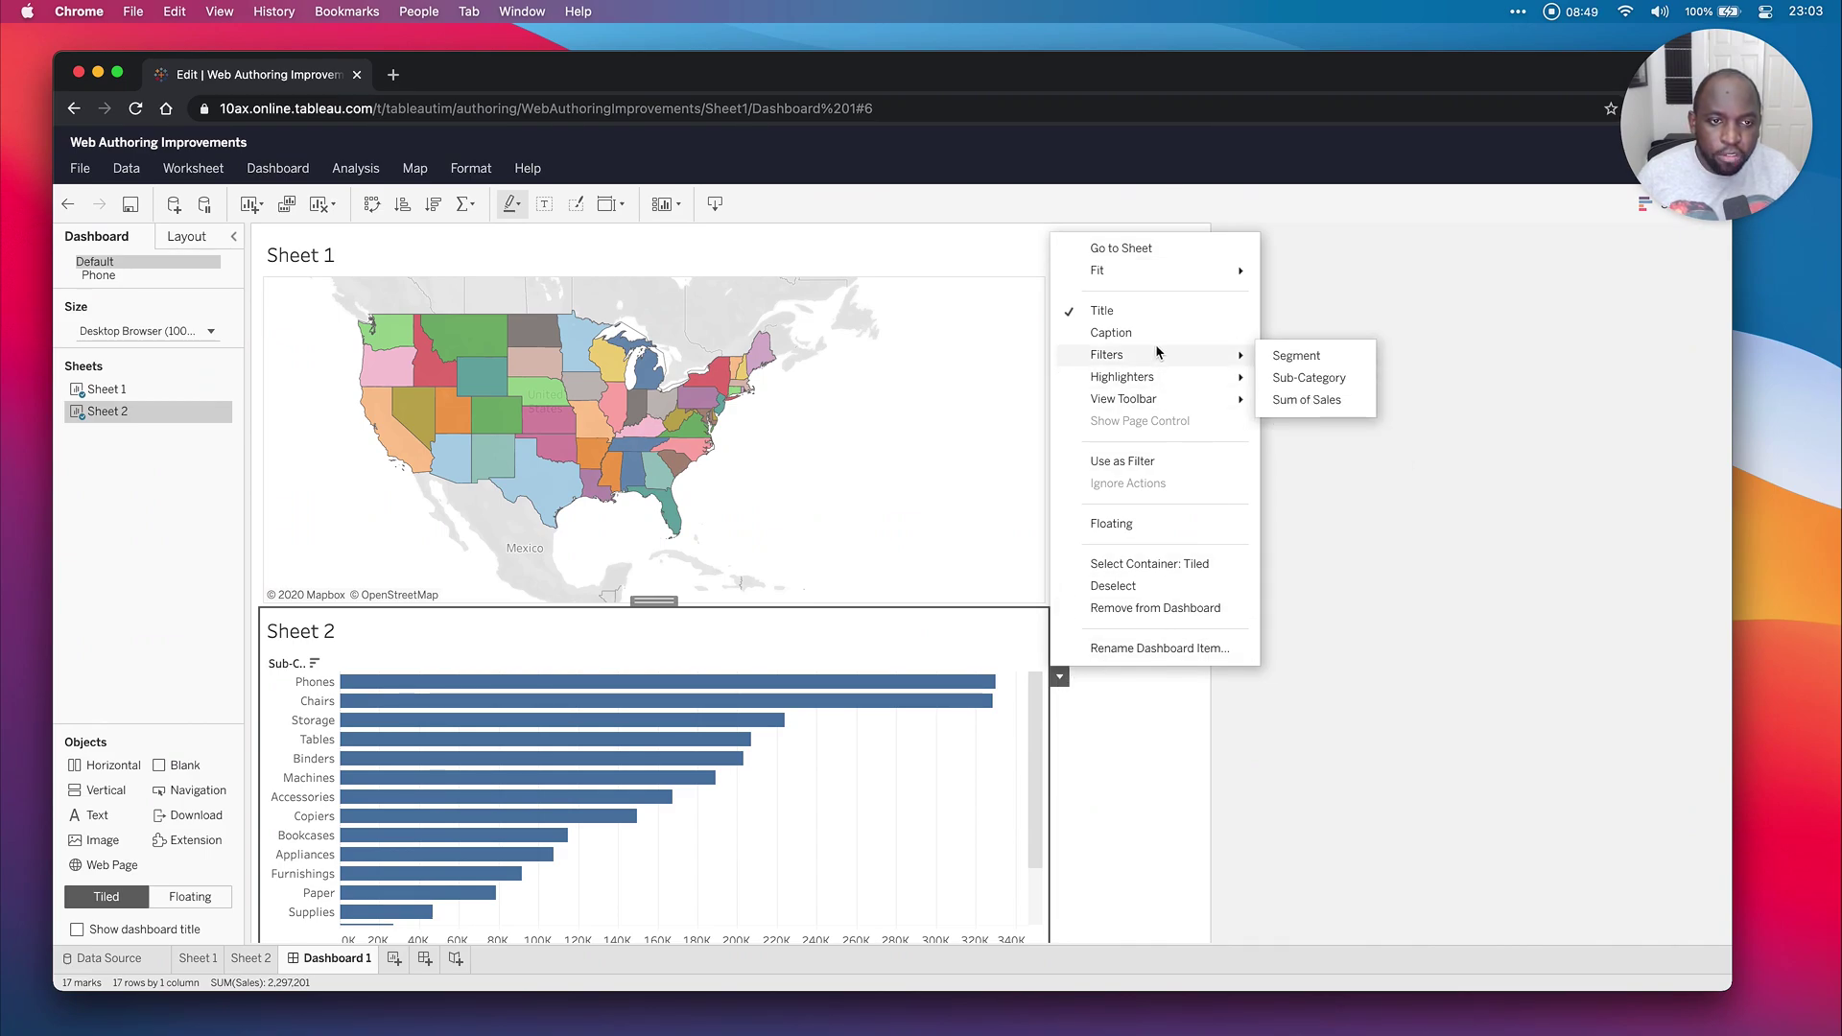
click(1309, 358)
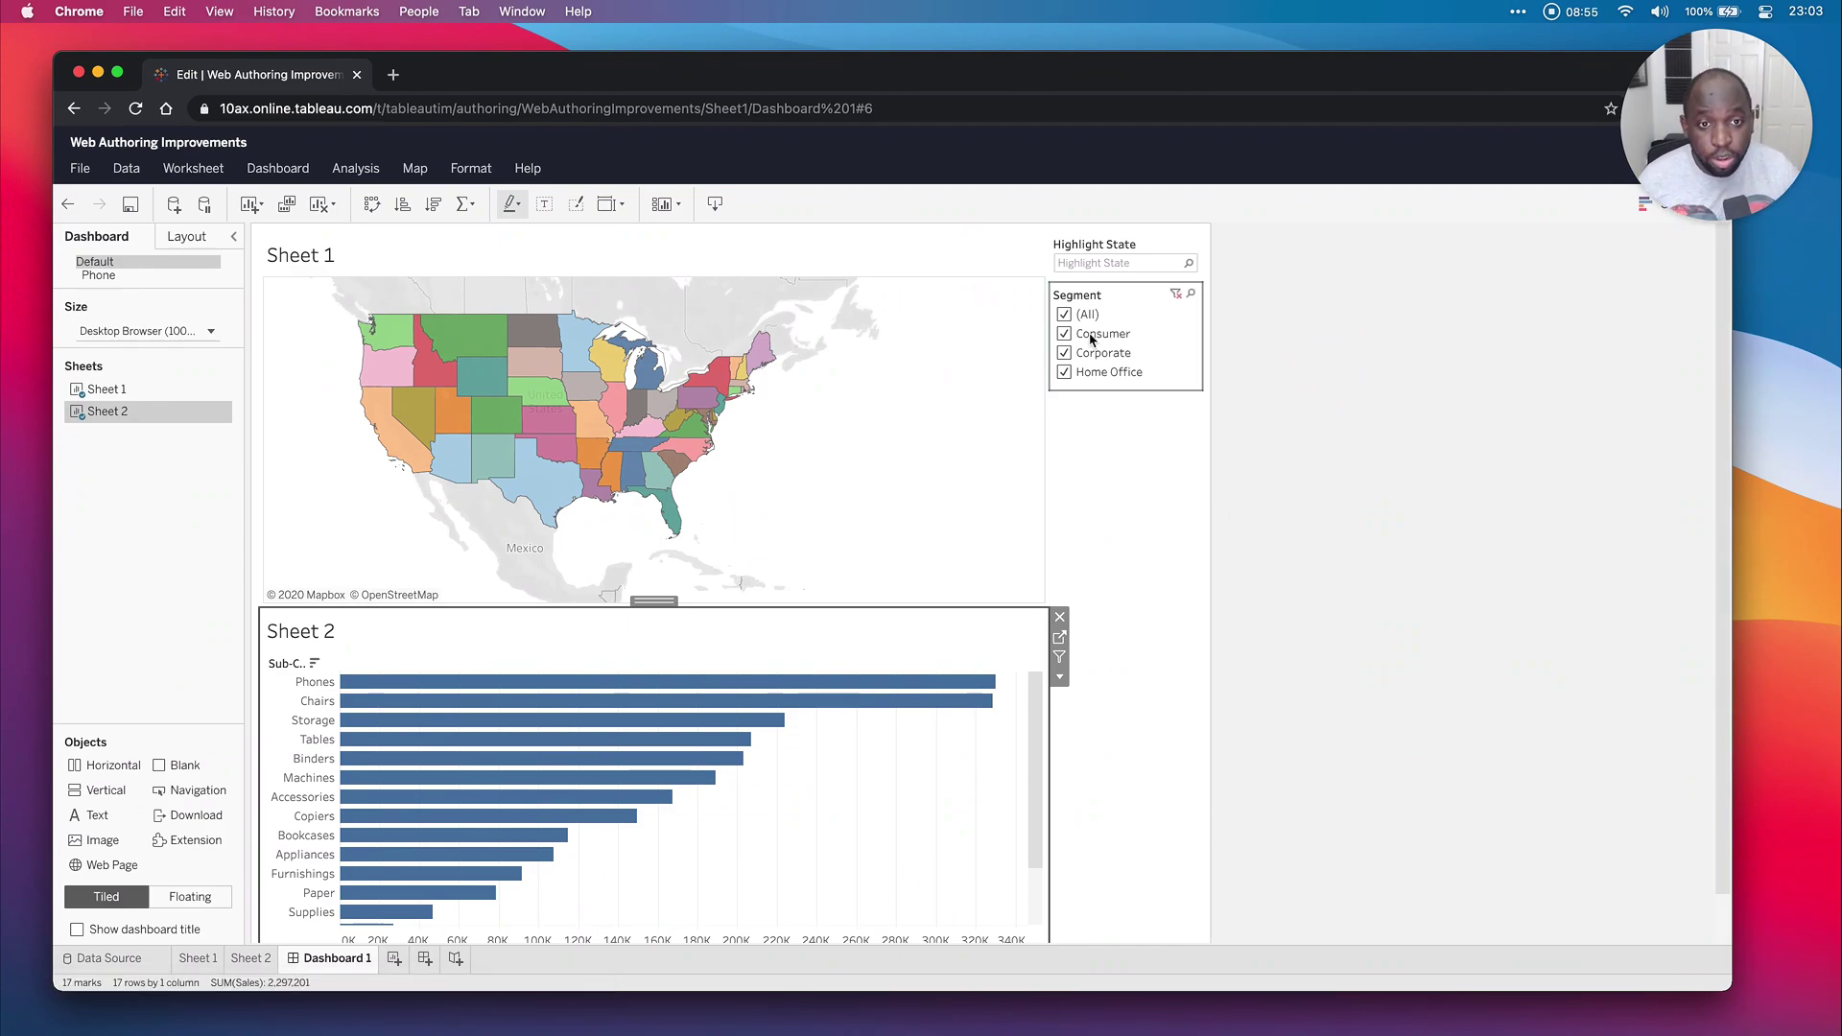
click(1064, 335)
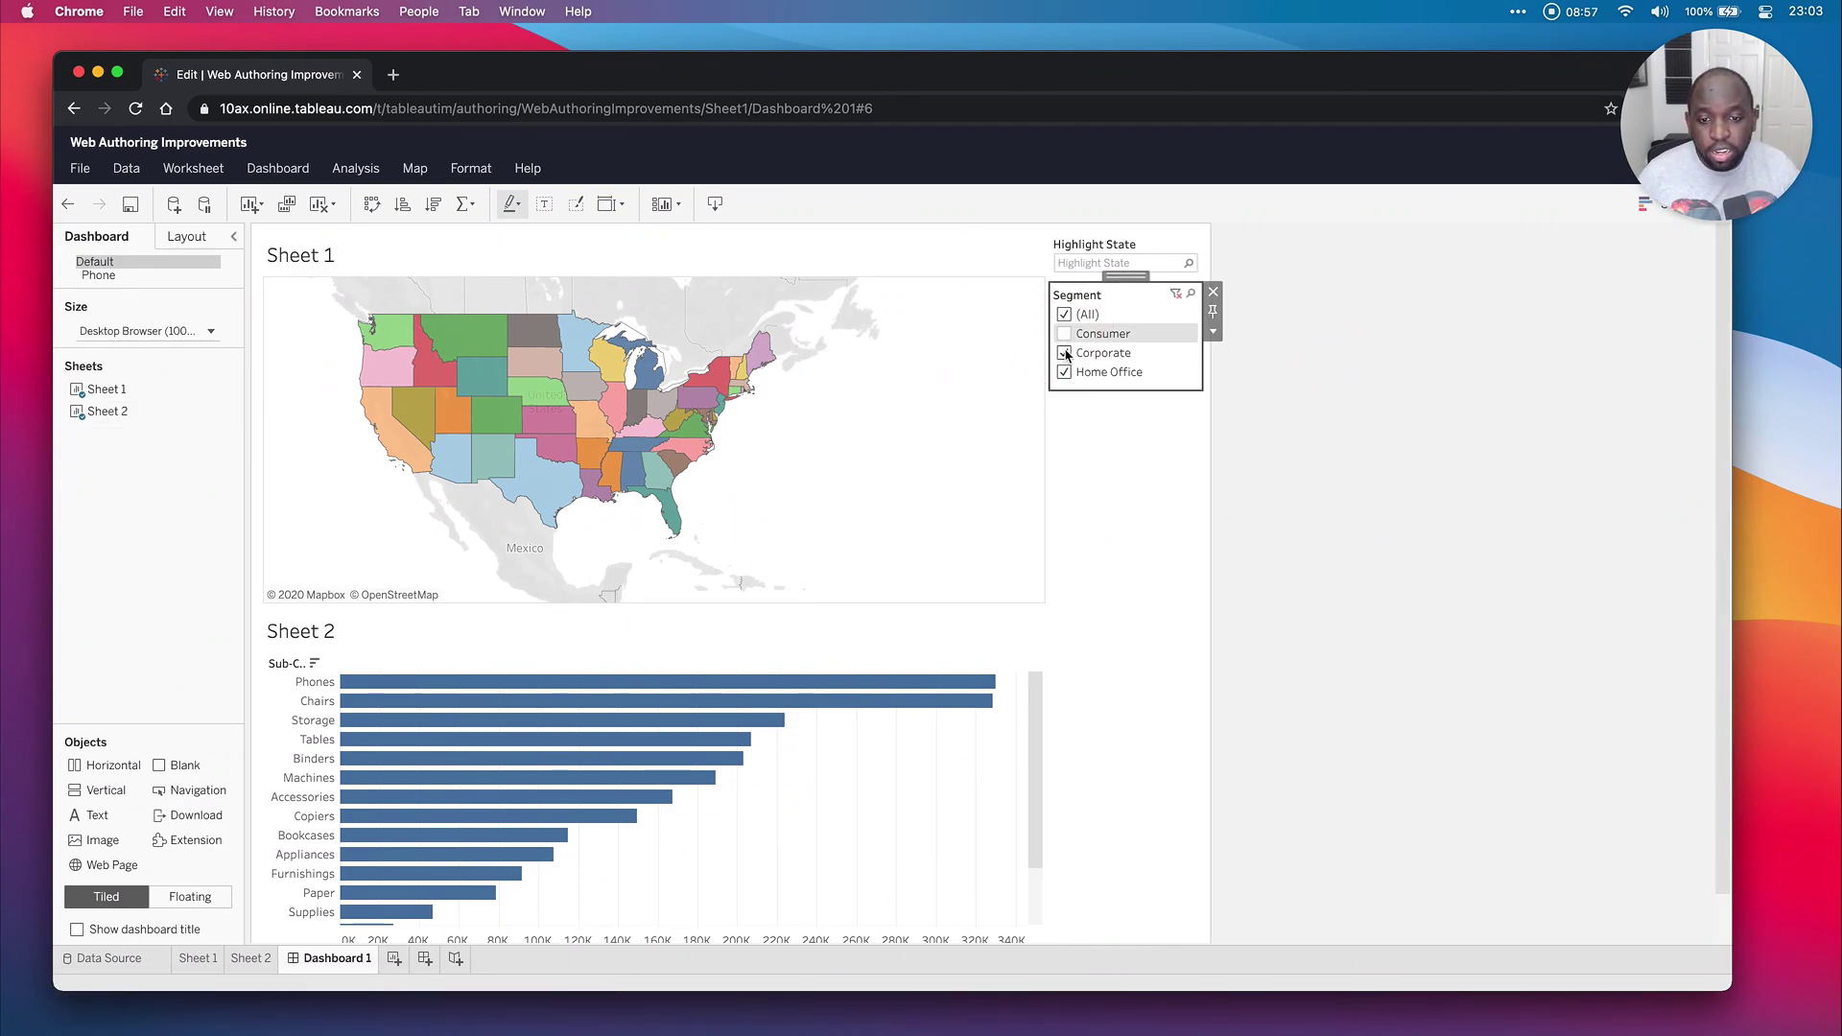
Recheck all Segment values and open Apply to Worksheets > Selected Worksheets for the filter.
click(1064, 353)
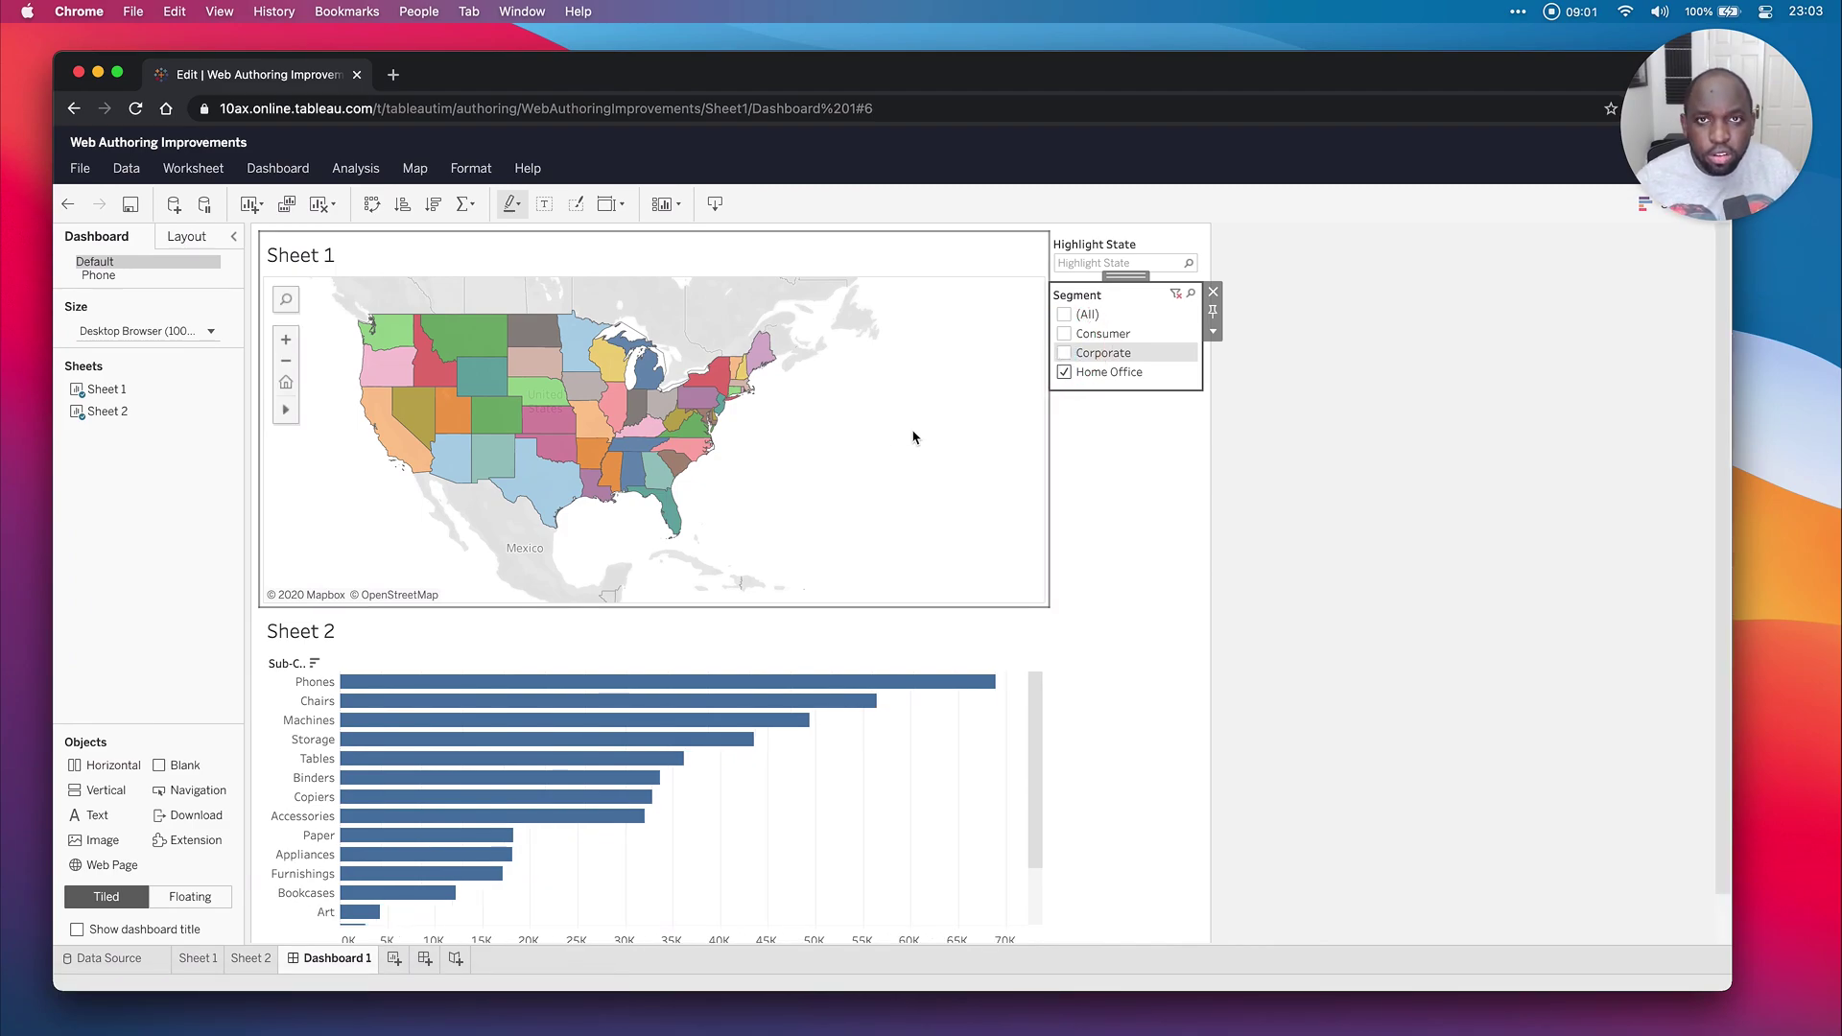
click(1064, 314)
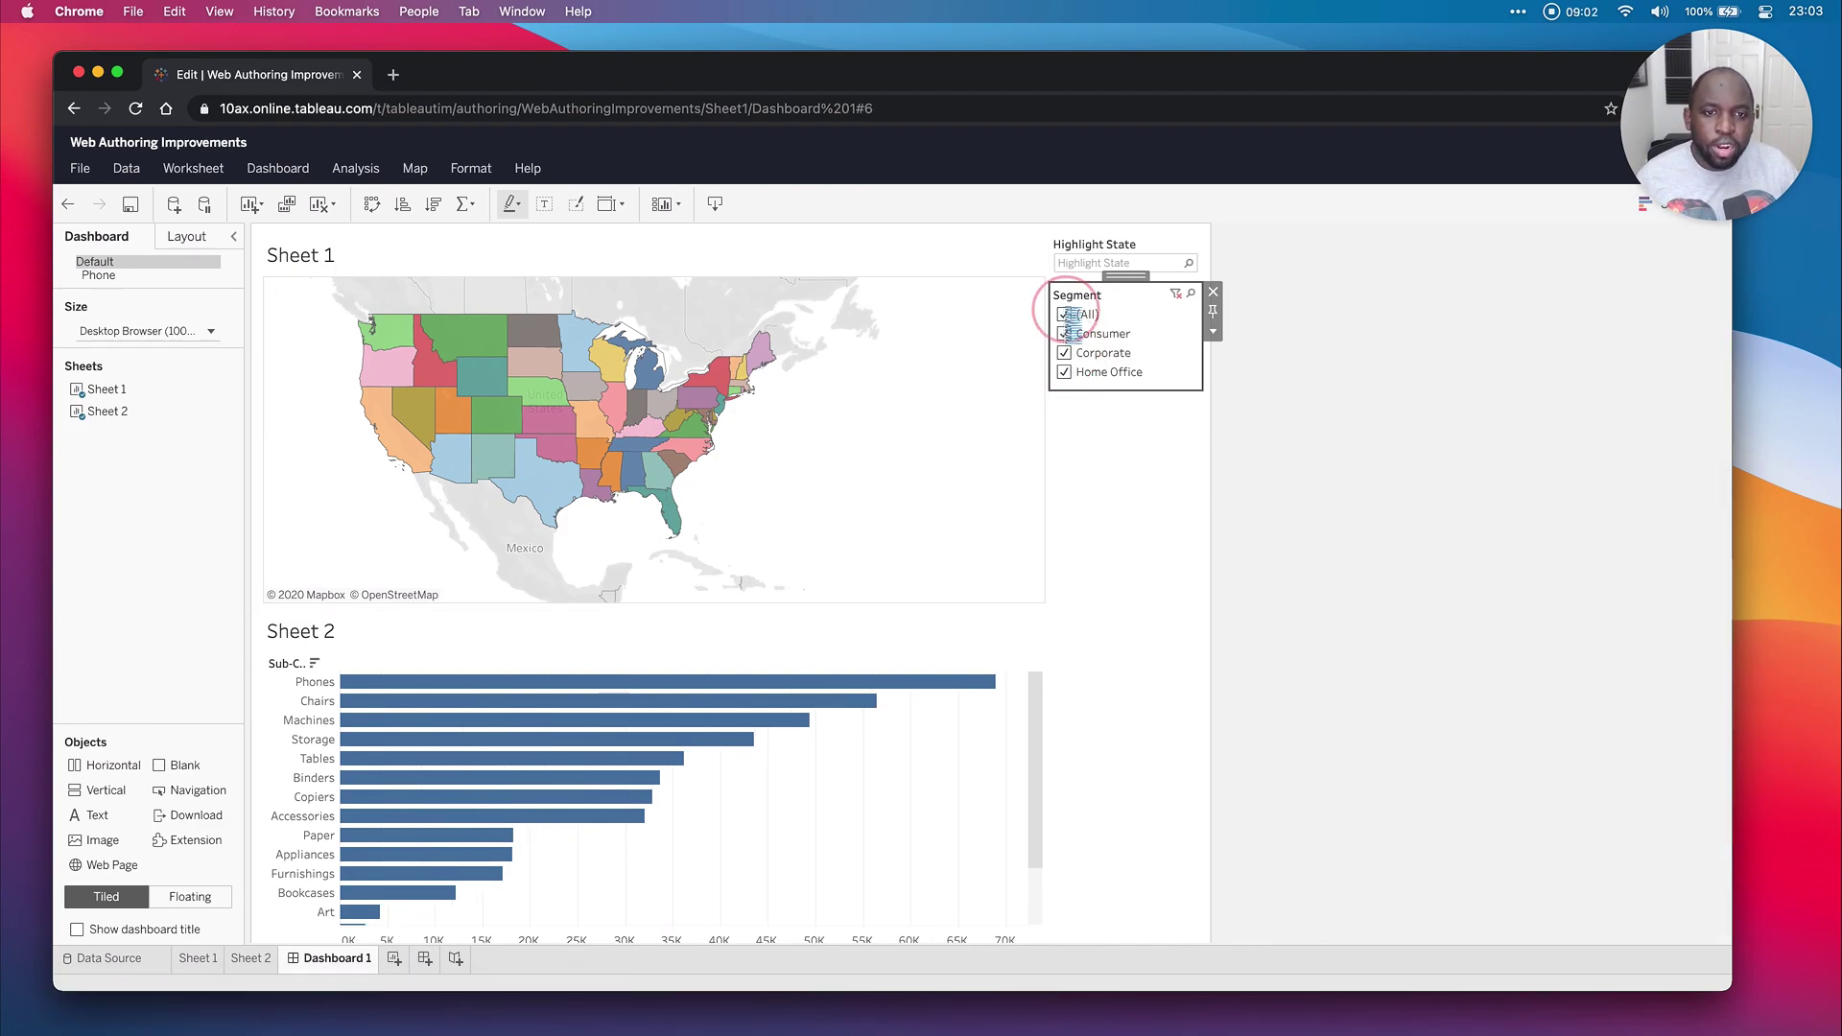
click(1214, 333)
mouse_move(1267, 379)
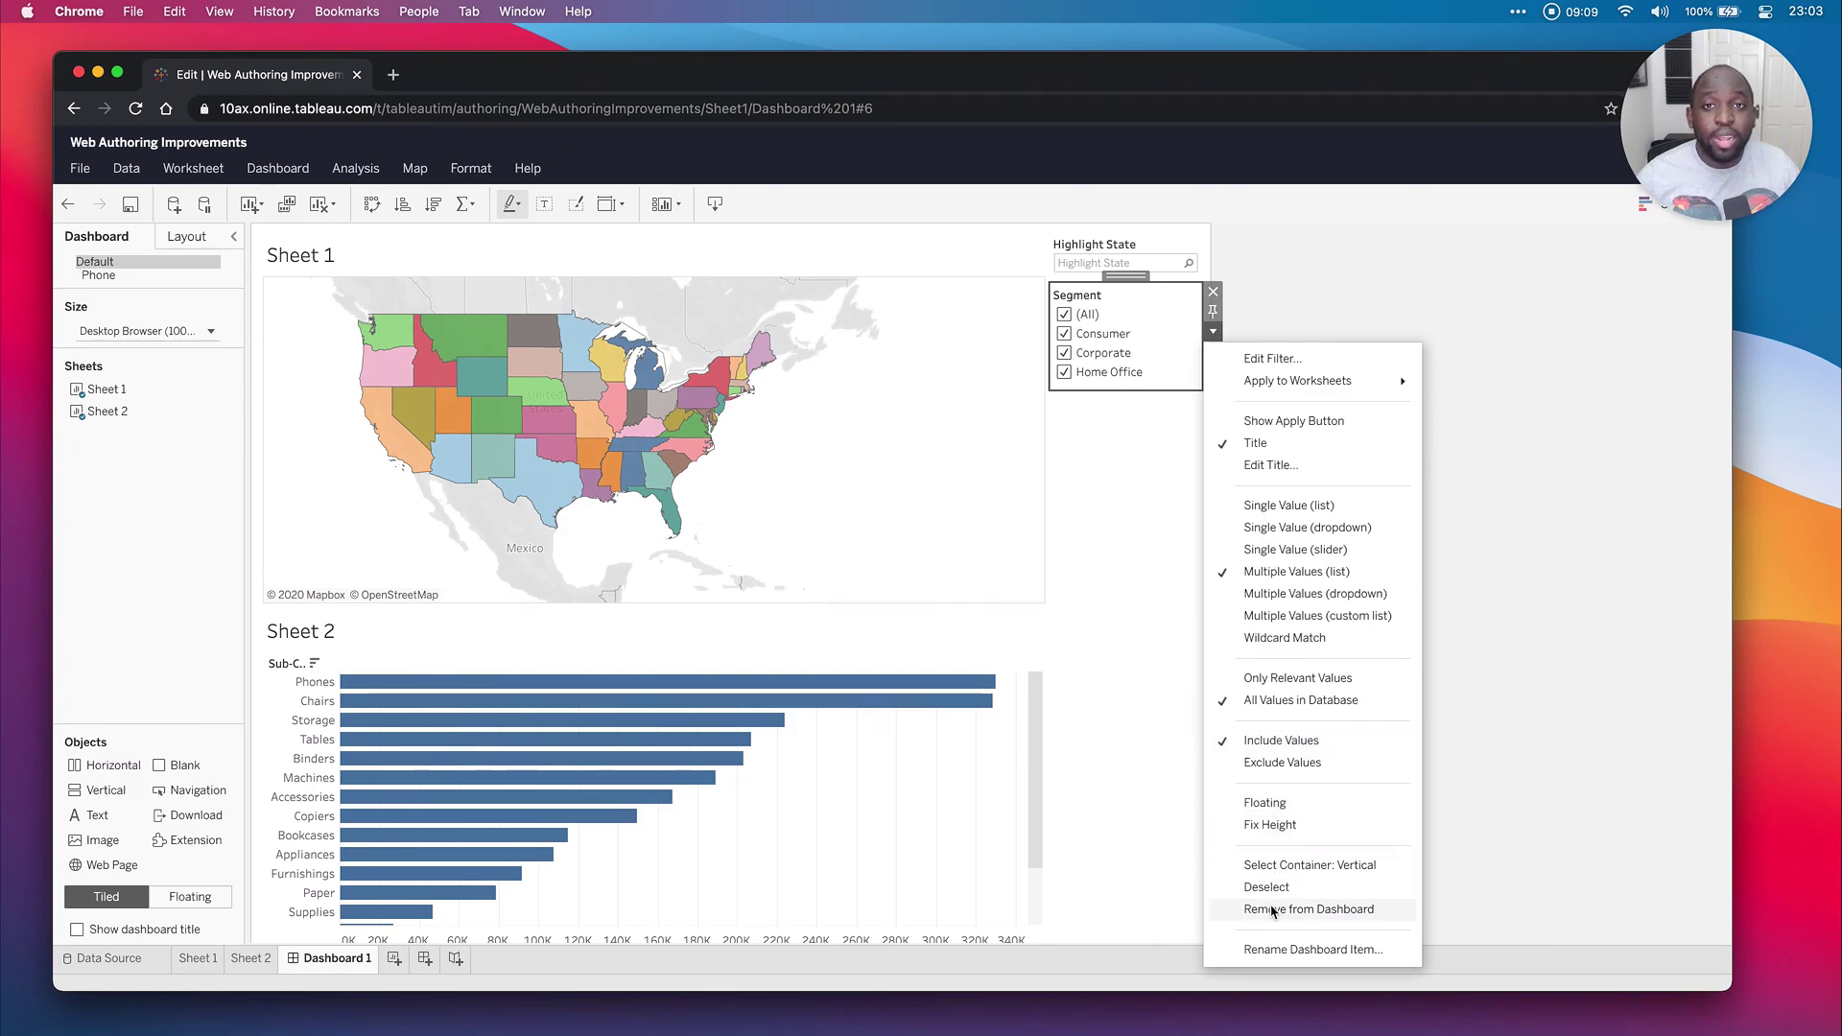
mouse_move(1346, 386)
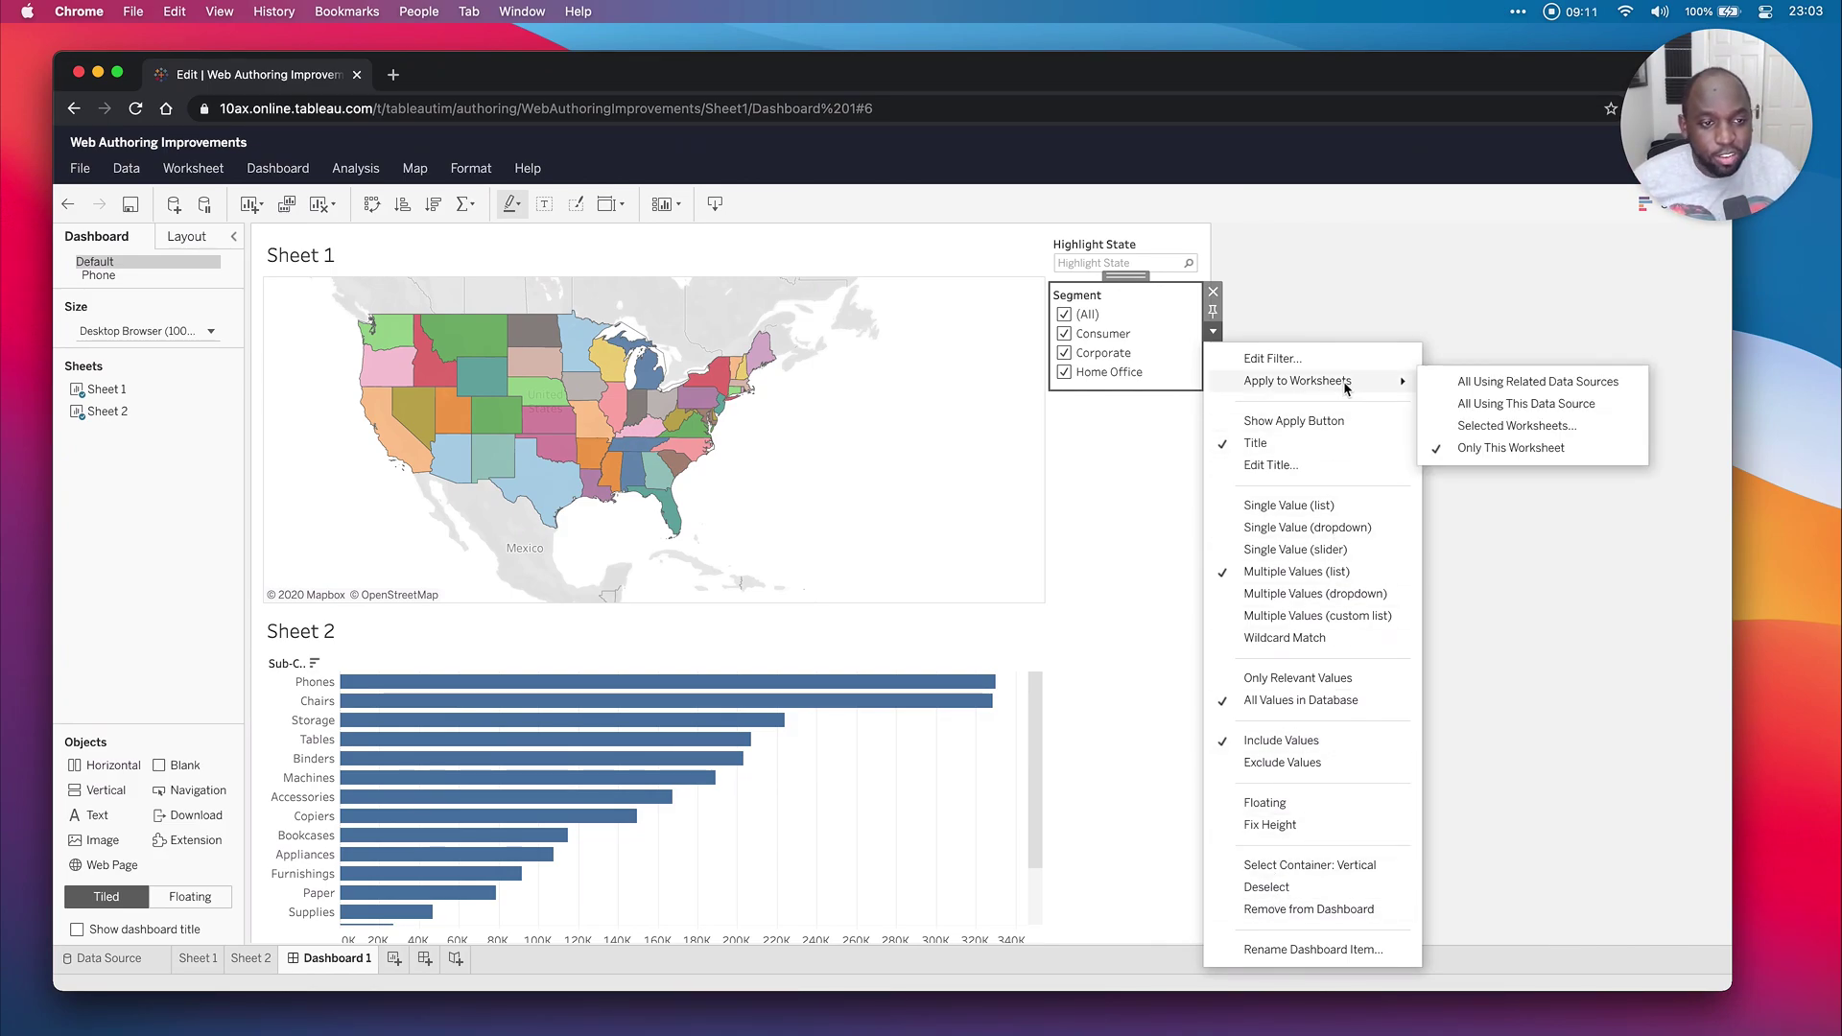
click(1556, 435)
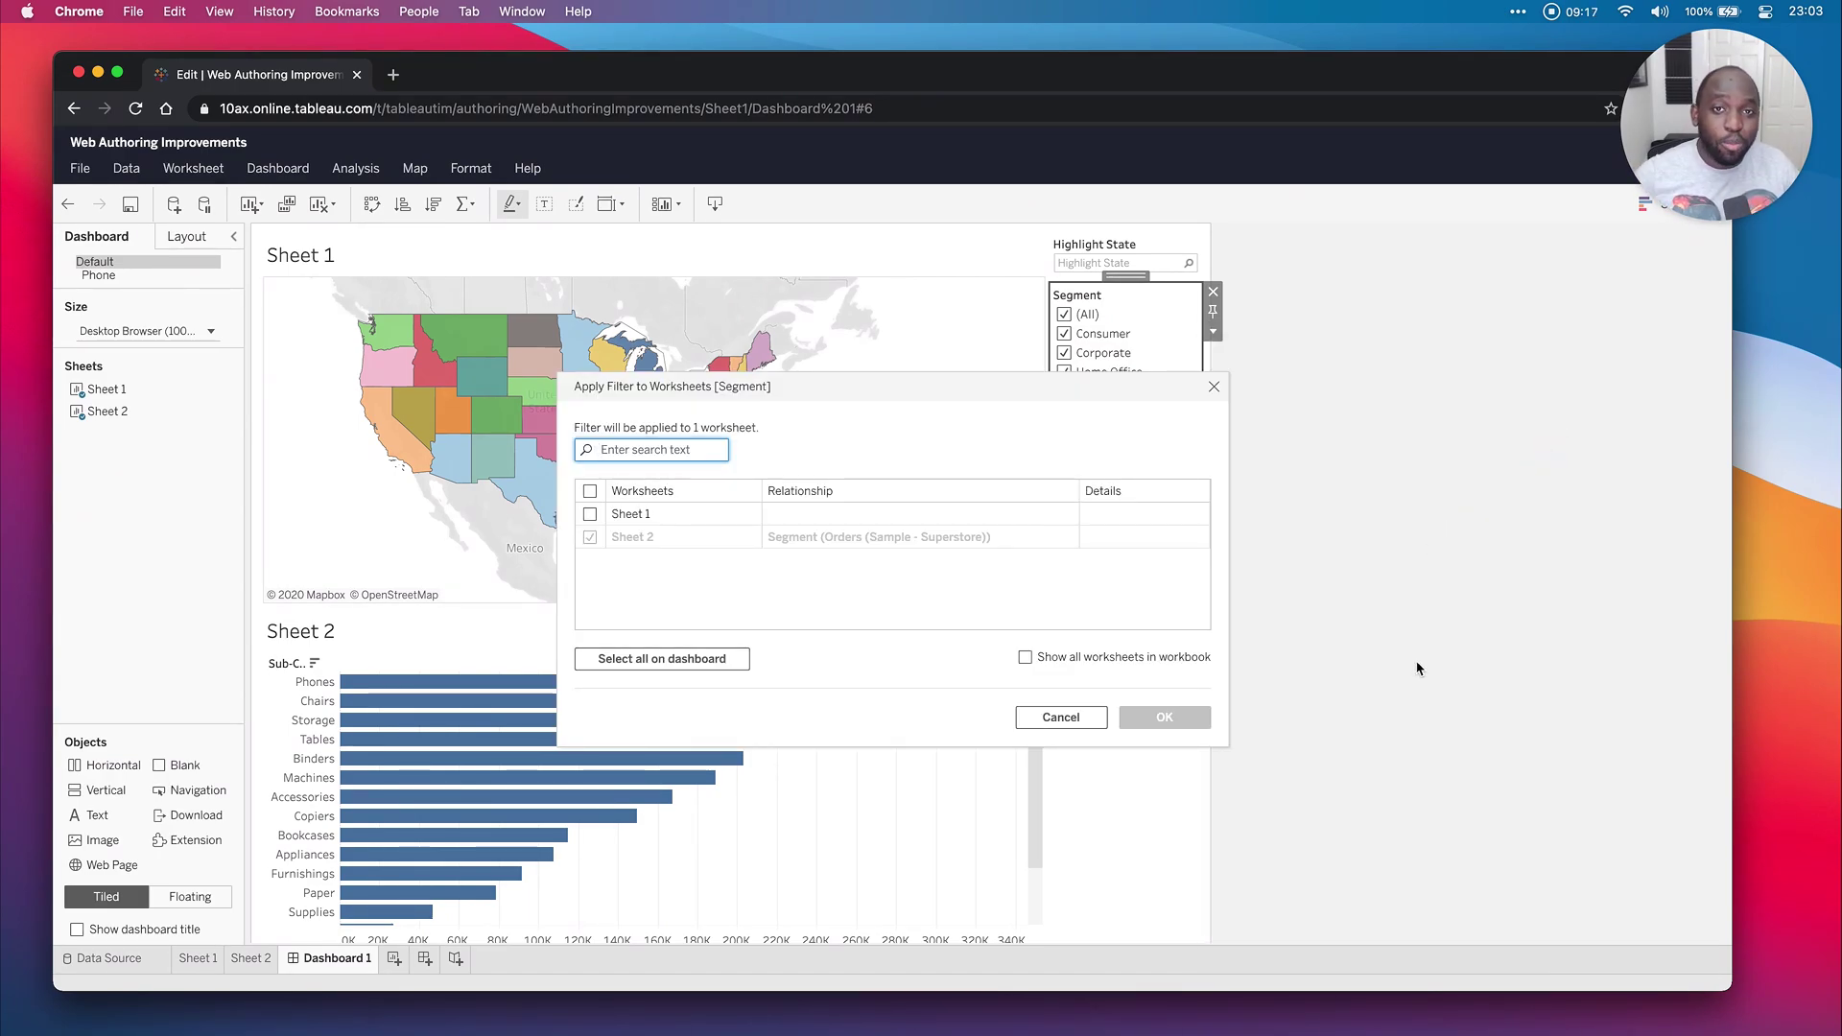
Apply the Segment filter to both Sheet 1 and Sheet 2, keeping only Consumer and Corporate checked.
click(591, 515)
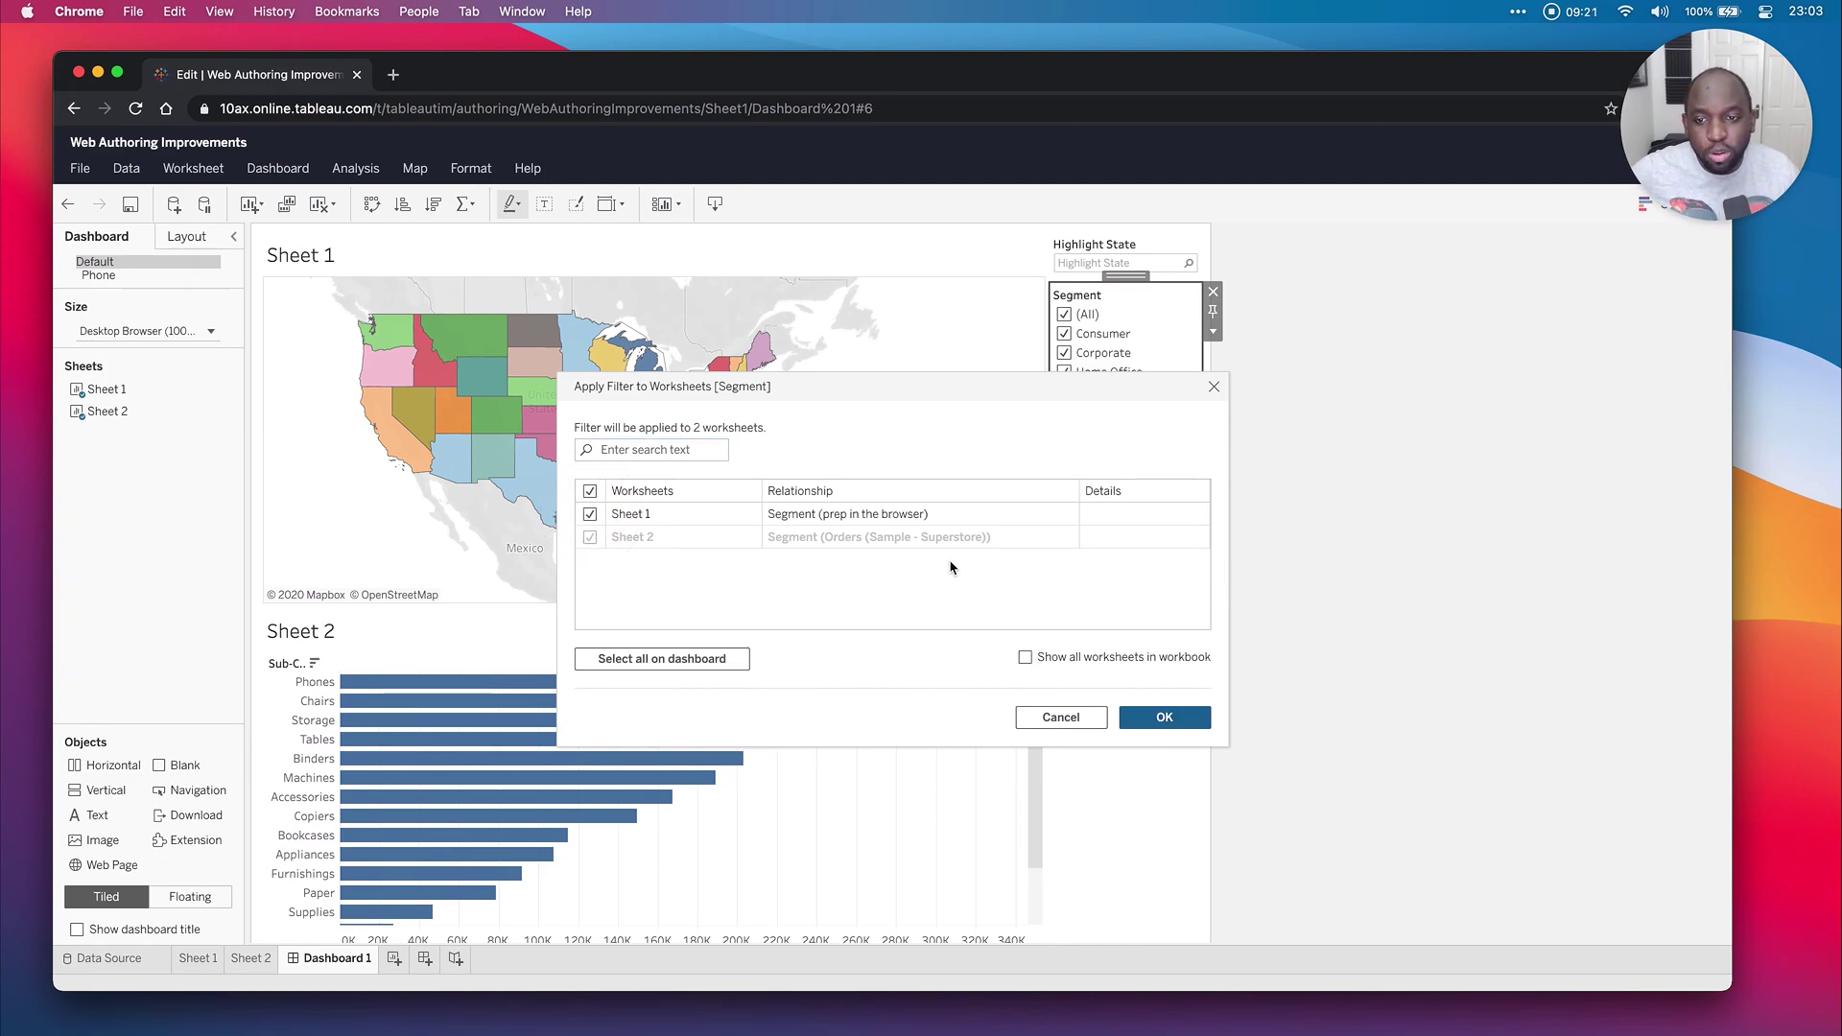
click(1164, 718)
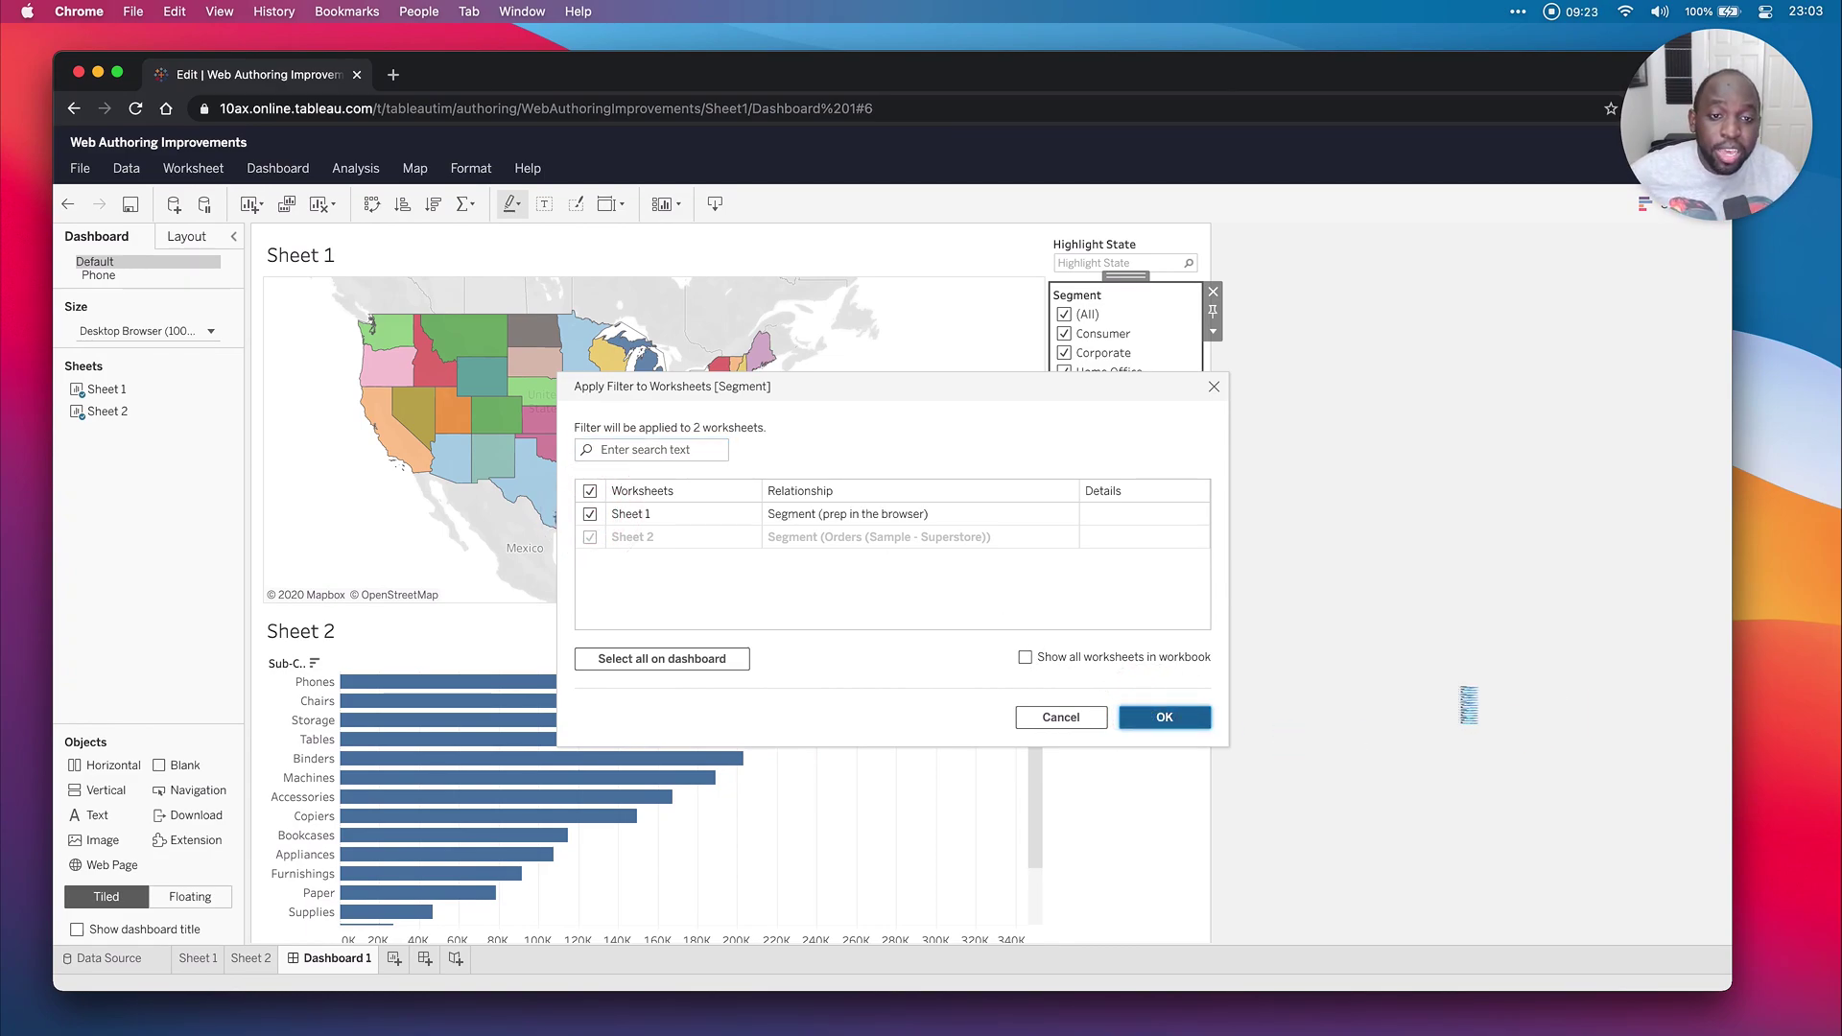
click(1077, 317)
click(1070, 334)
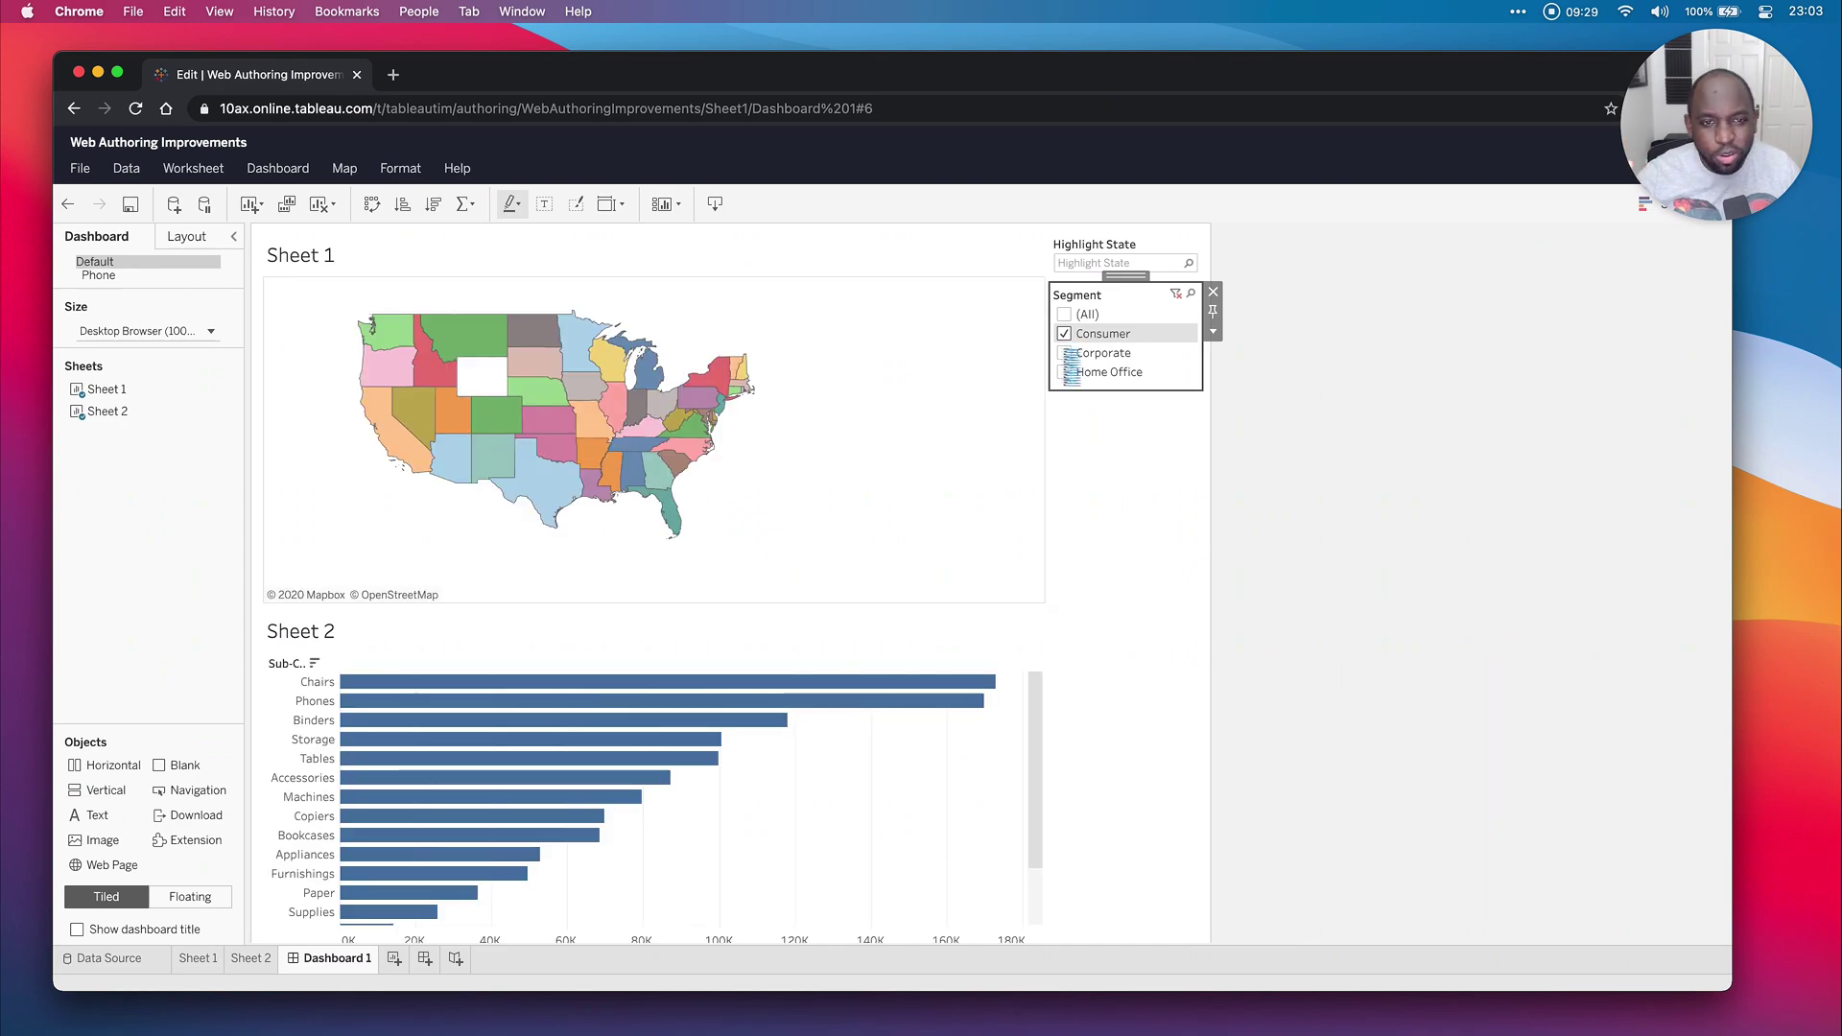
click(1065, 354)
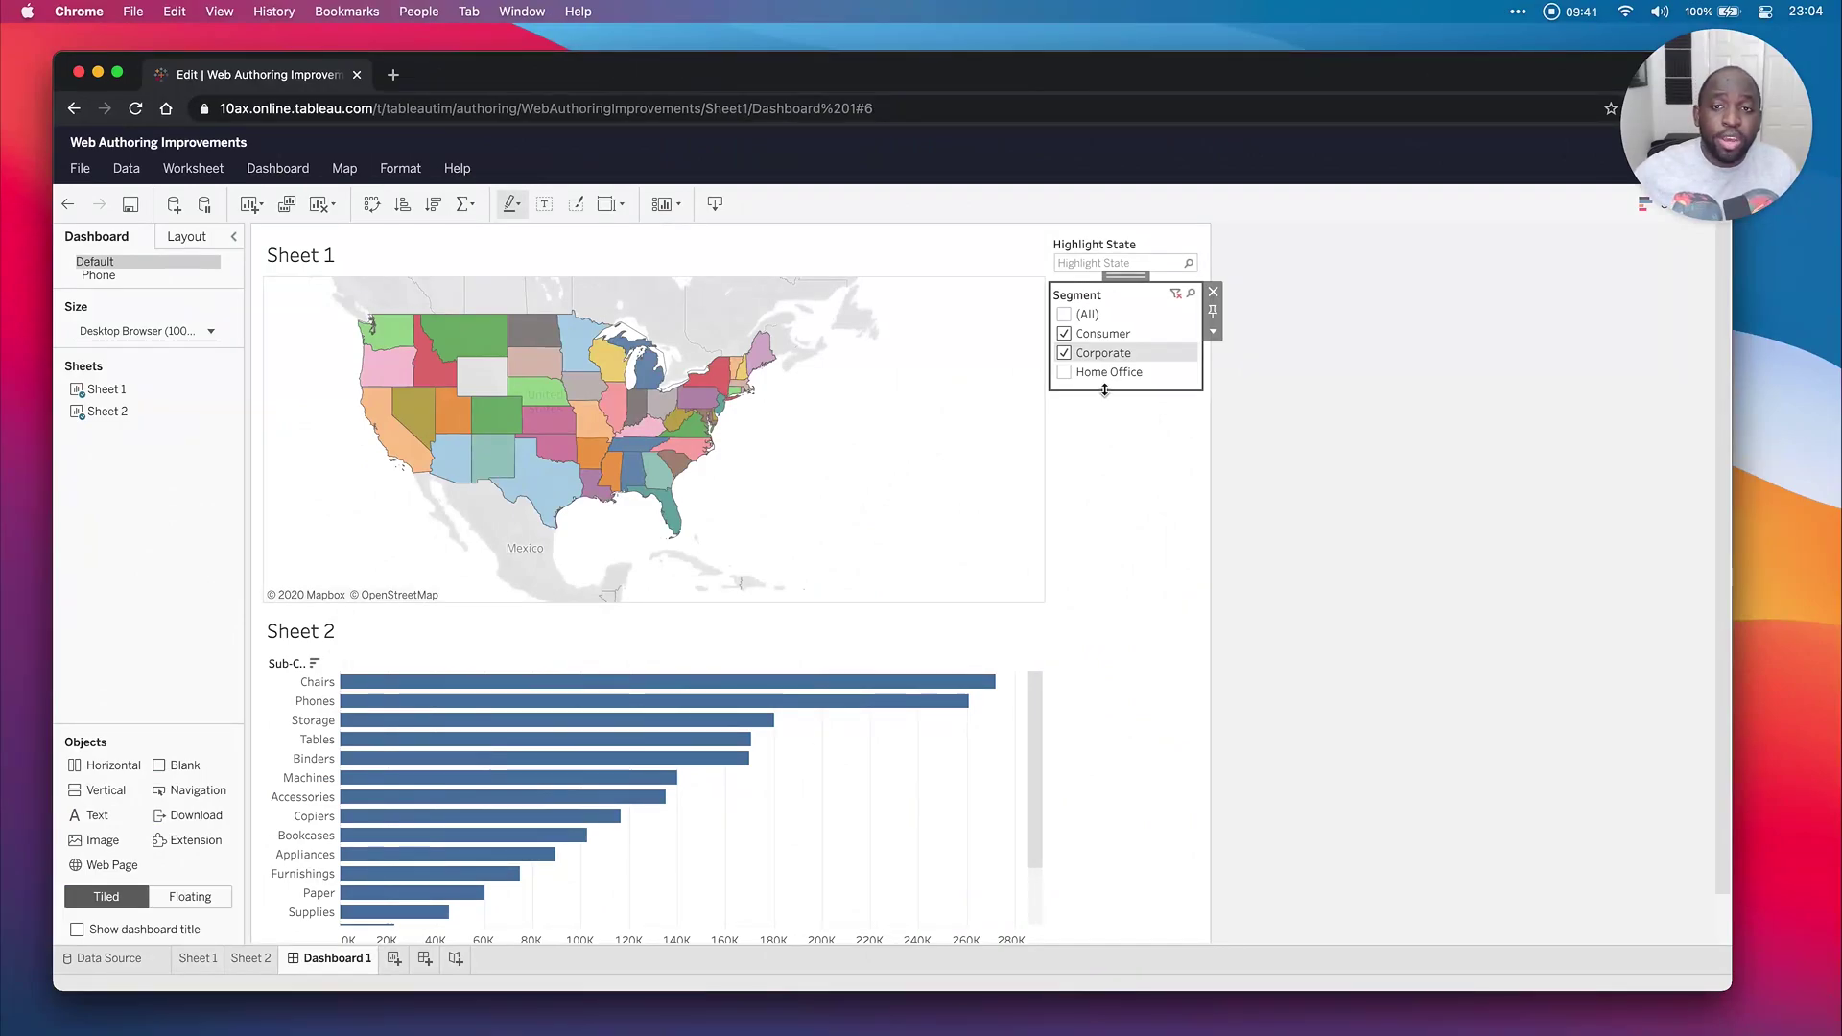
click(1007, 427)
Open Sheet 1 from the dashboard and radial-select the eastern states on the map.
click(1060, 261)
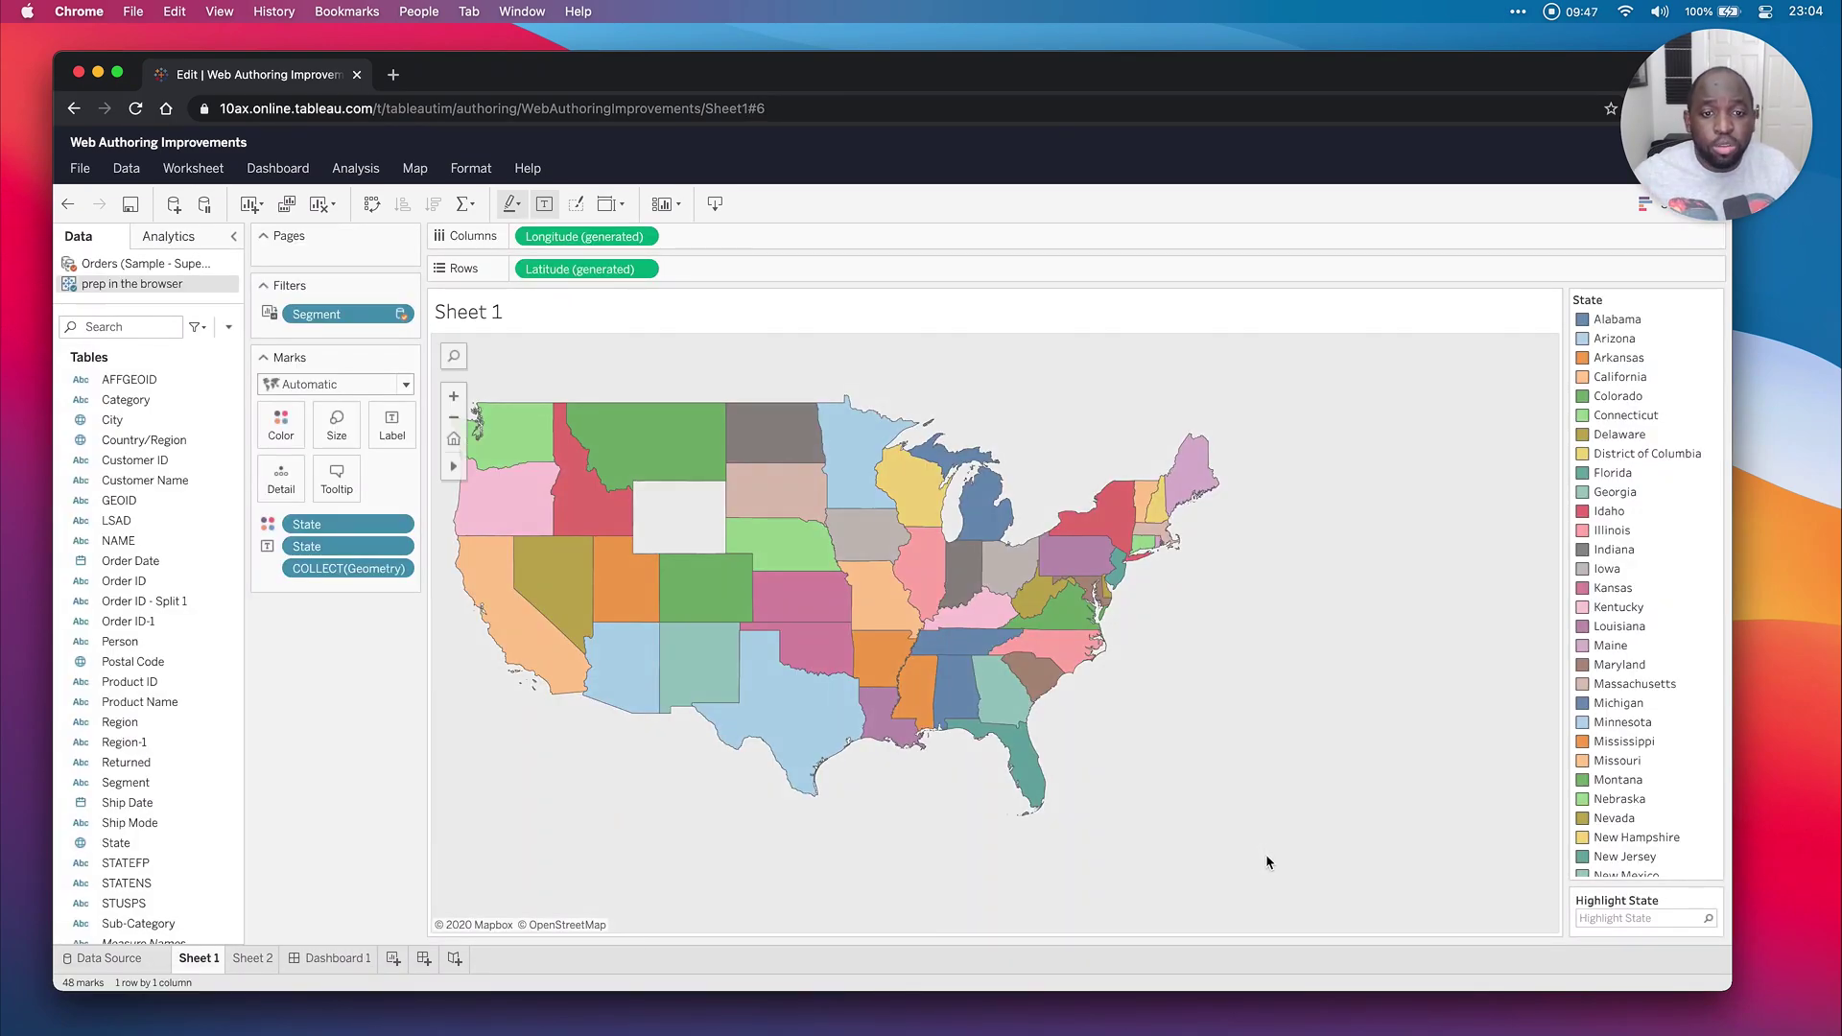
drag(1192, 530, 1379, 781)
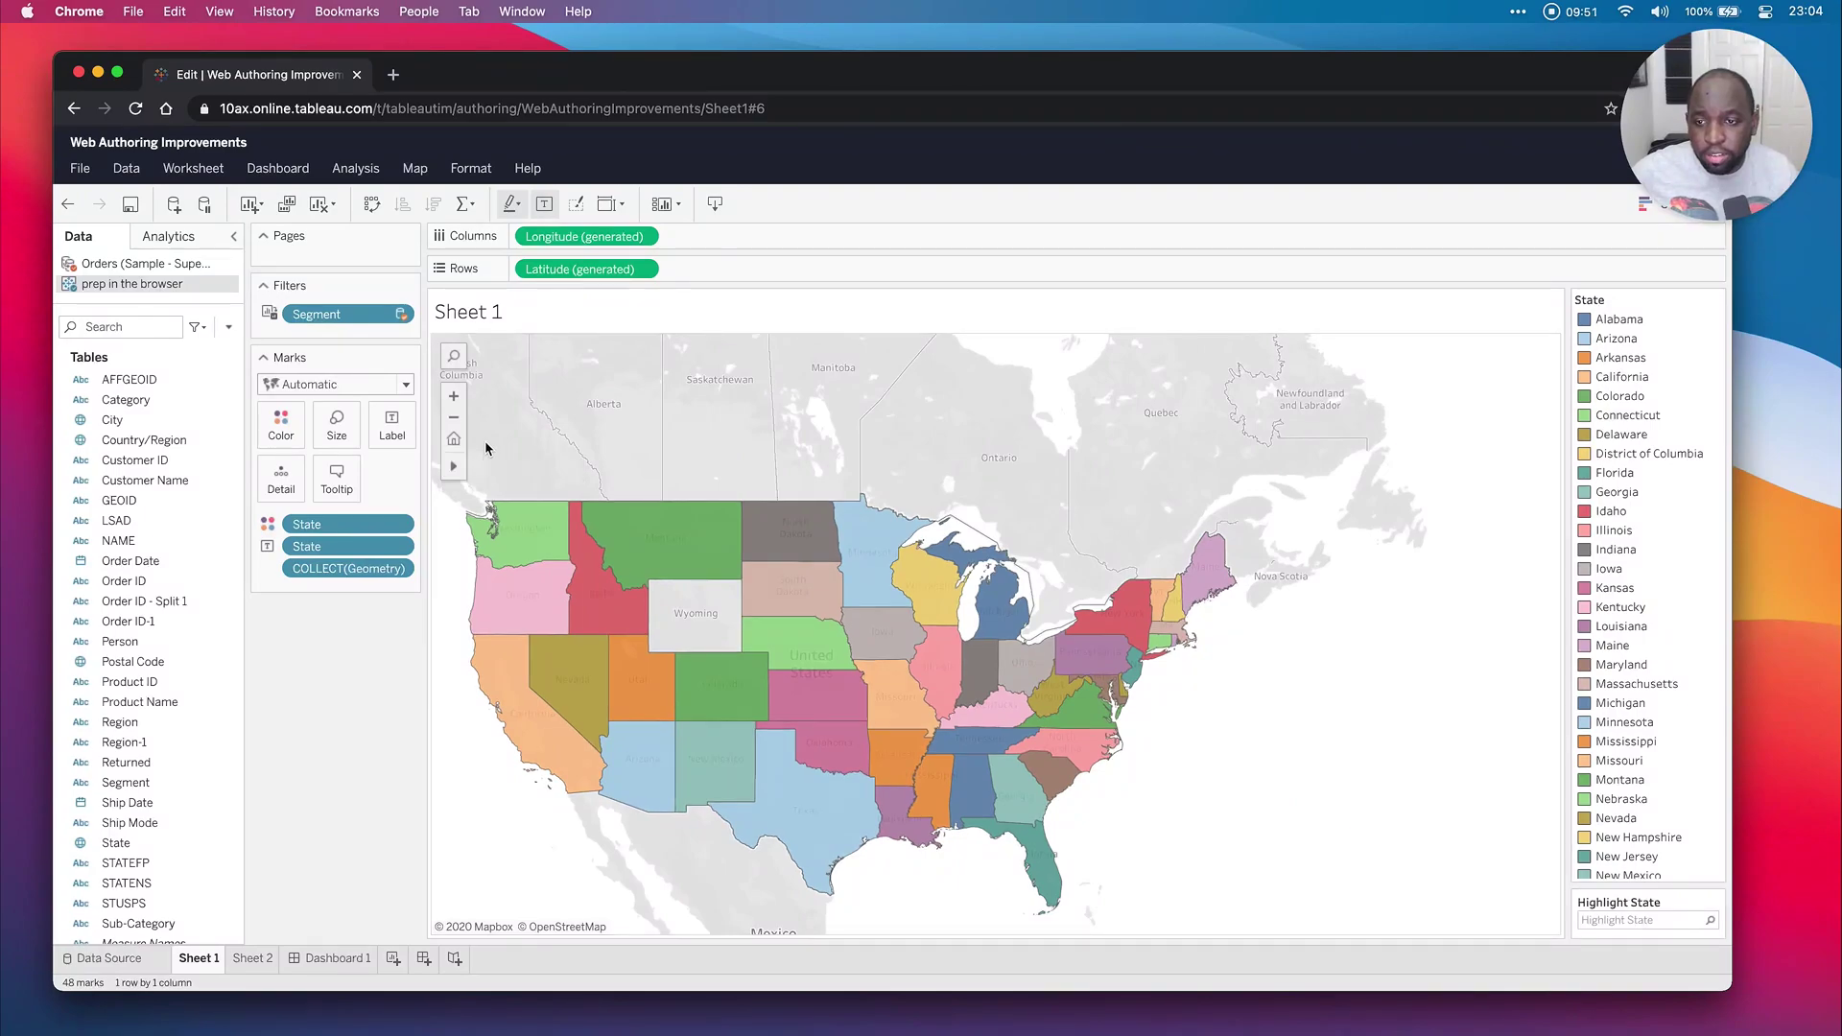
mouse_move(454, 466)
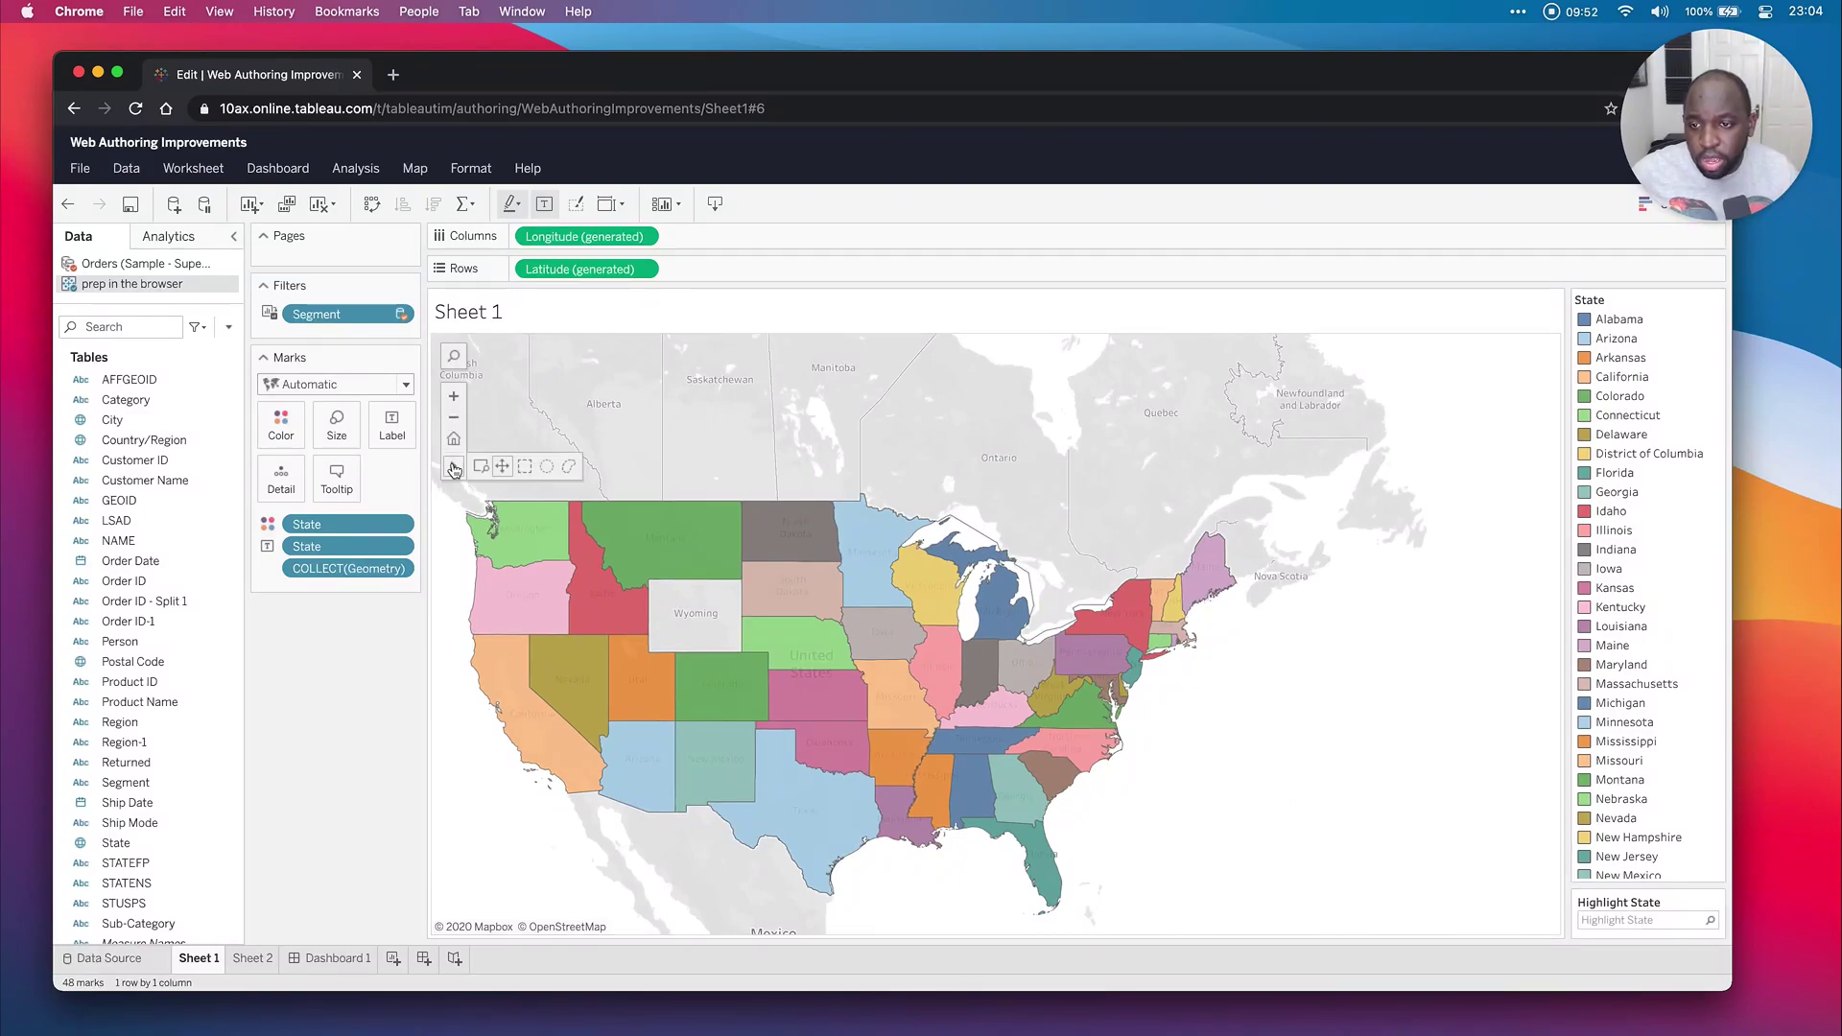
click(546, 469)
drag(1059, 584, 1142, 705)
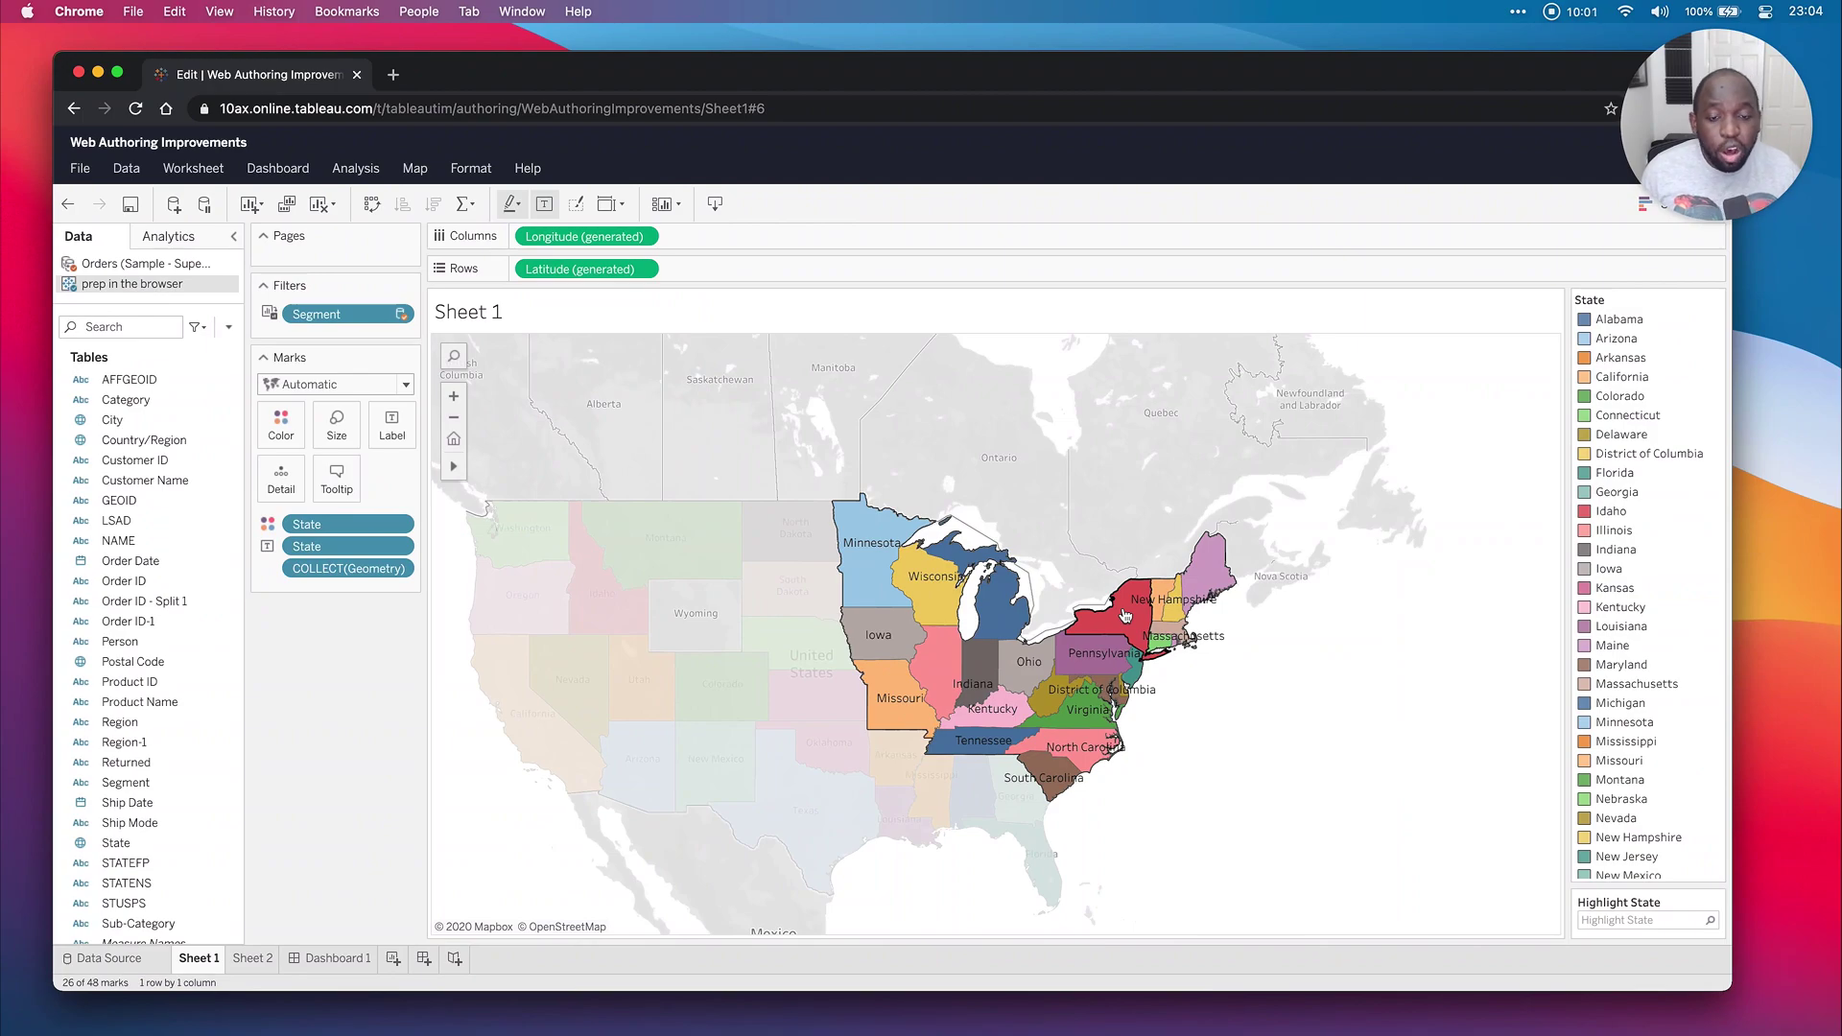
Create a new State Set from the 26 selected states.
mouse_move(1125, 615)
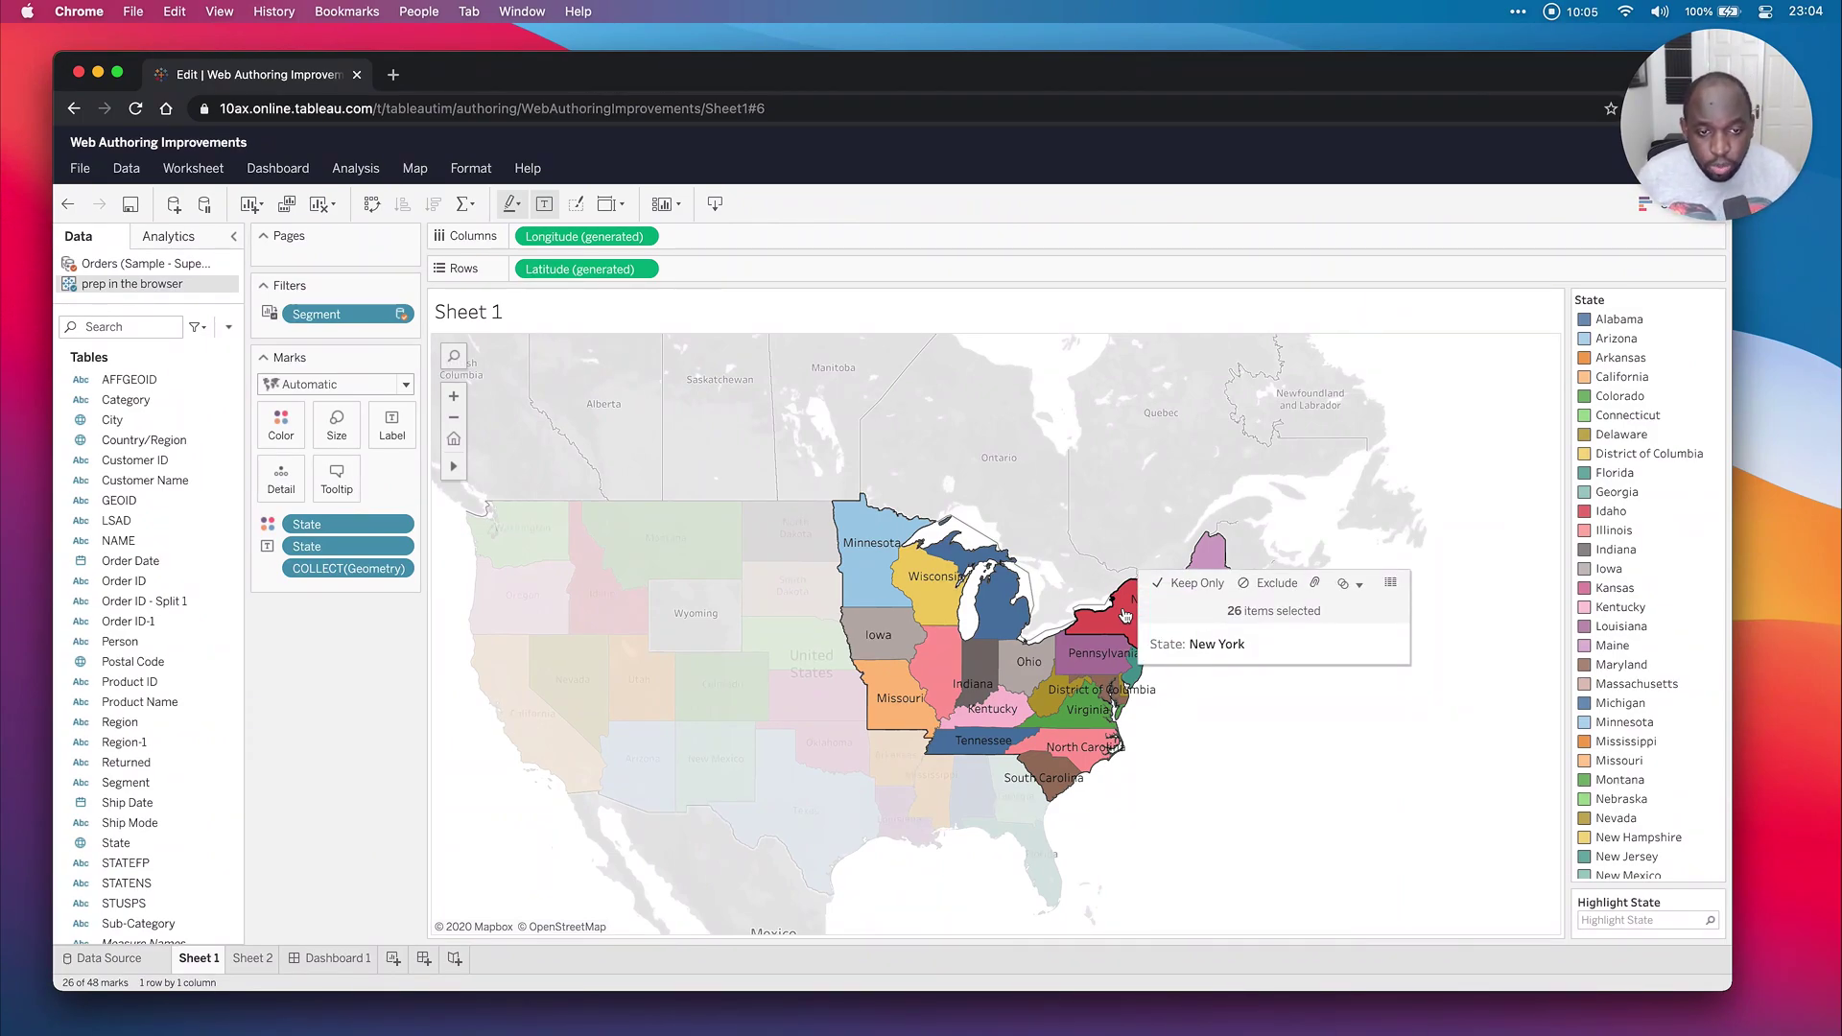
click(1360, 587)
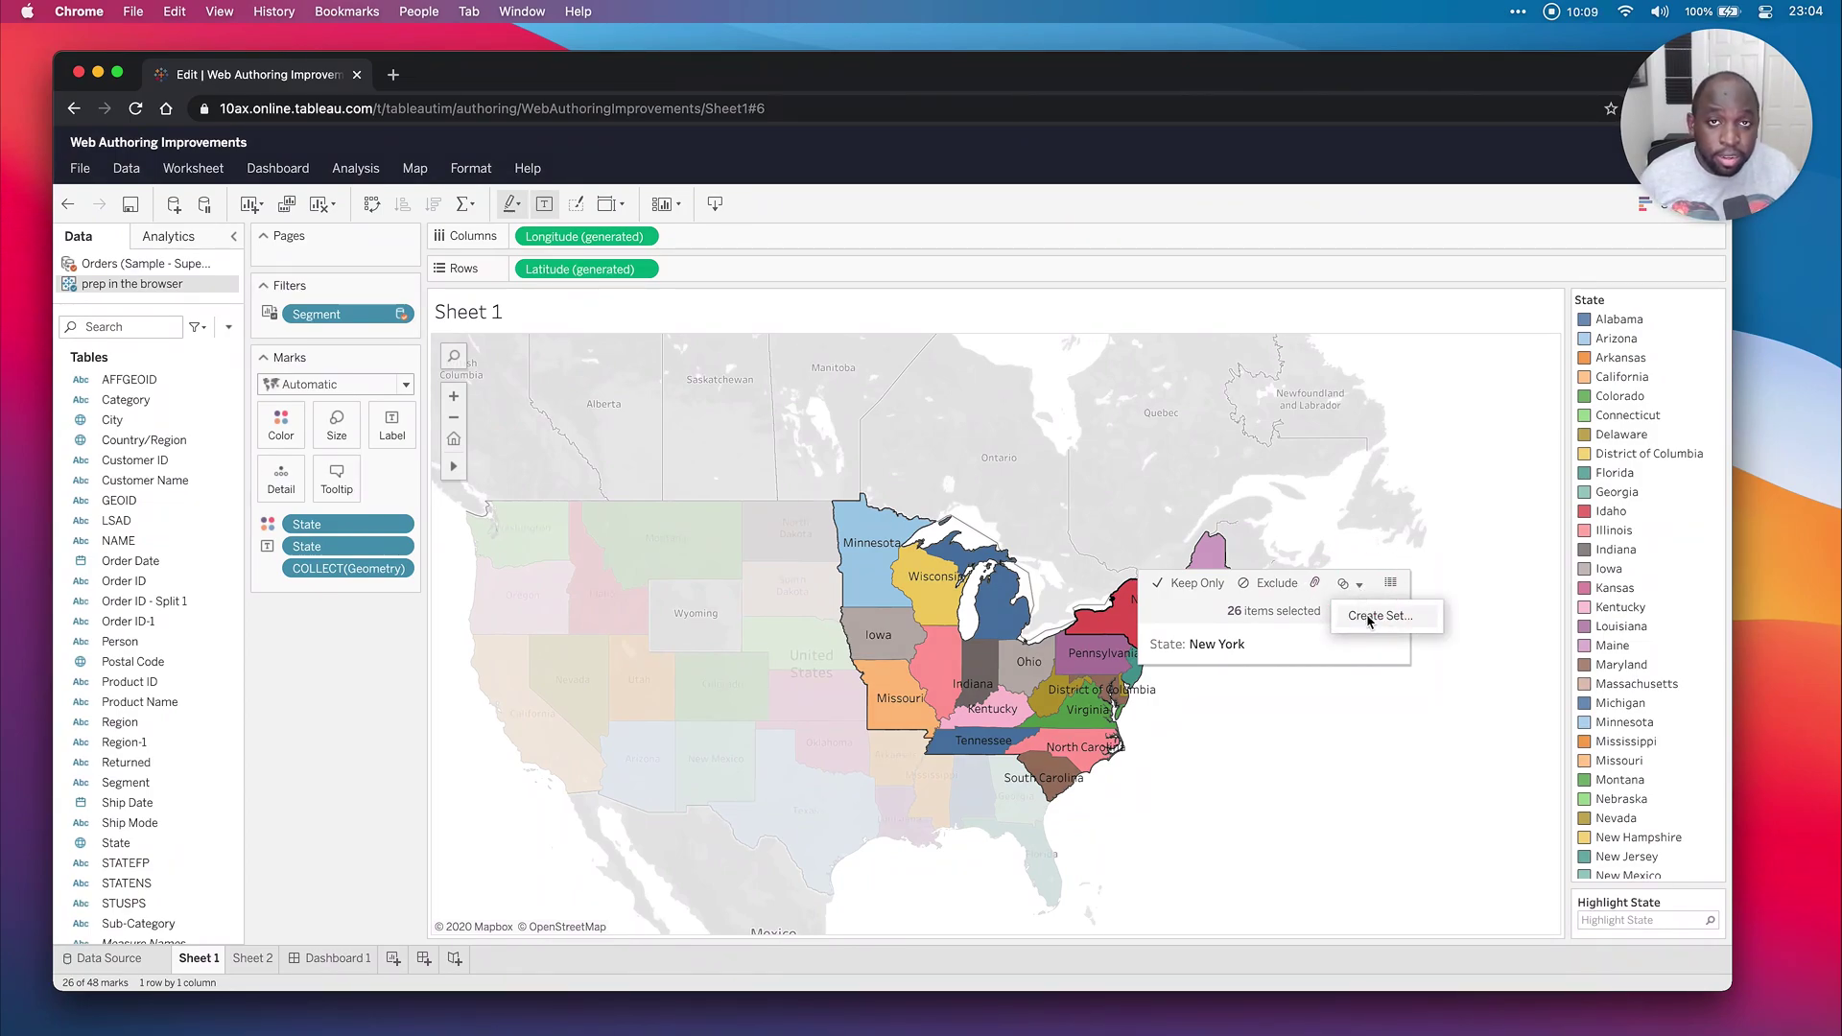
click(1378, 617)
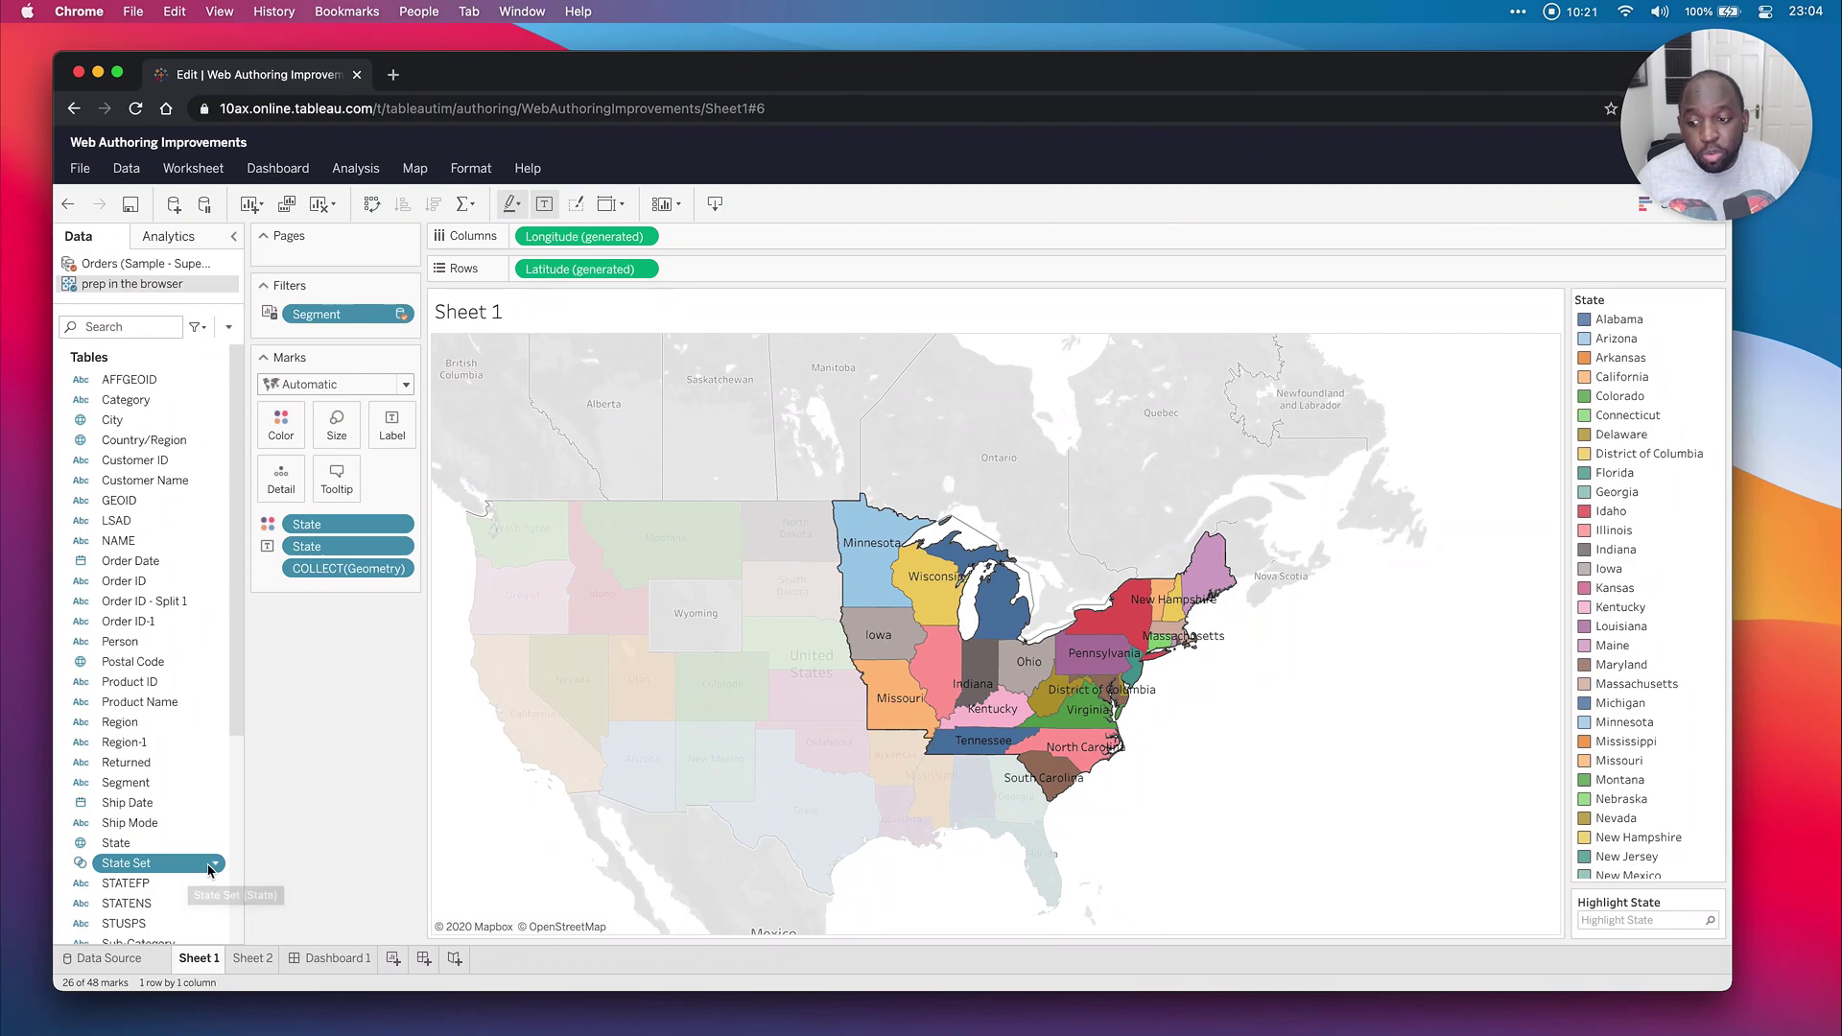
Add Washington, Oregon, Idaho, Montana, California, Nevada and Utah to State Set.
click(216, 866)
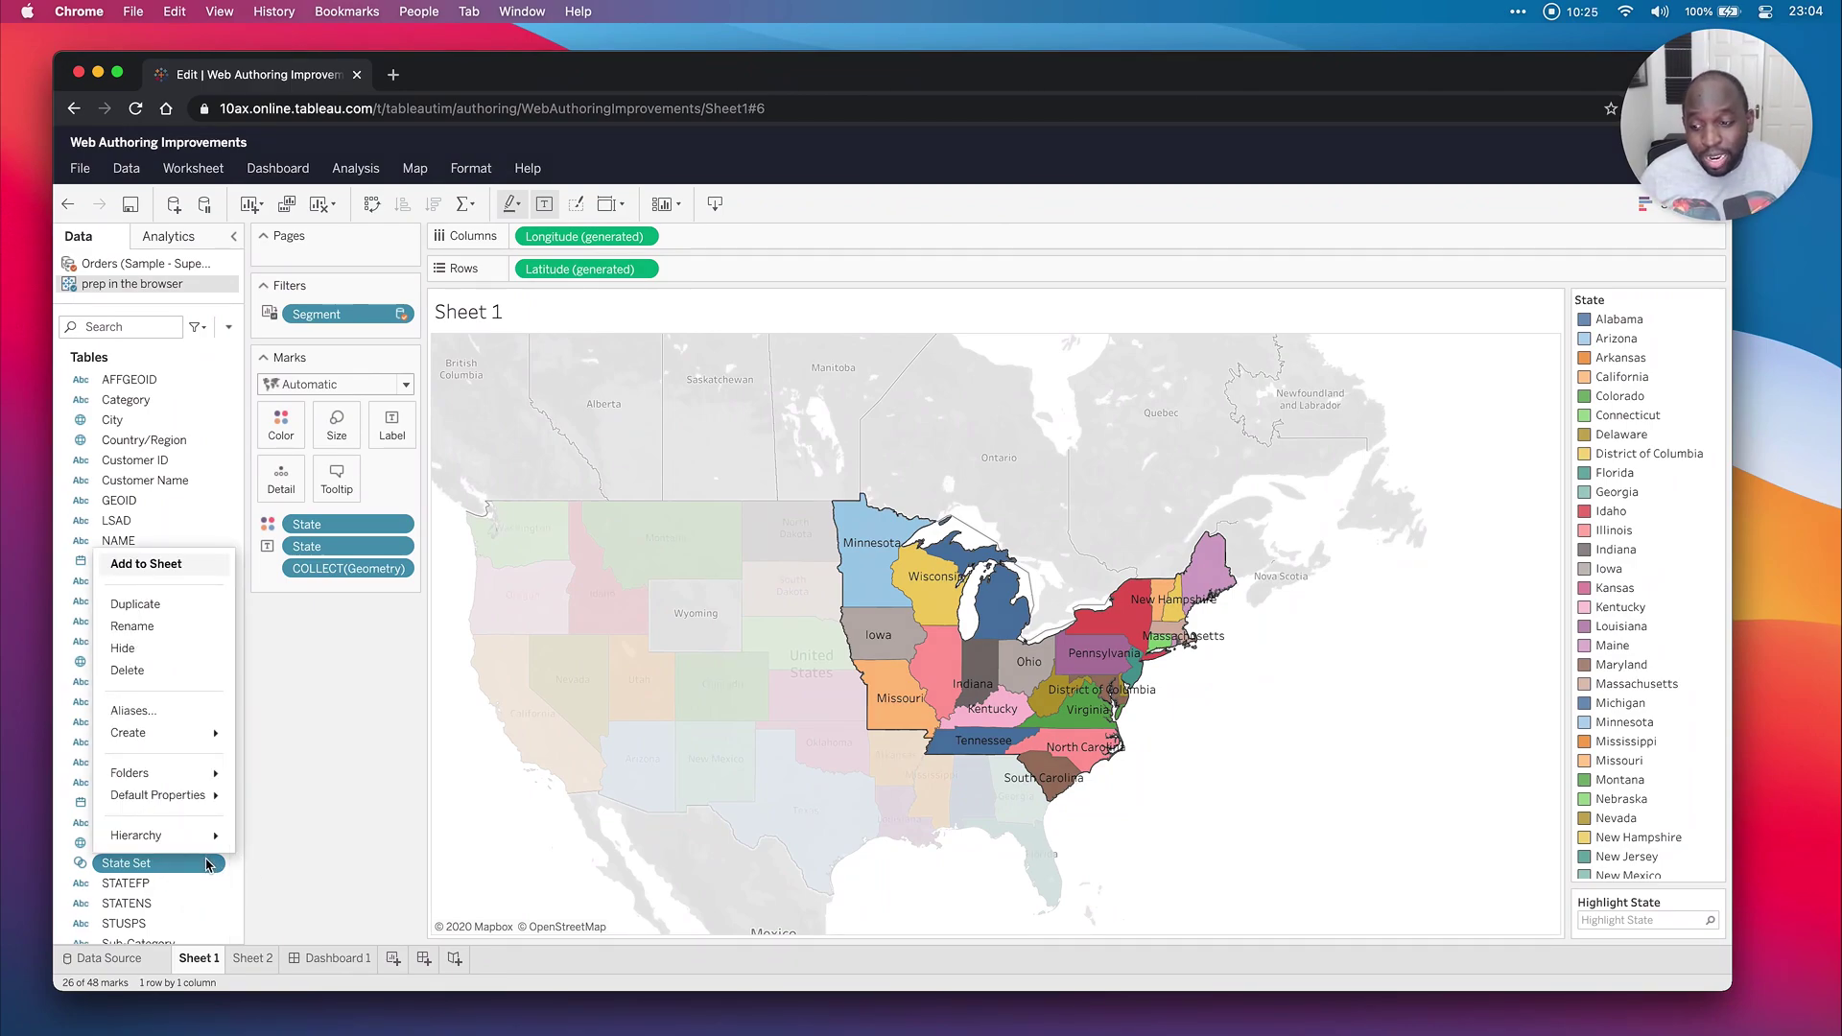
click(477, 796)
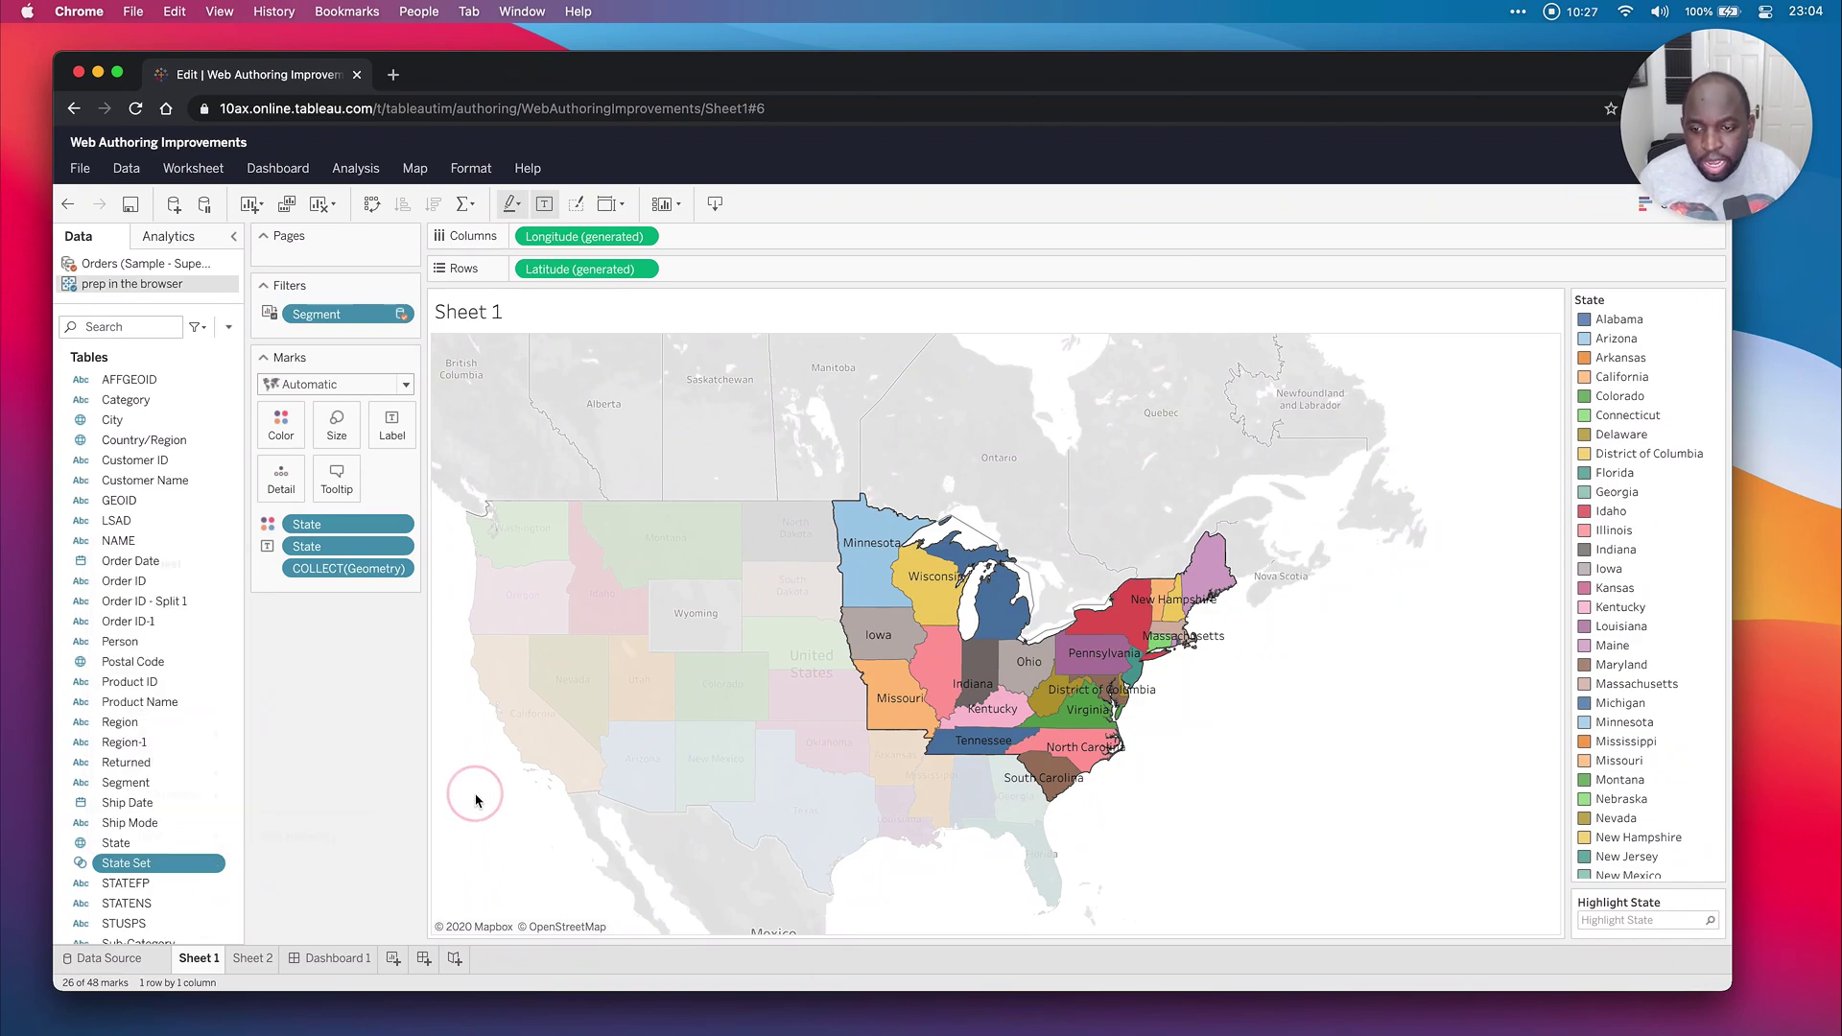
click(445, 586)
drag(446, 586, 518, 816)
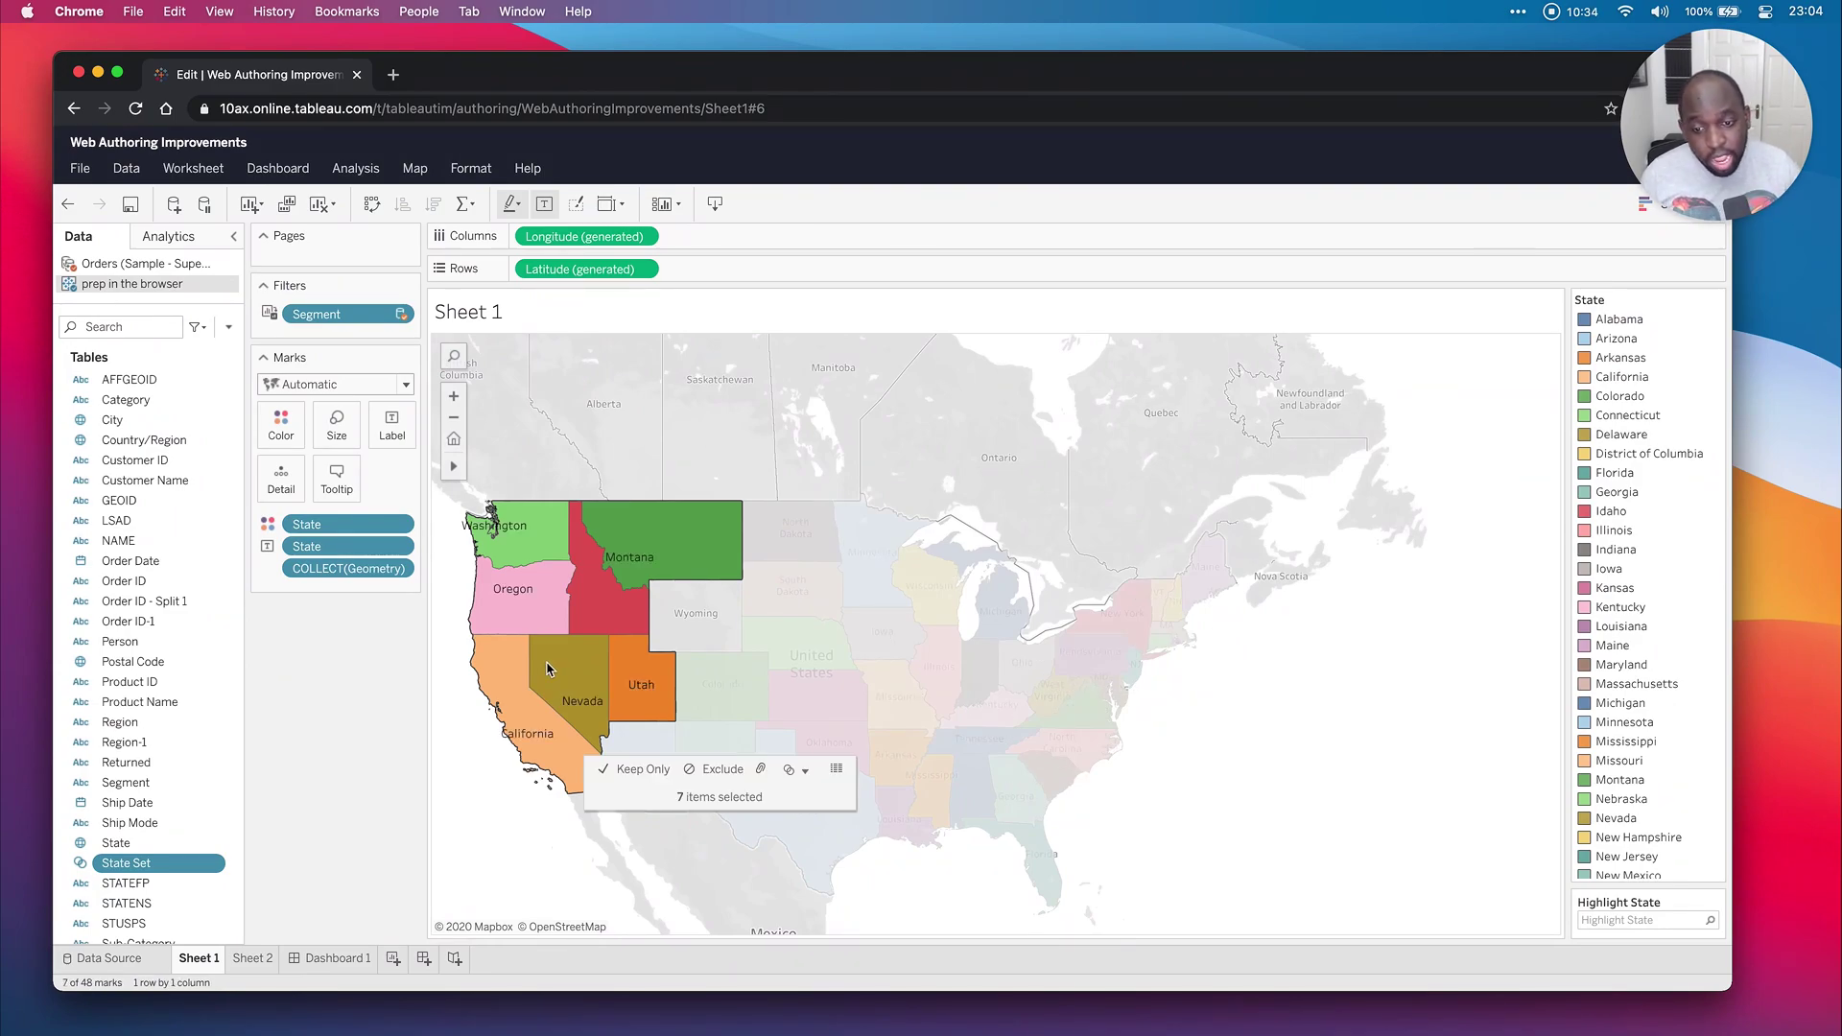
click(804, 770)
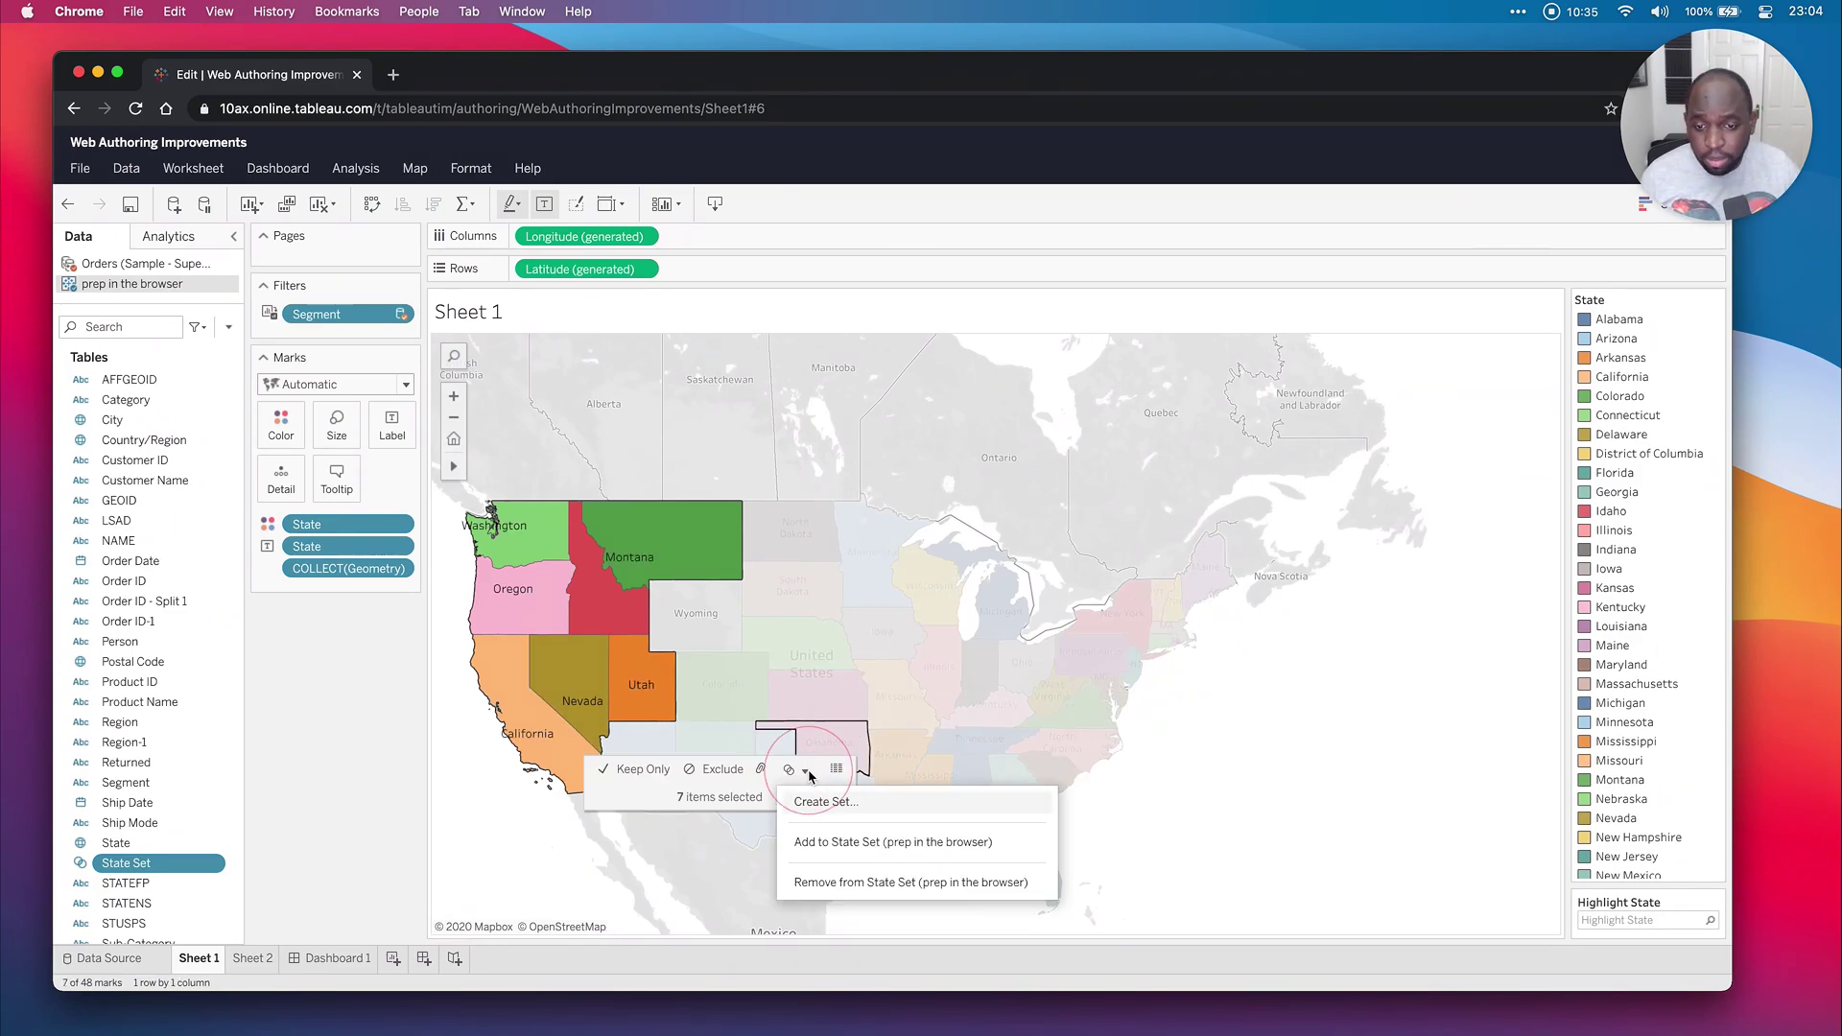
click(861, 842)
Clear the state selection on the map.
right_click(692, 549)
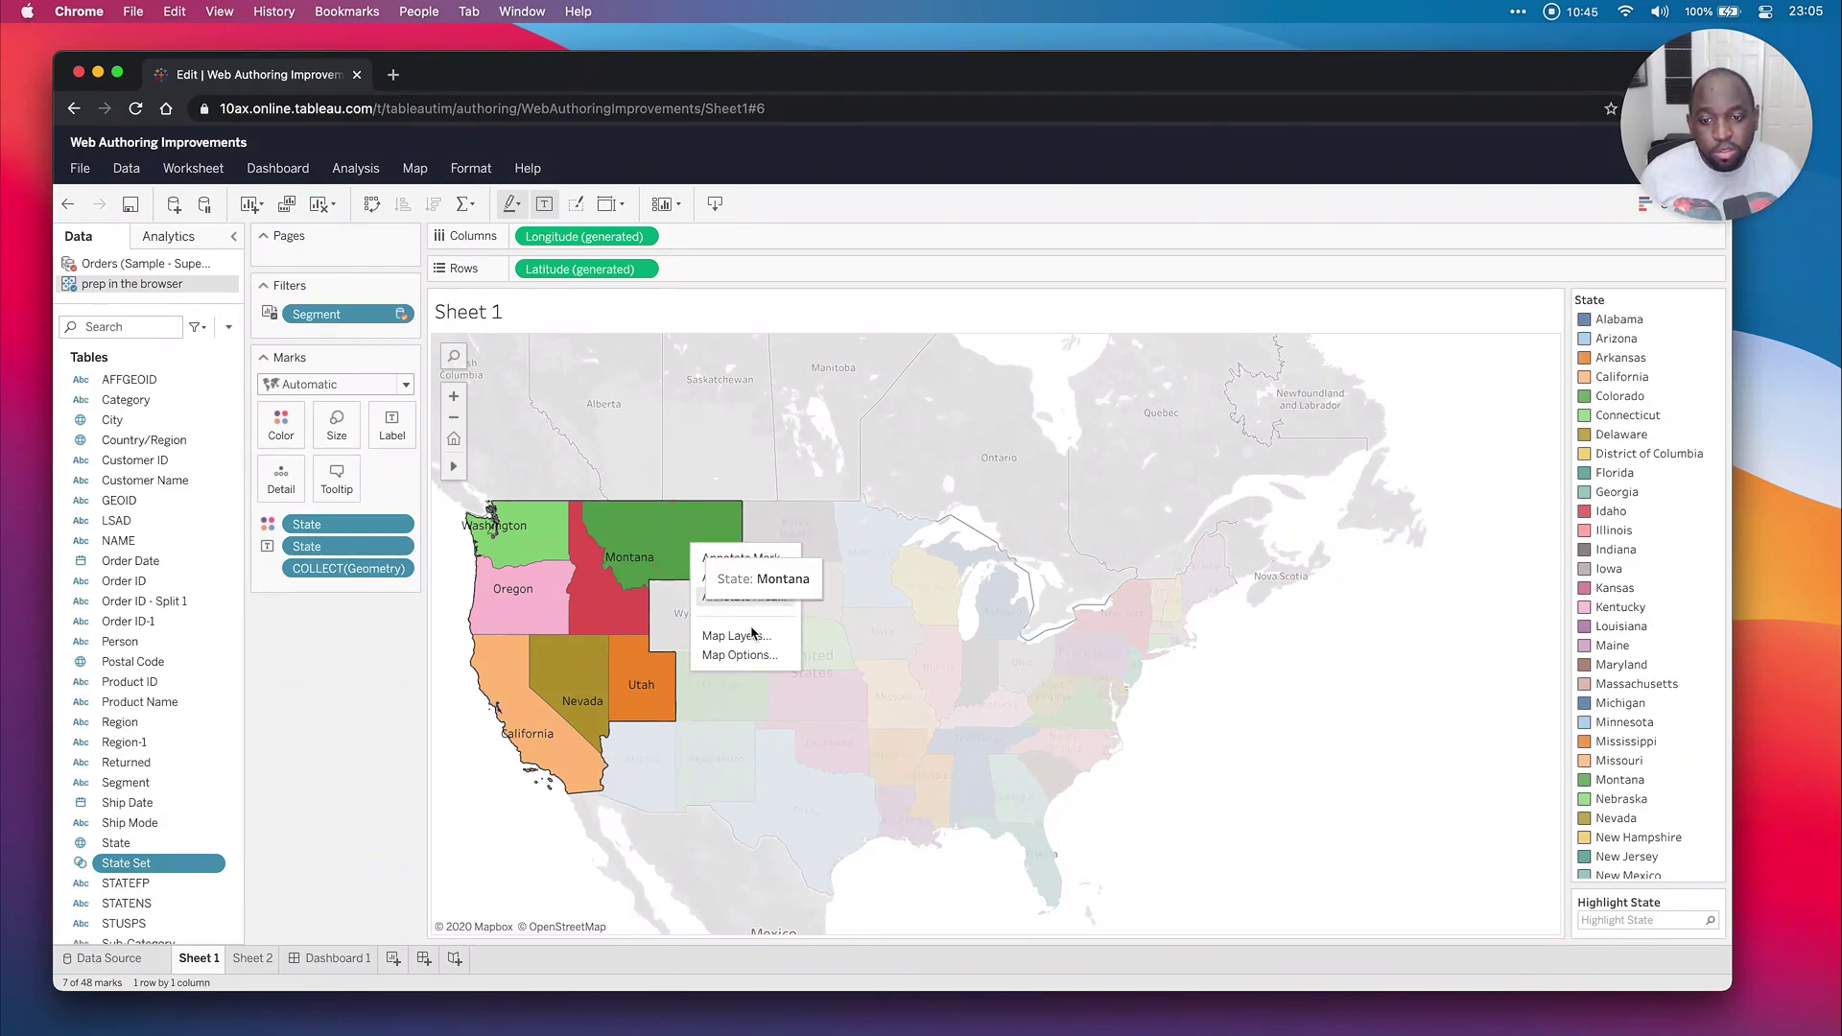
click(455, 718)
click(515, 699)
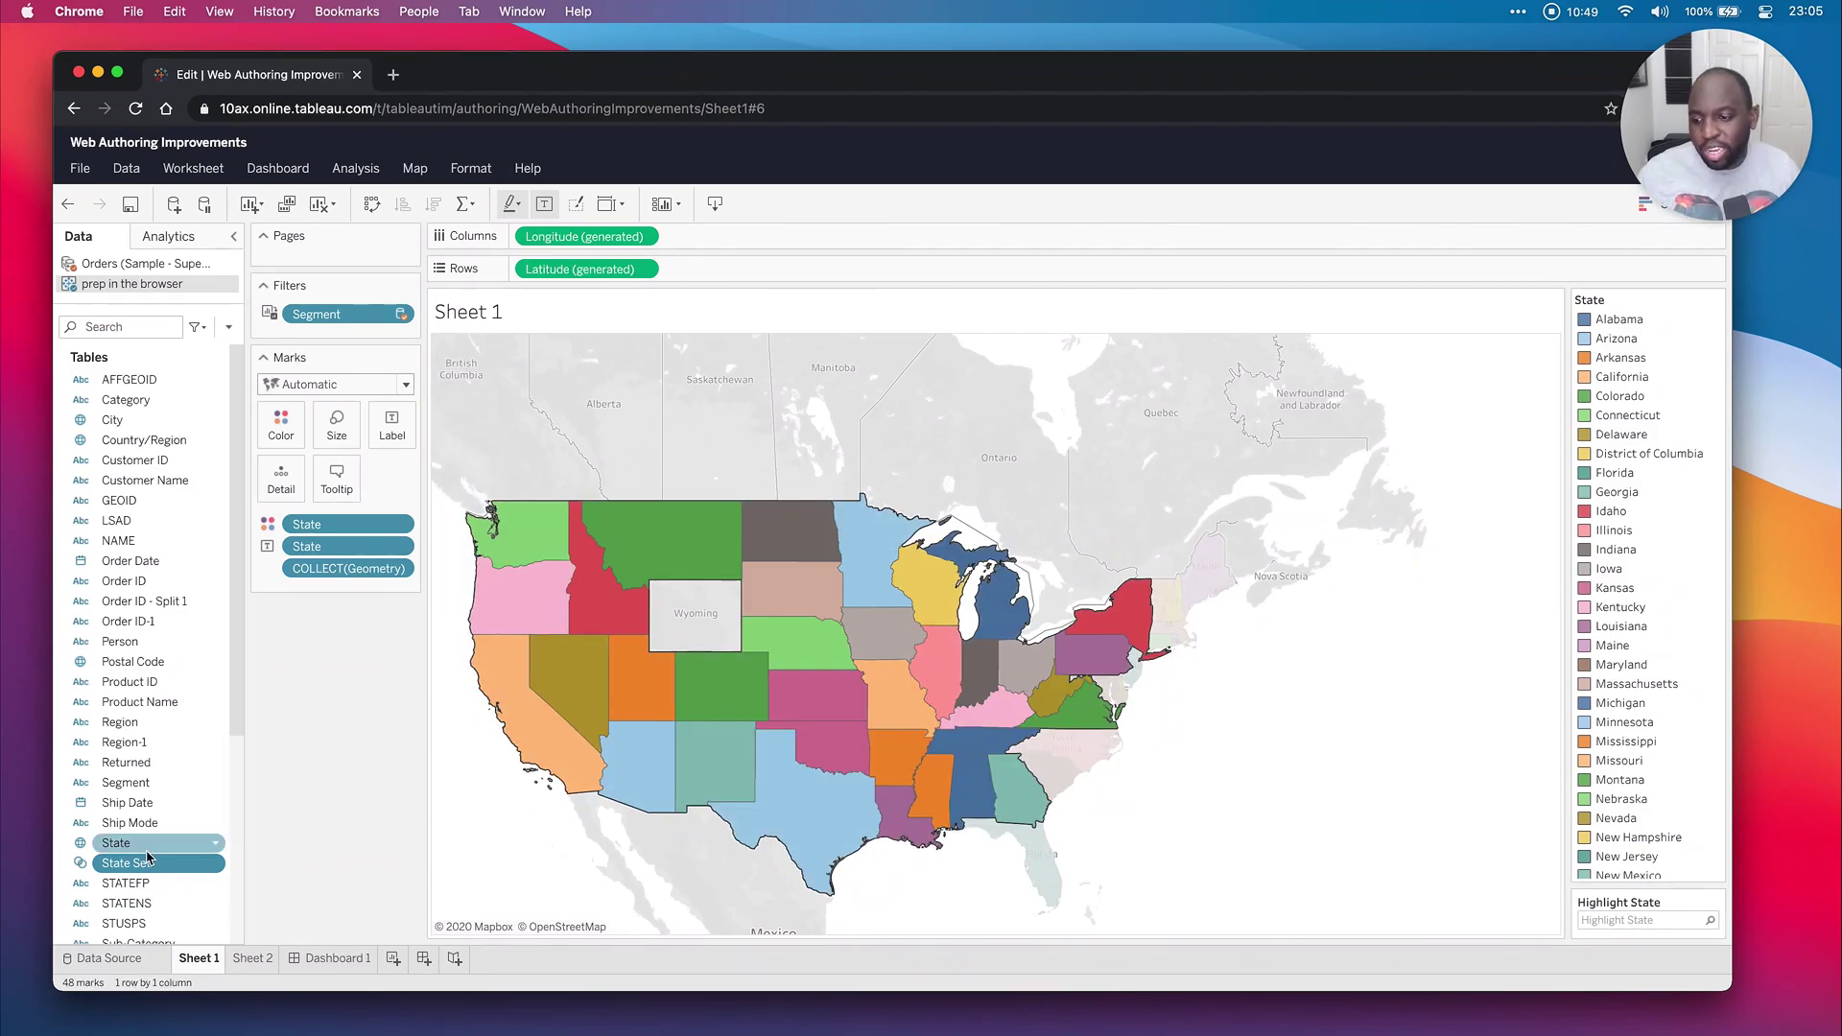
Clear the 35-state selection from the map.
click(218, 863)
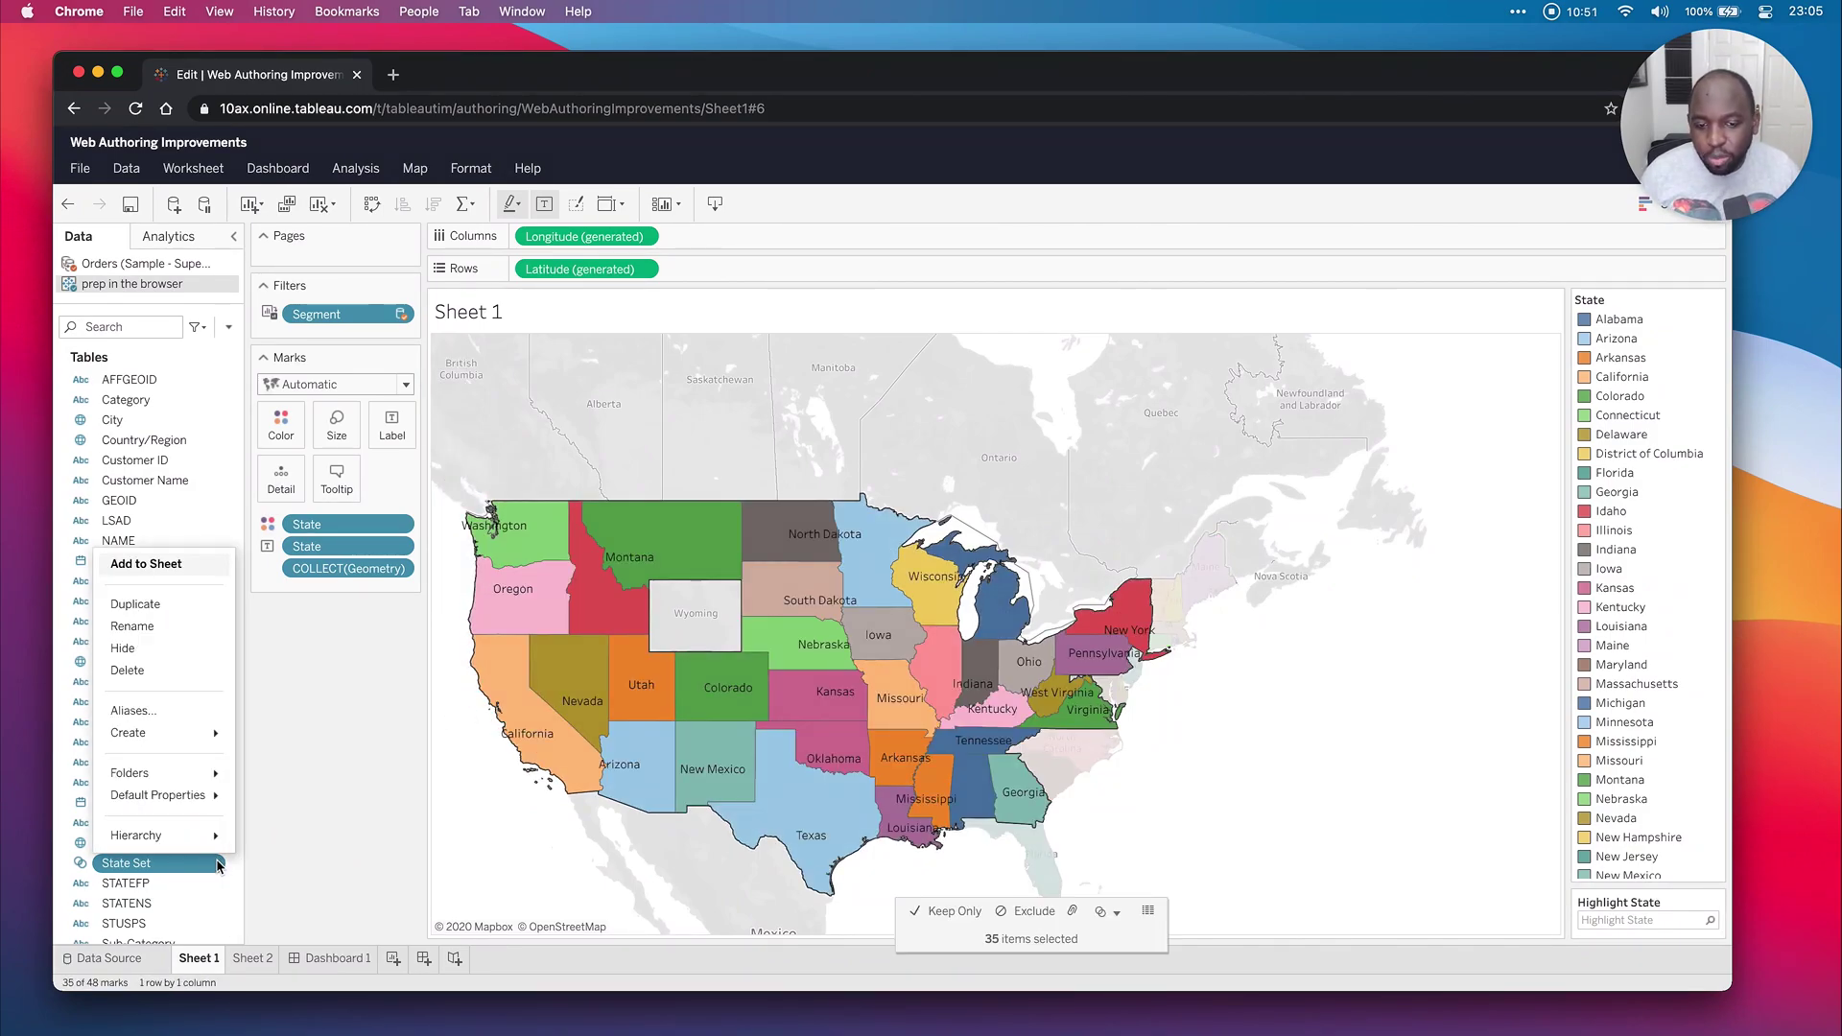
click(467, 781)
click(454, 606)
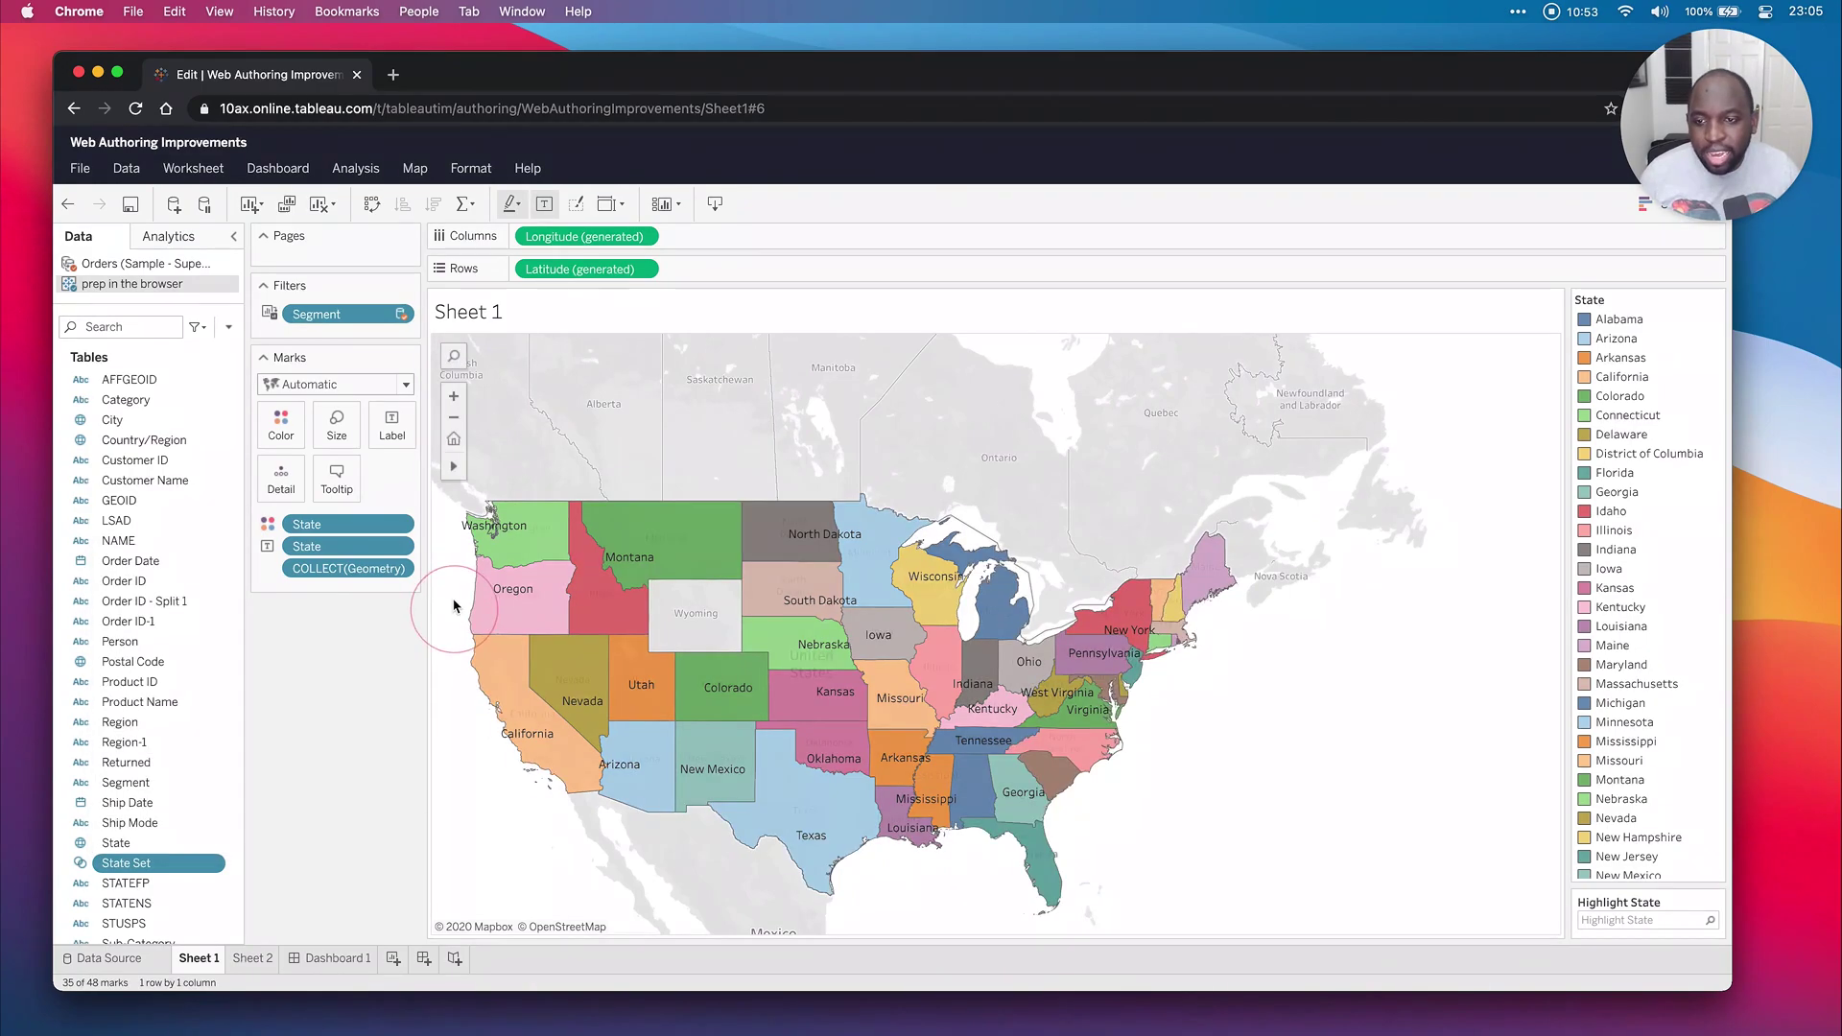
click(456, 605)
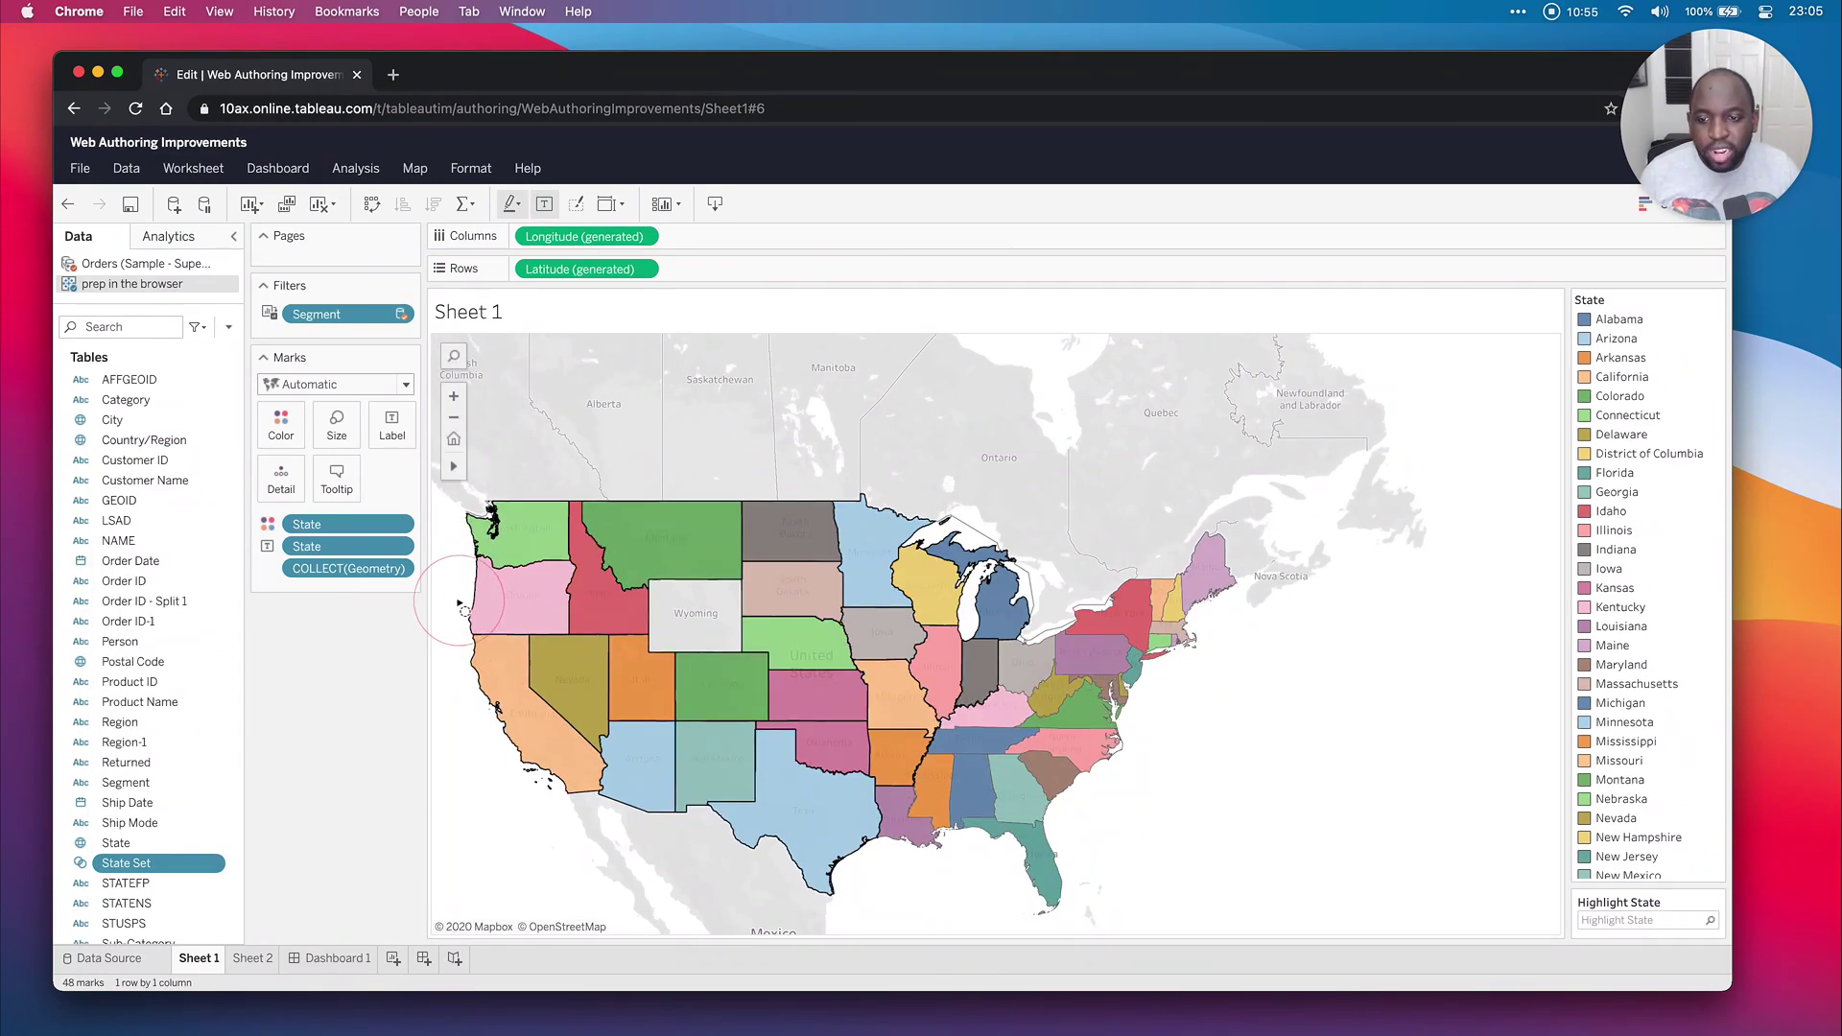
click(1326, 751)
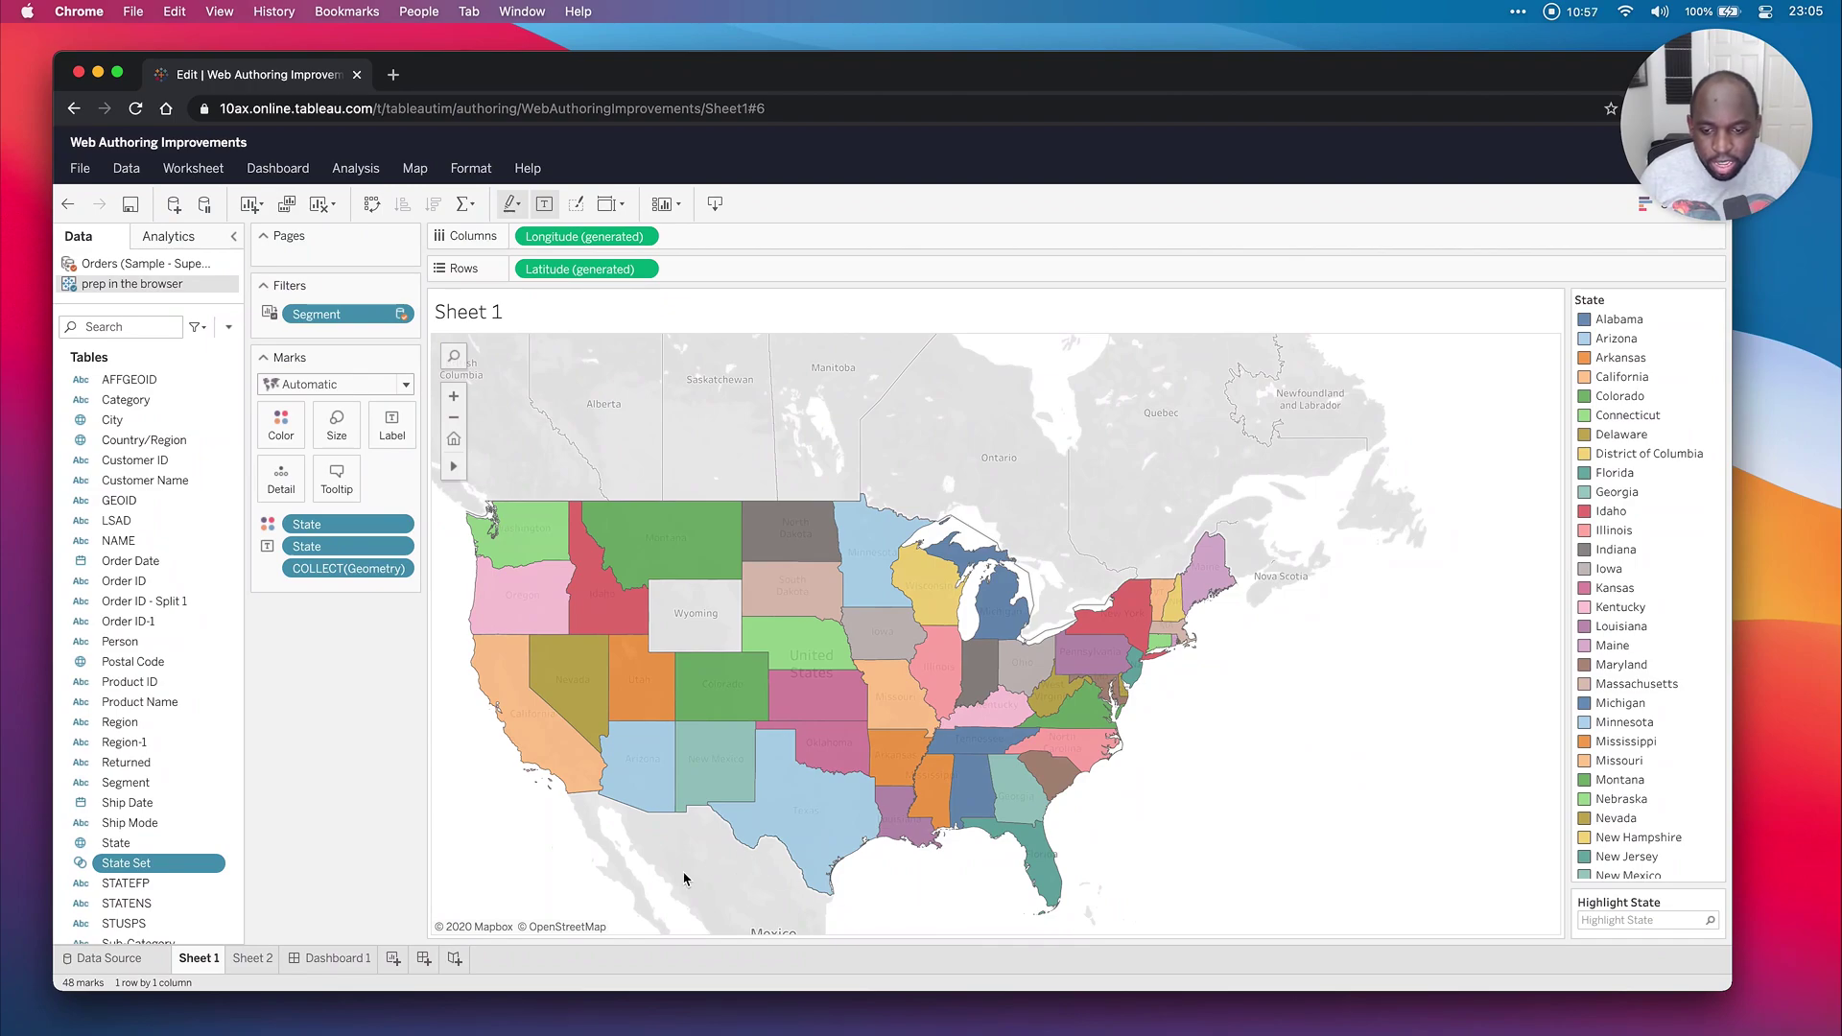
Radial-select Arizona, New Mexico and Texas, remove them from State Set, and create State Set 2.
drag(679, 769, 678, 891)
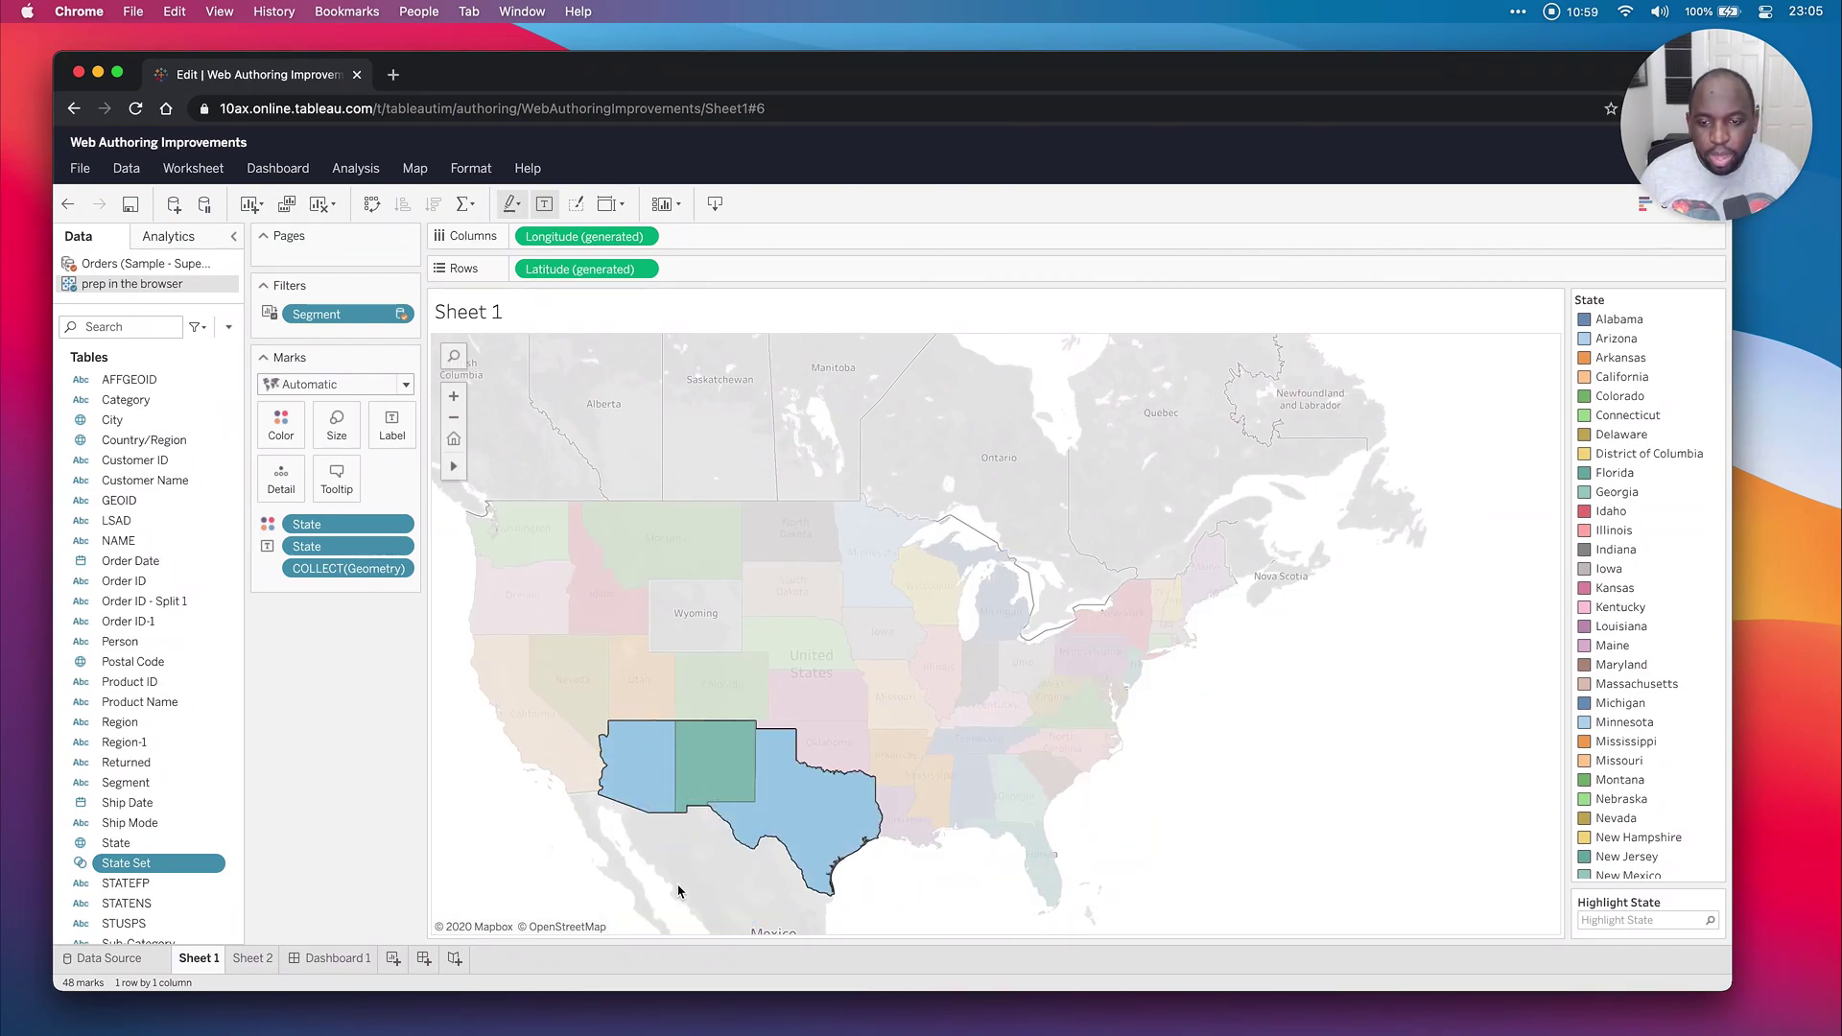
click(919, 810)
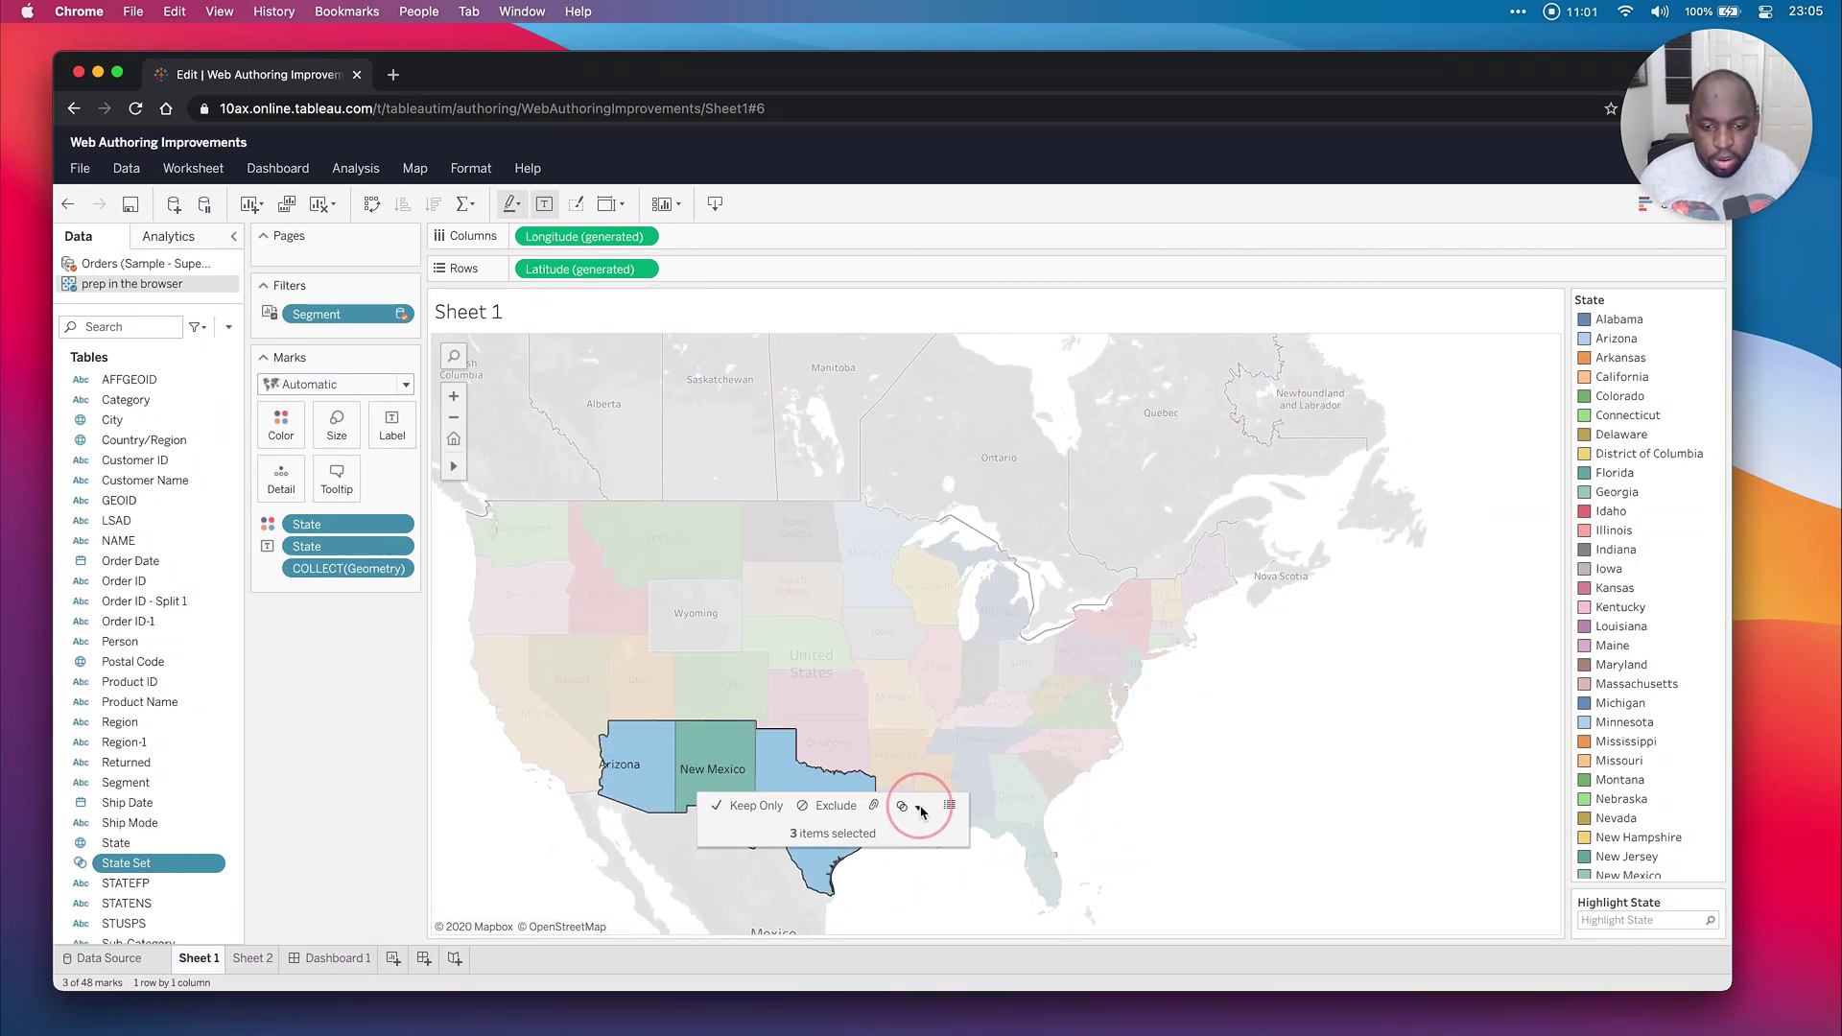
click(1083, 919)
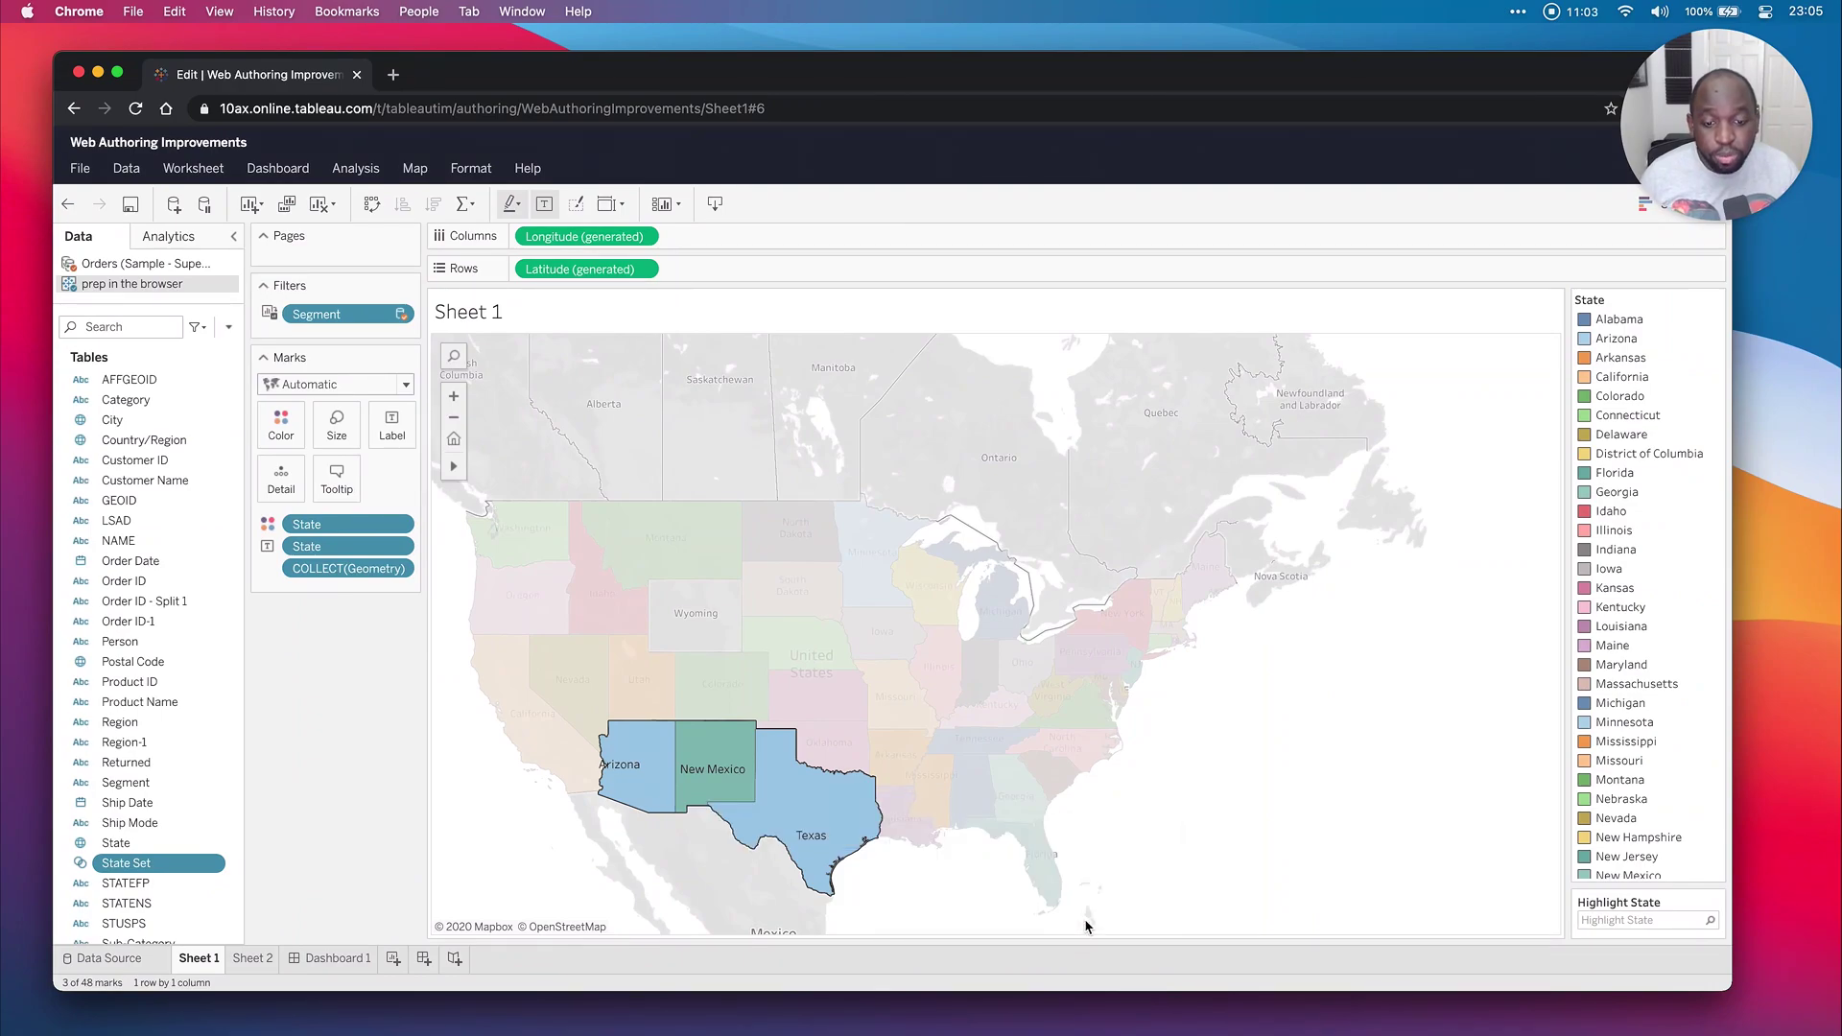
mouse_move(796, 793)
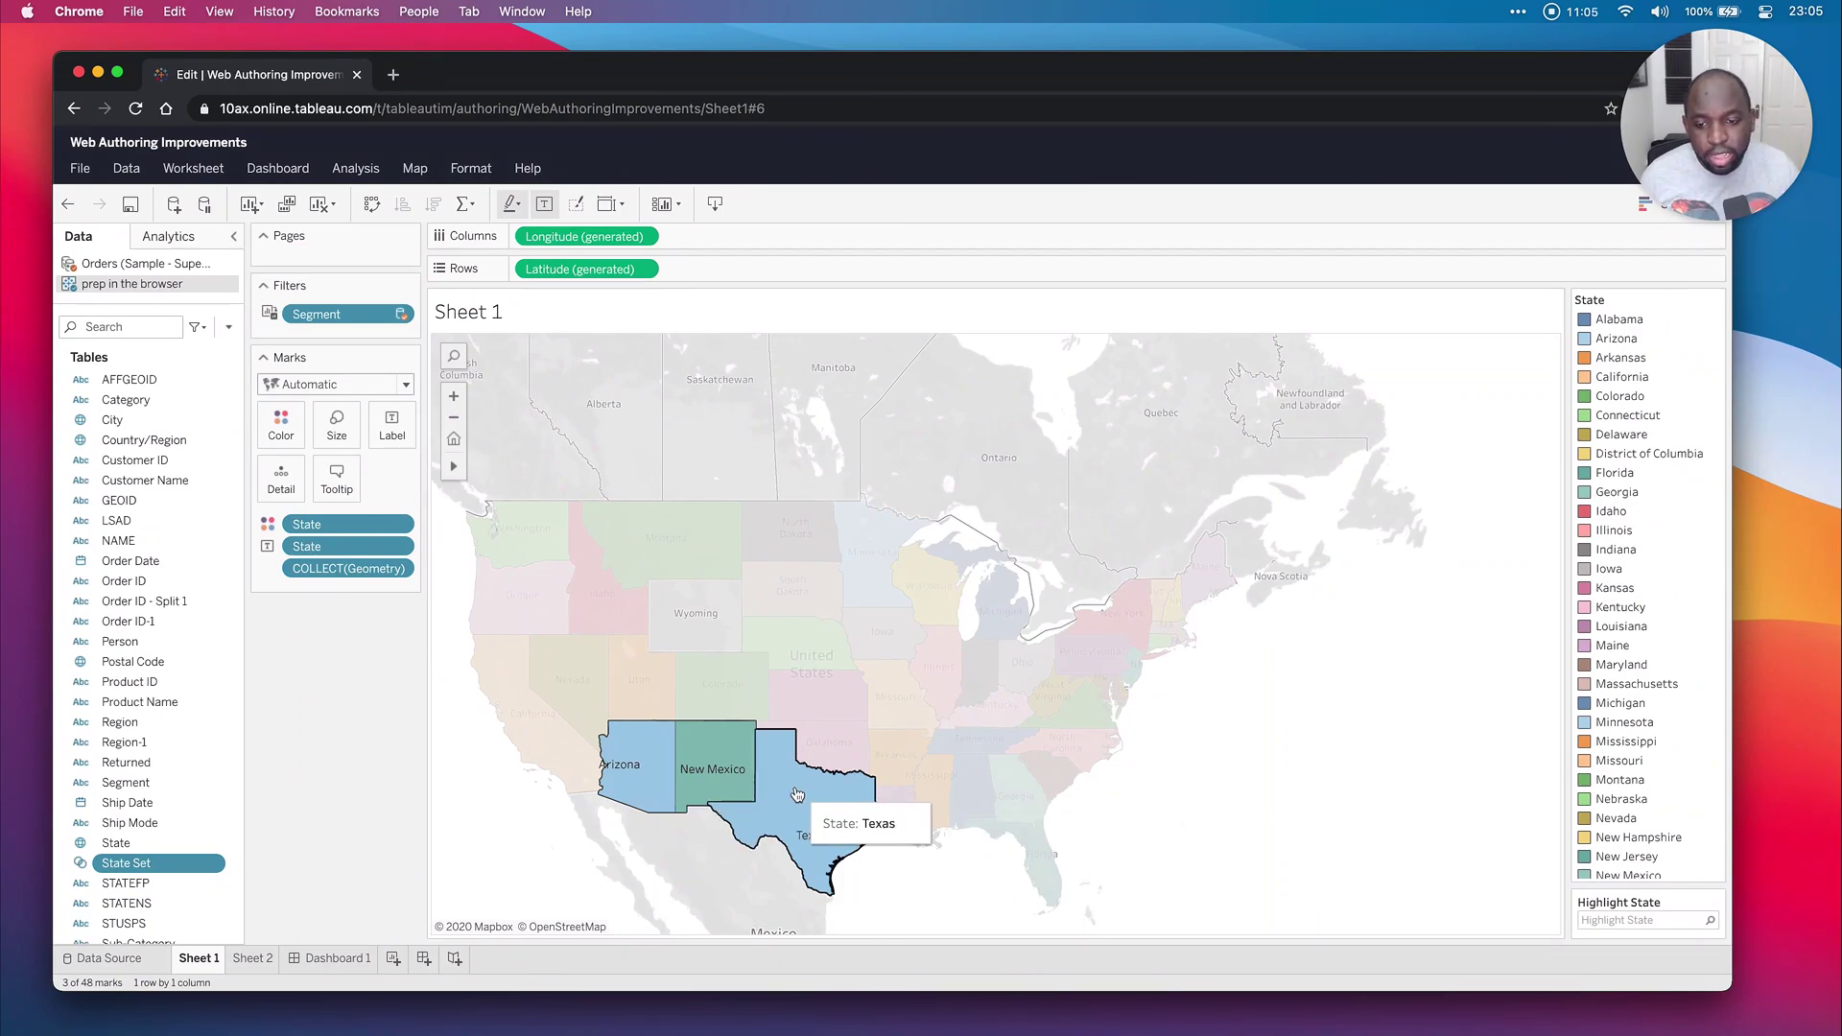
click(1023, 765)
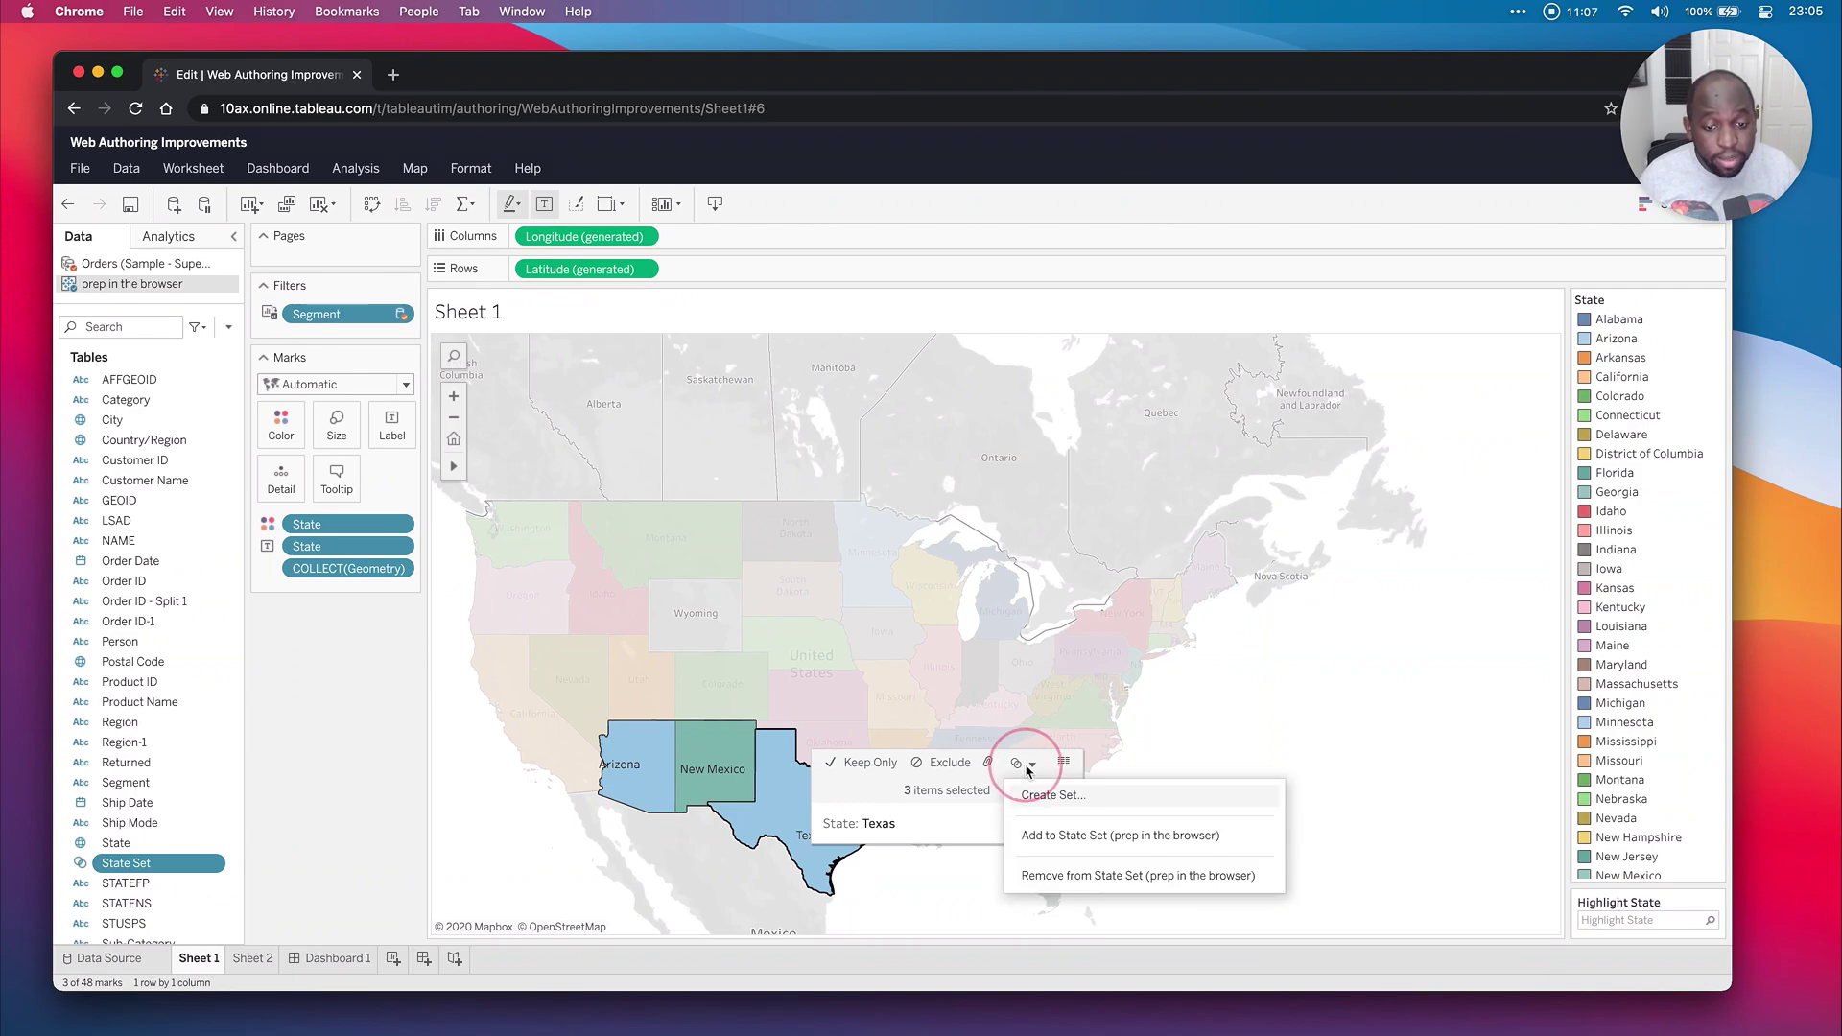
click(1039, 794)
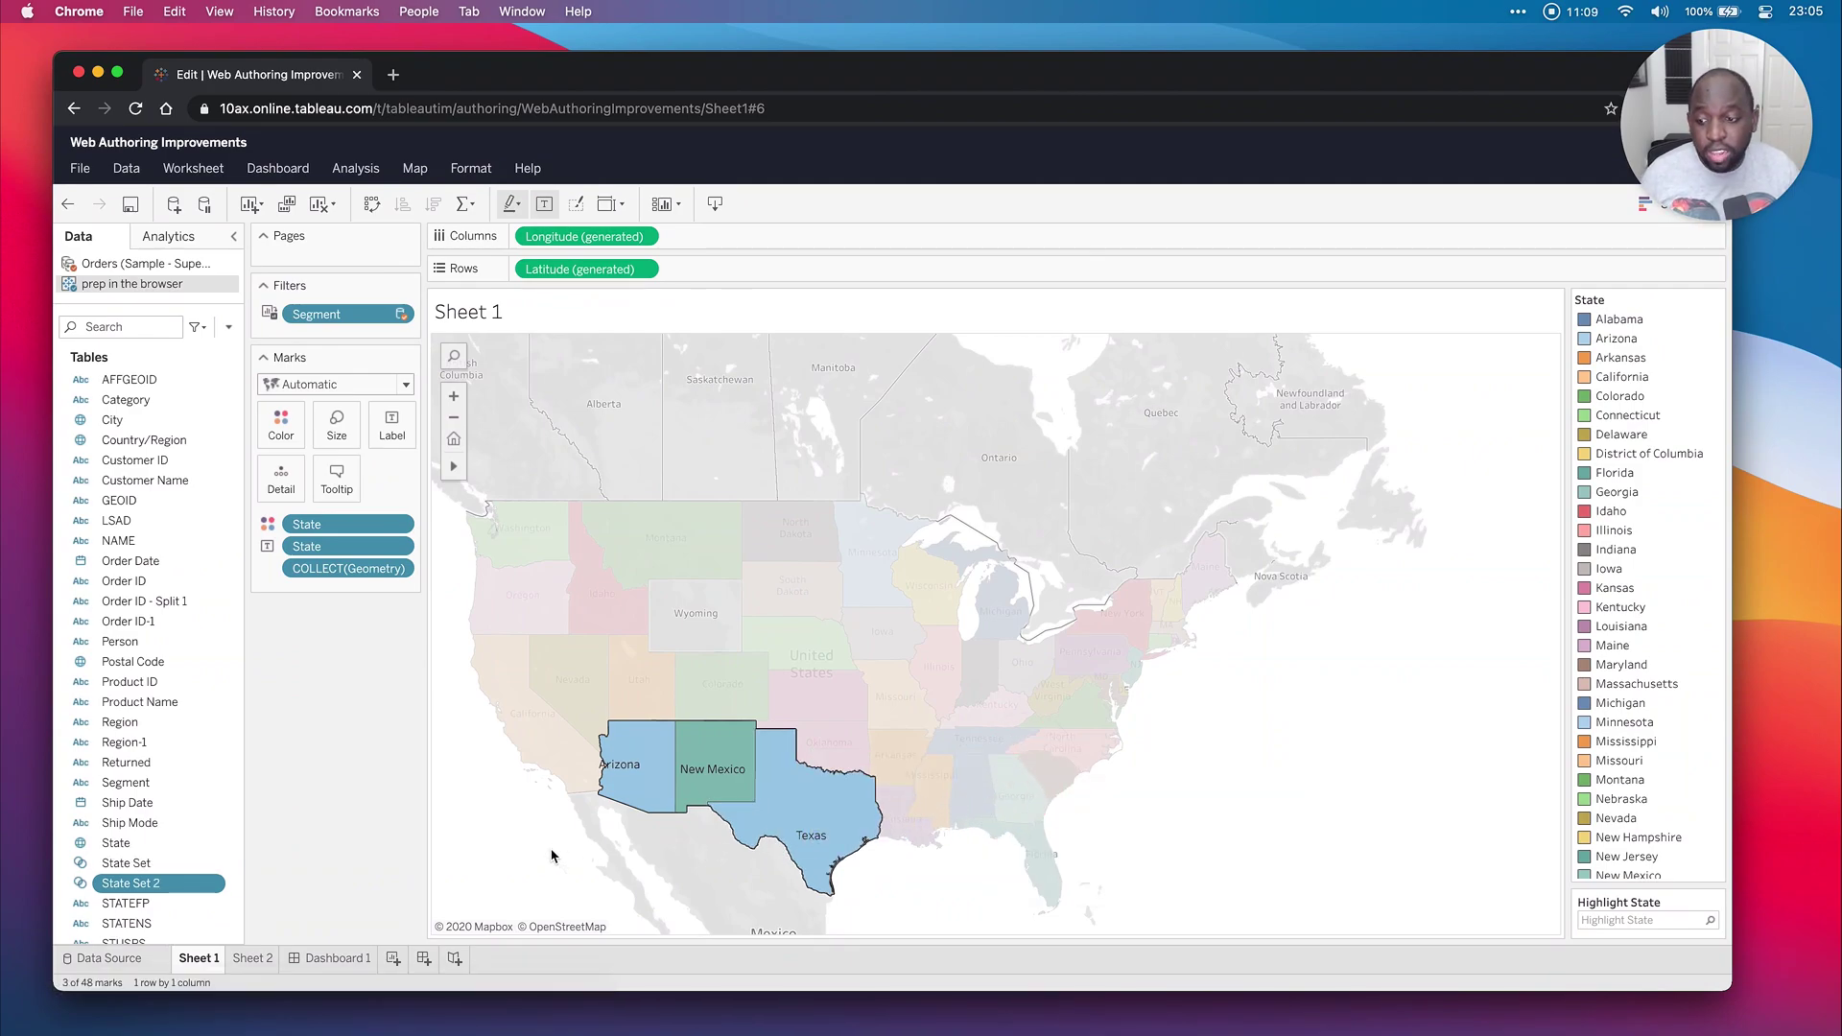
click(215, 883)
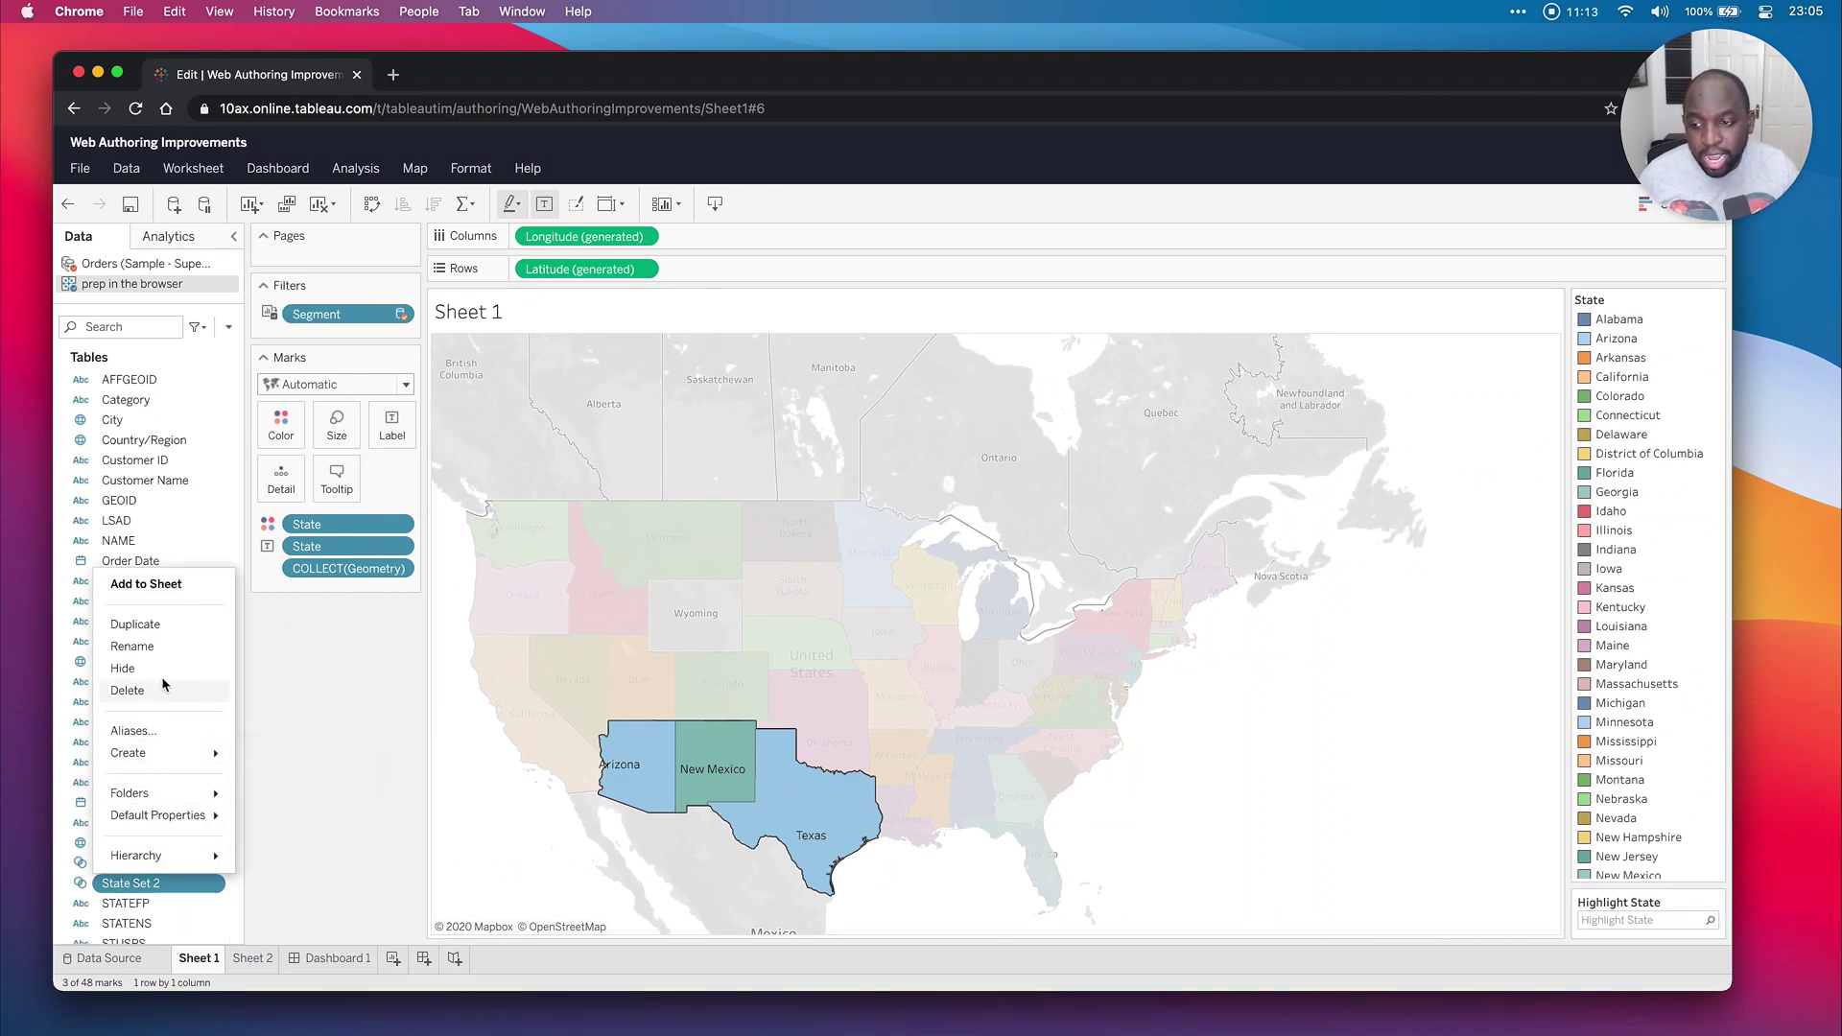
click(144, 647)
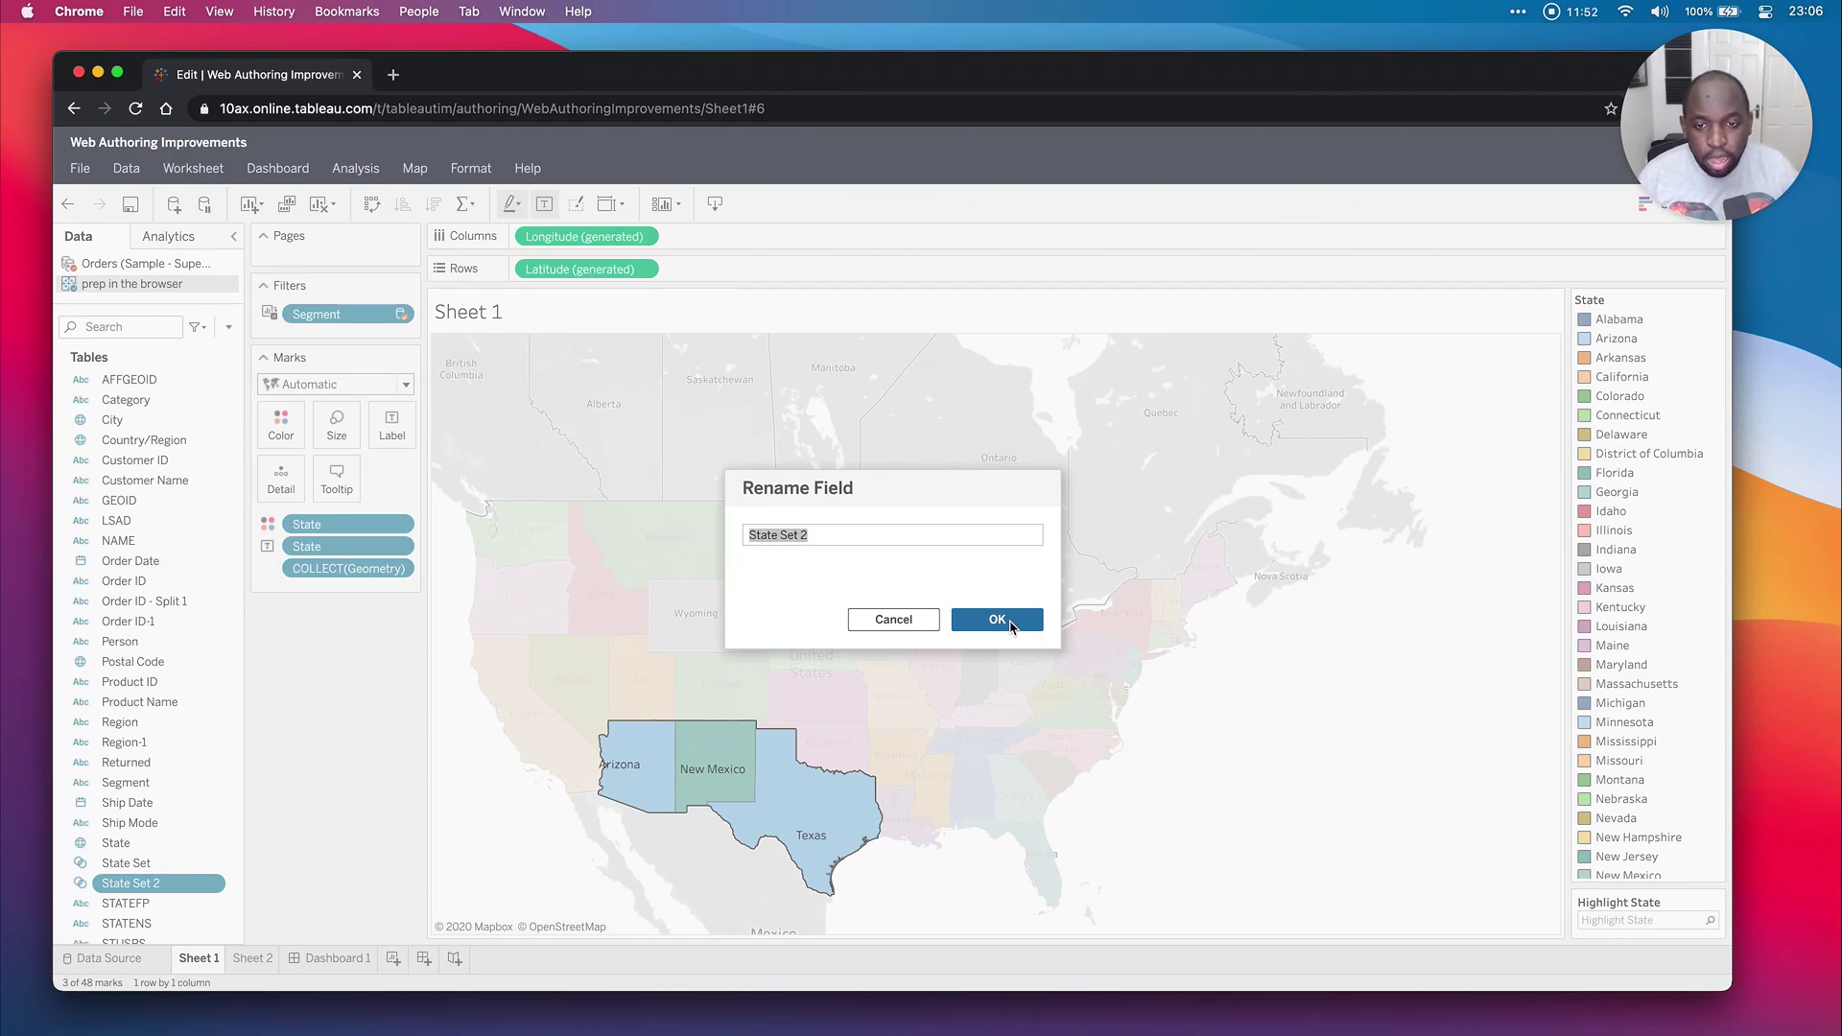
click(1009, 622)
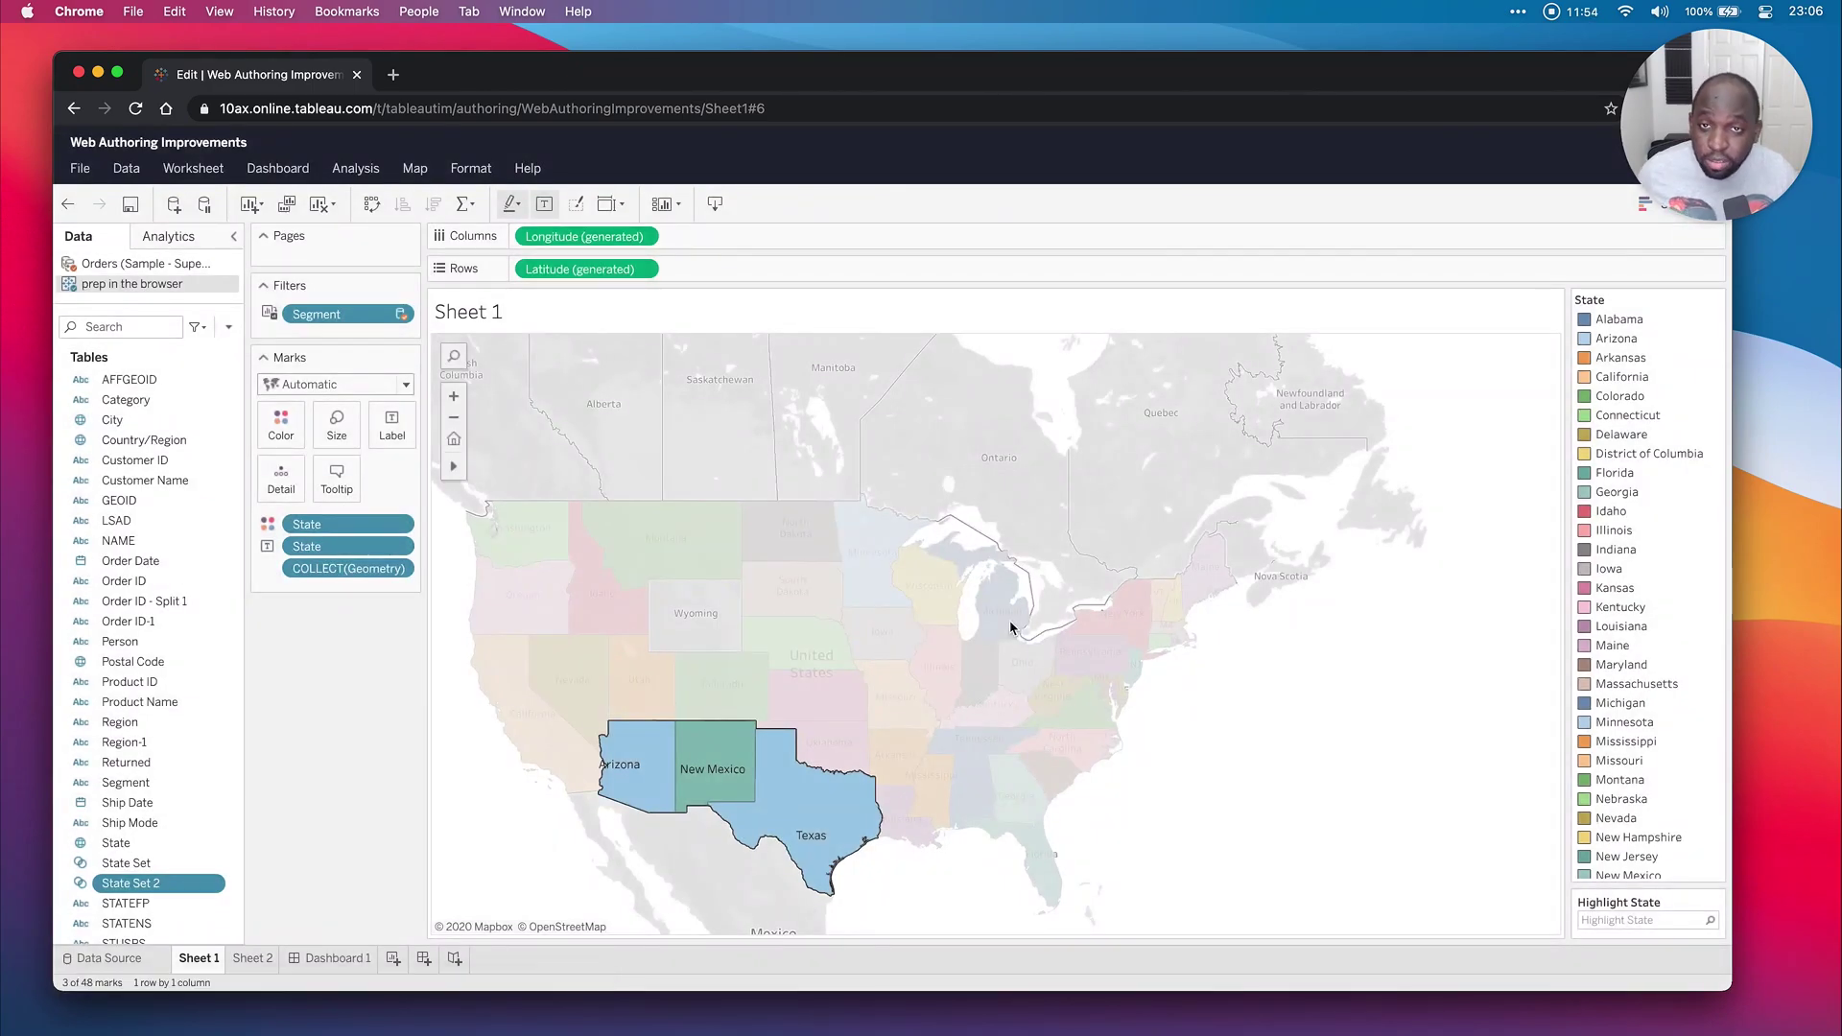